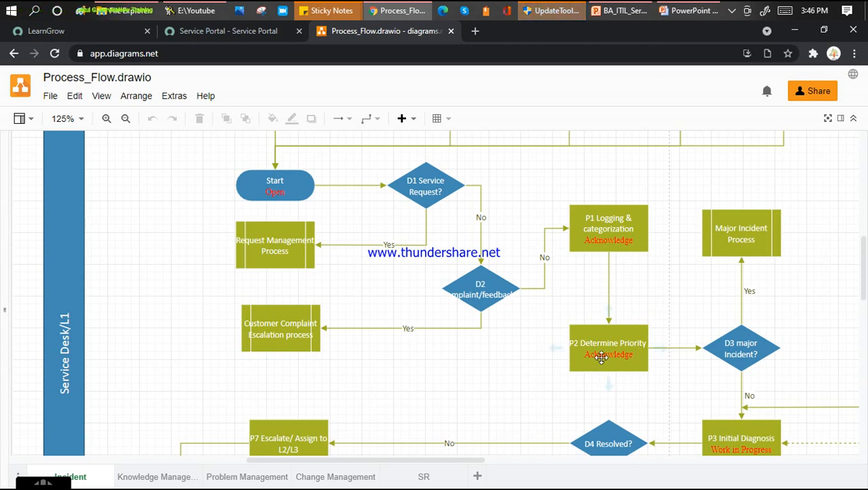
Examine the D3 major incident decision following P2 Determine Priority and its Yes and No branches in the Incident flow
click(737, 350)
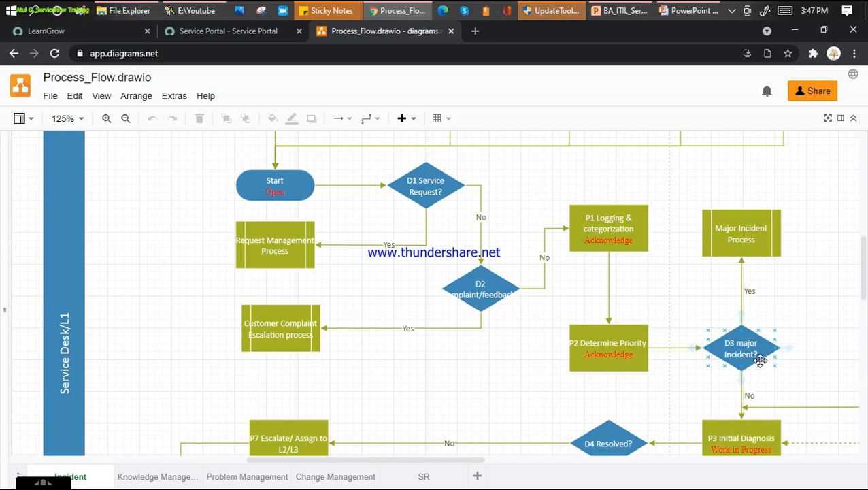
click(681, 363)
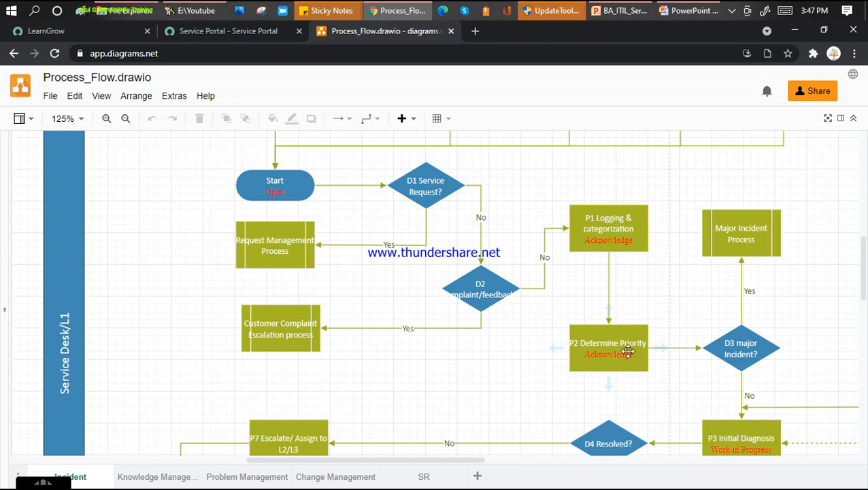
click(736, 350)
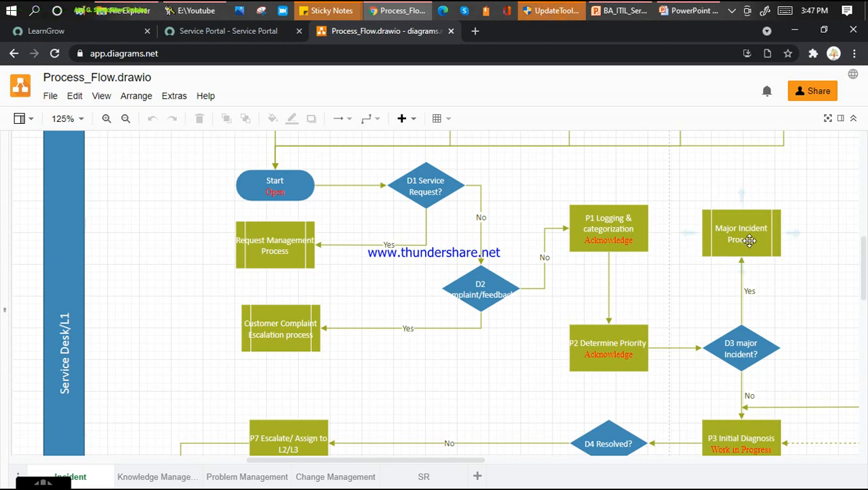
scroll(749, 244, down, 3)
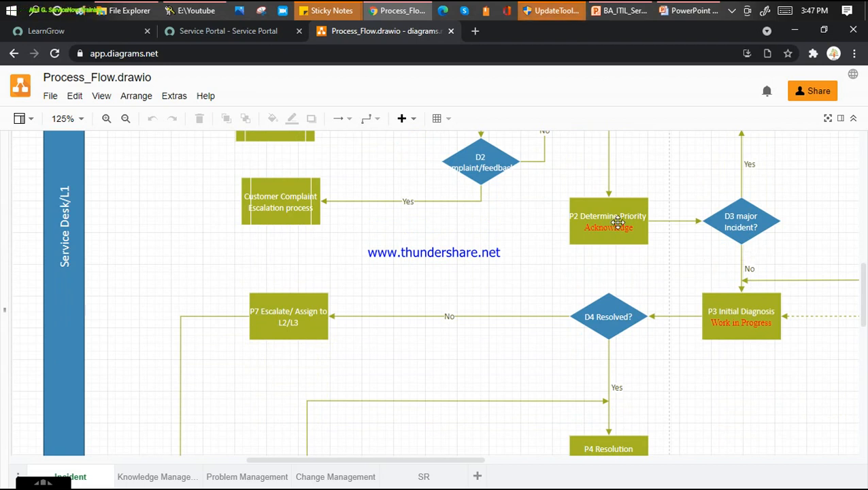
click(741, 220)
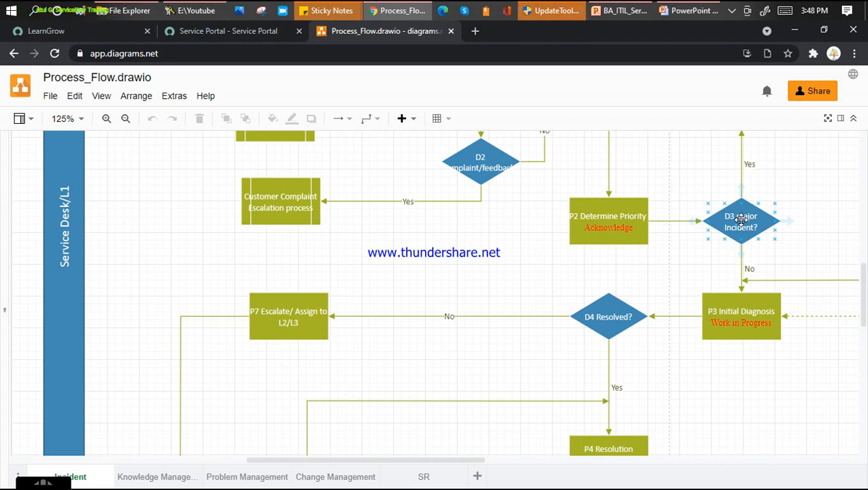
click(654, 242)
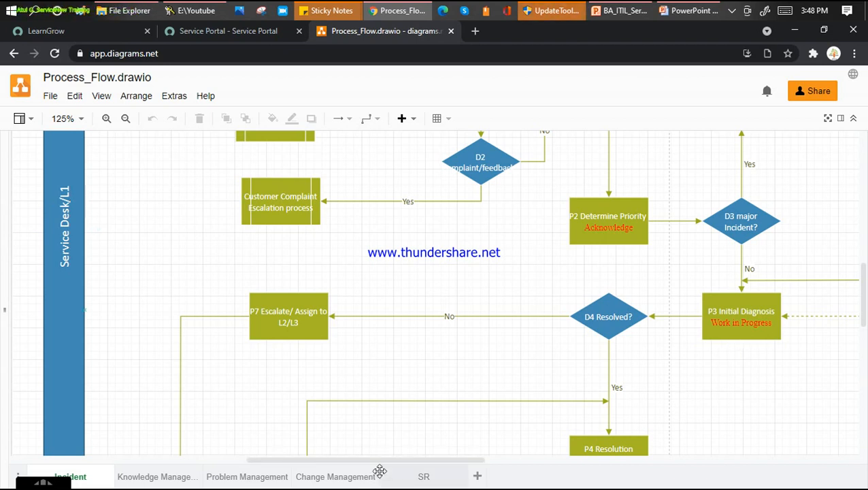
Trace the flow from P3 Initial Diagnosis and its KnowledgeBase link to the D4 Resolved decision and its two branches
drag(376, 460, 458, 465)
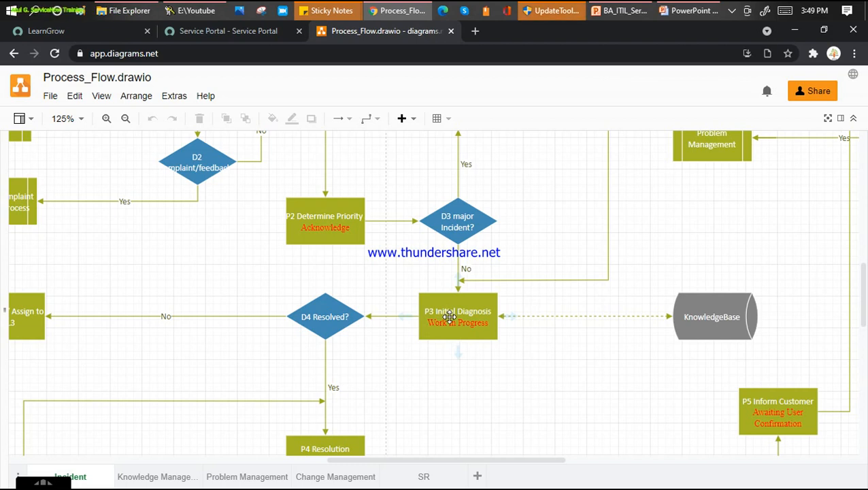
click(328, 318)
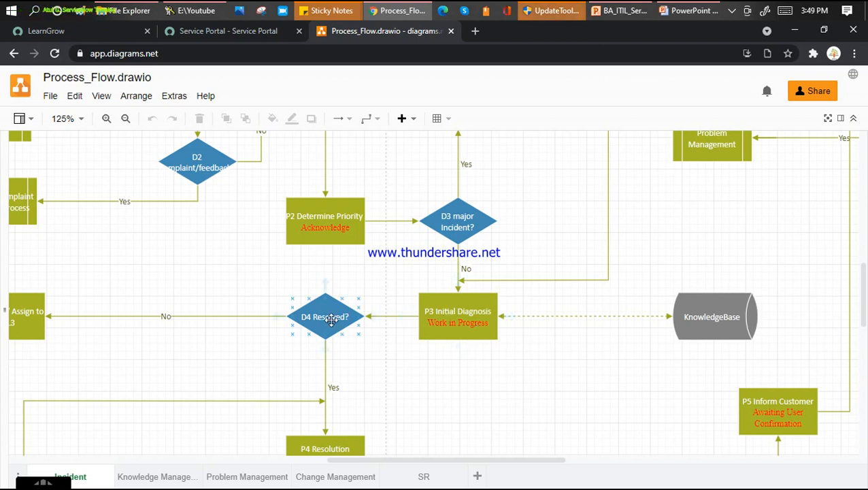
scroll(324, 320, down, 1)
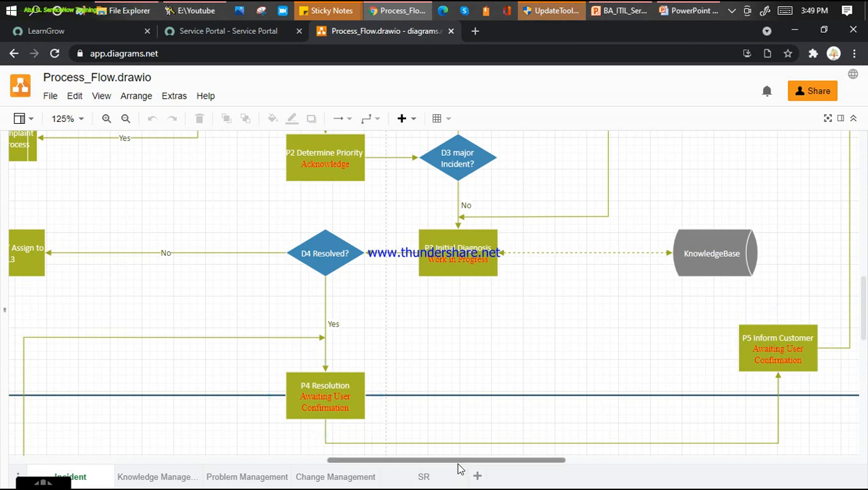
drag(459, 463, 388, 464)
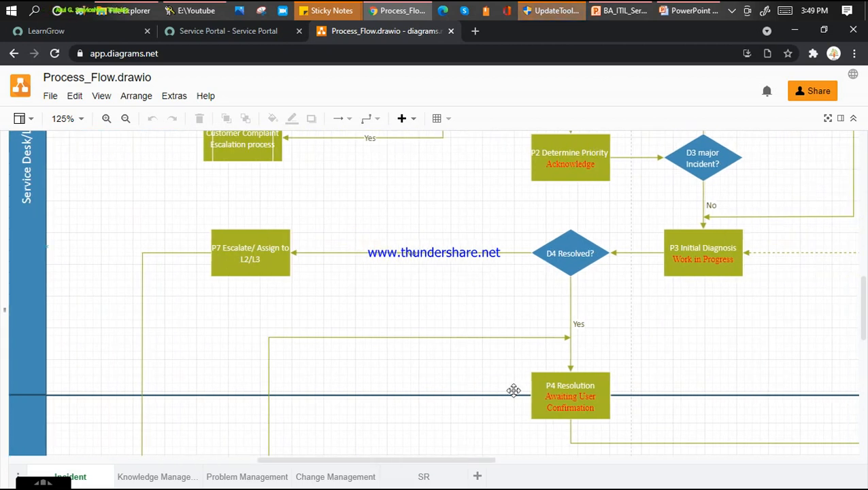
scroll(503, 391, down, 2)
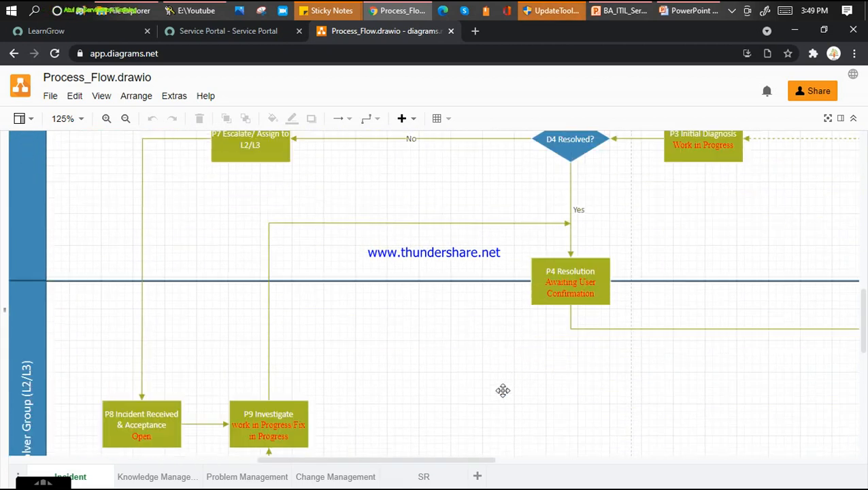
At 100% zoom, trace the resolved path from P4 Resolution and P5 Inform Customer through D5 Resolution Conformation to incident closure and END
click(83, 119)
click(76, 214)
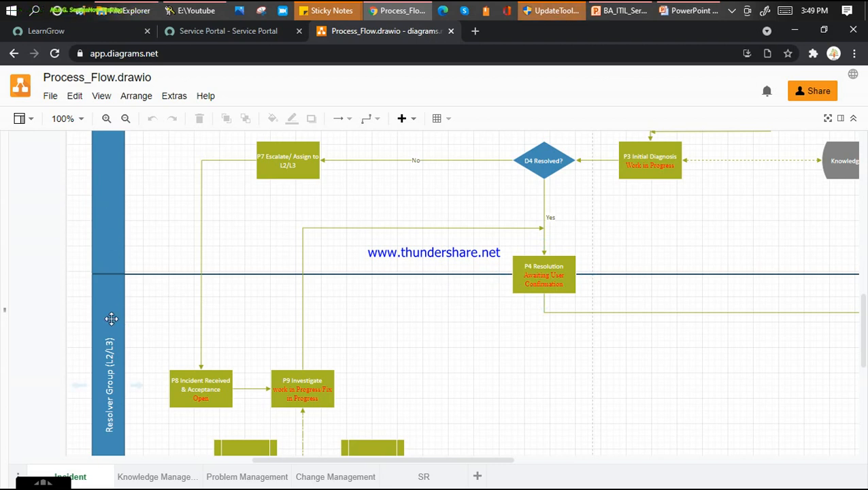
drag(476, 461, 532, 461)
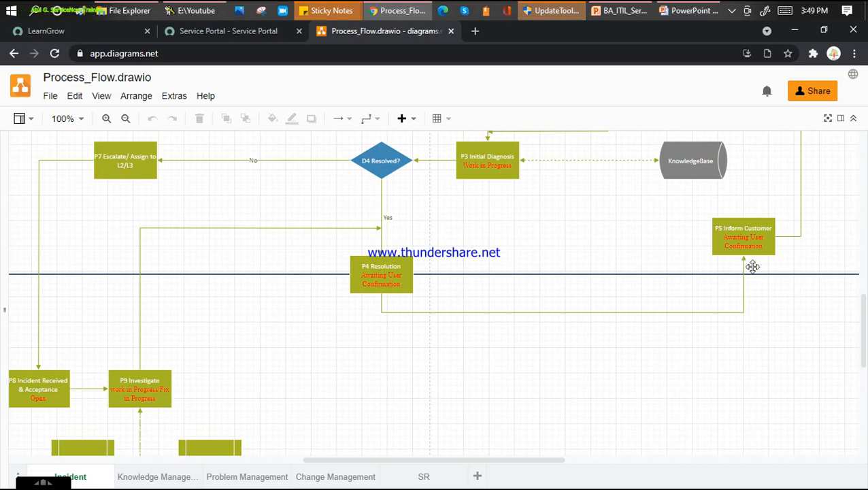
scroll(816, 311, up, 3)
scroll(817, 311, up, 3)
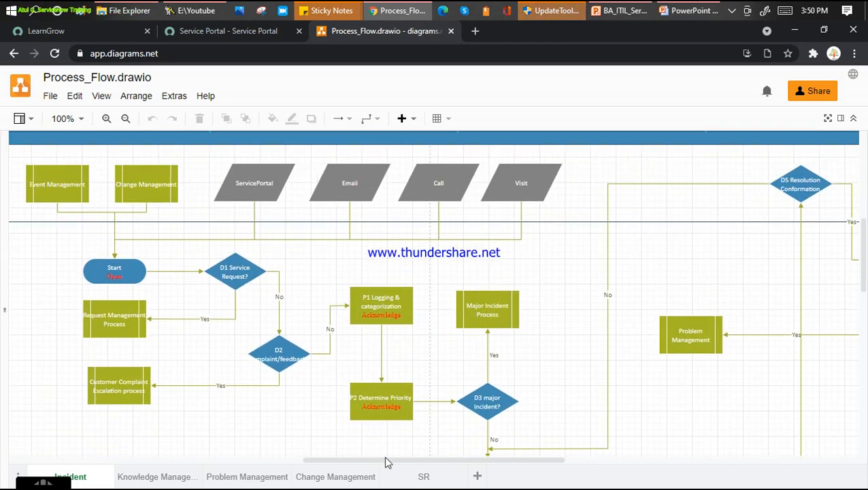
drag(461, 460, 400, 467)
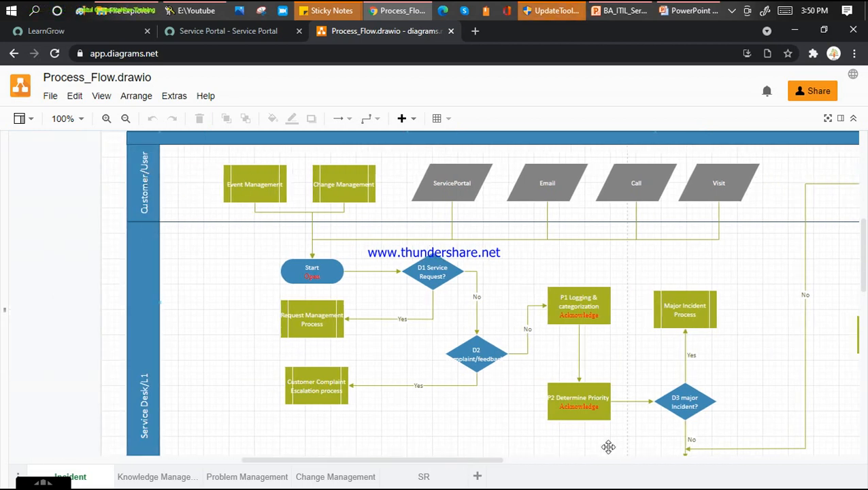
click(528, 459)
drag(528, 459, 478, 448)
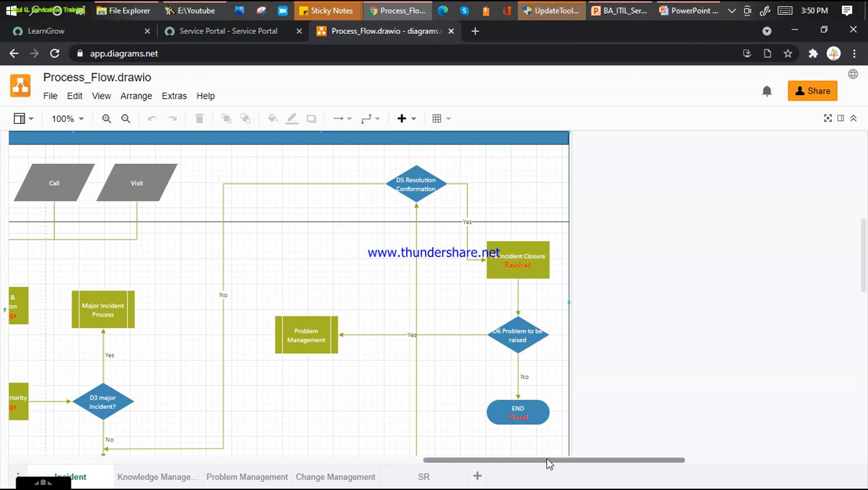
drag(537, 461, 518, 461)
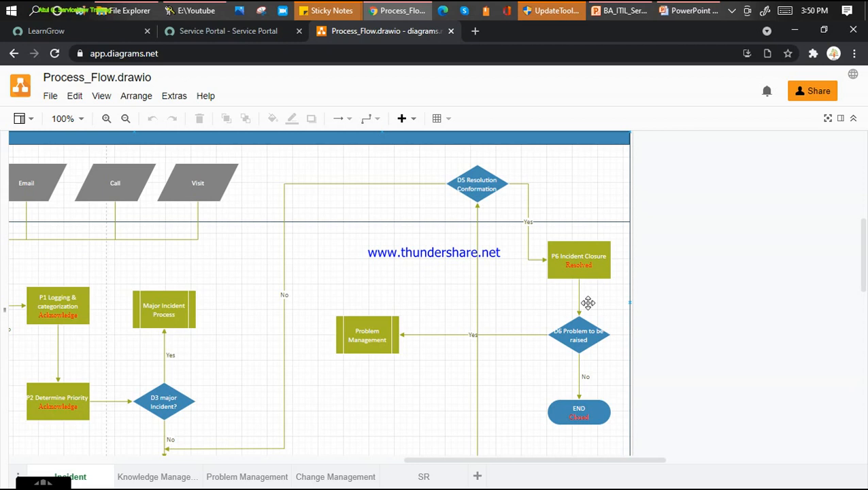
drag(631, 464, 613, 467)
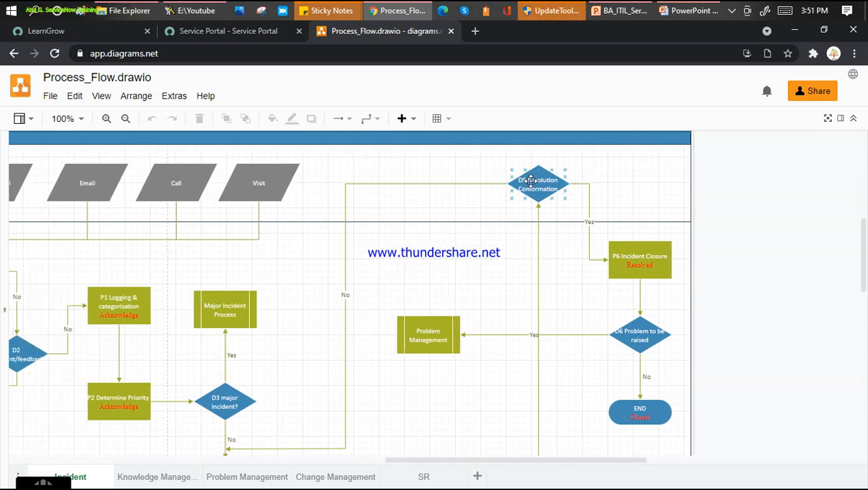
Follow the unresolved branch through P7 Escalate to the Resolver Group lane, and examine P8, P9, Vendor Management and Change Management at 125% zoom
scroll(352, 235, down, 3)
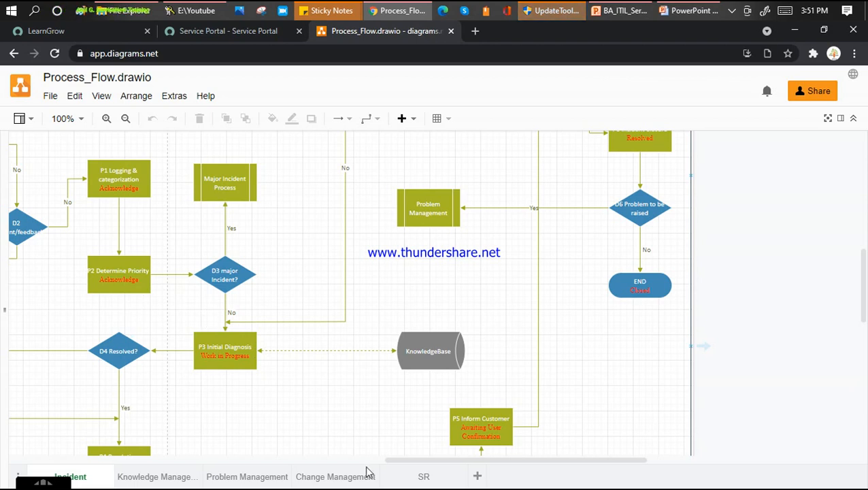
drag(422, 461, 367, 443)
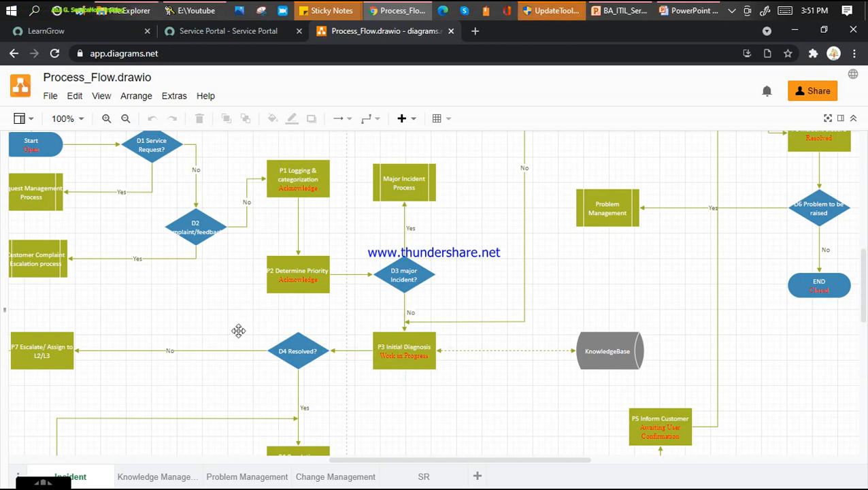
drag(367, 460, 311, 461)
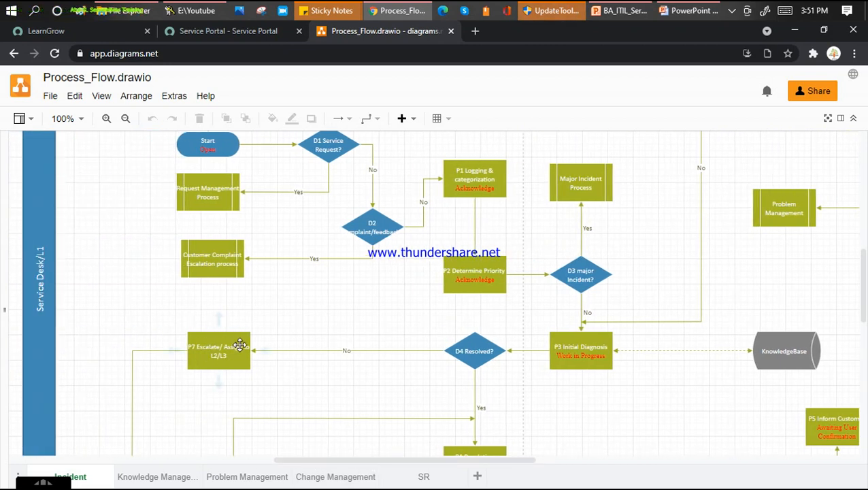
scroll(204, 357, down, 3)
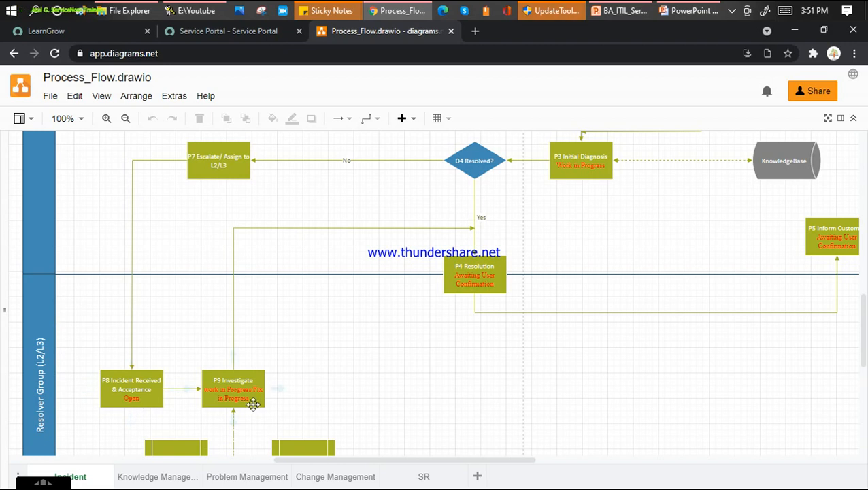
click(68, 120)
click(87, 228)
scroll(354, 307, down, 3)
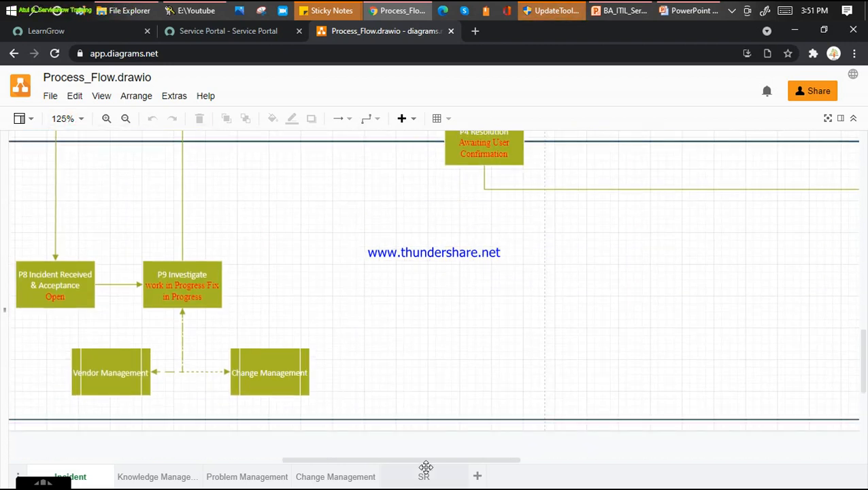
drag(427, 462, 364, 466)
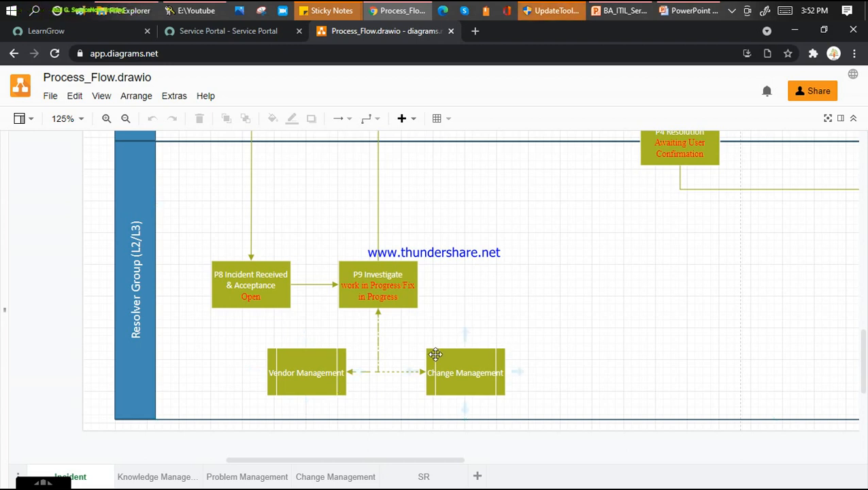
Trace the path from P9 Investigate back through P4 Resolution and P5 Inform Customer to D5 Resolution Conformation
scroll(409, 351, up, 2)
scroll(403, 362, up, 4)
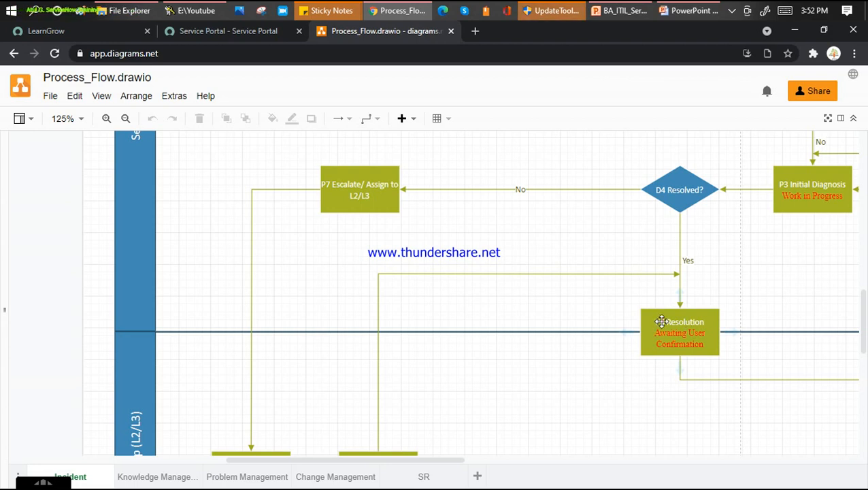
drag(433, 462, 568, 461)
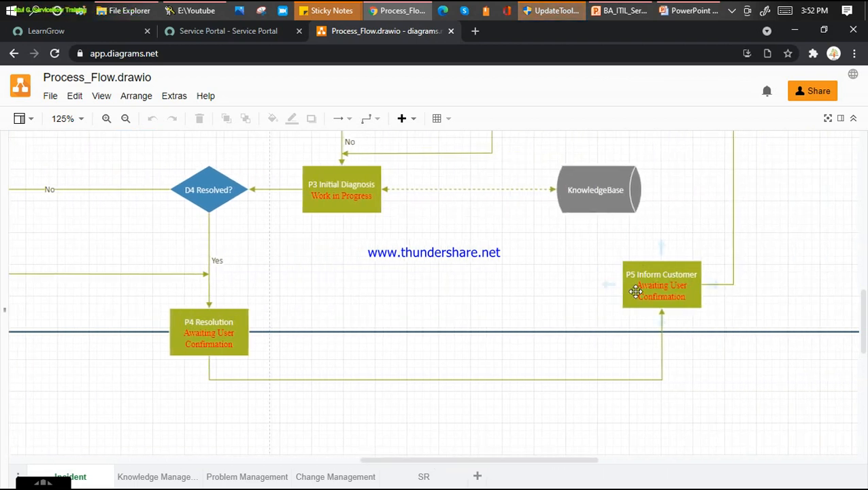
scroll(713, 275, up, 10)
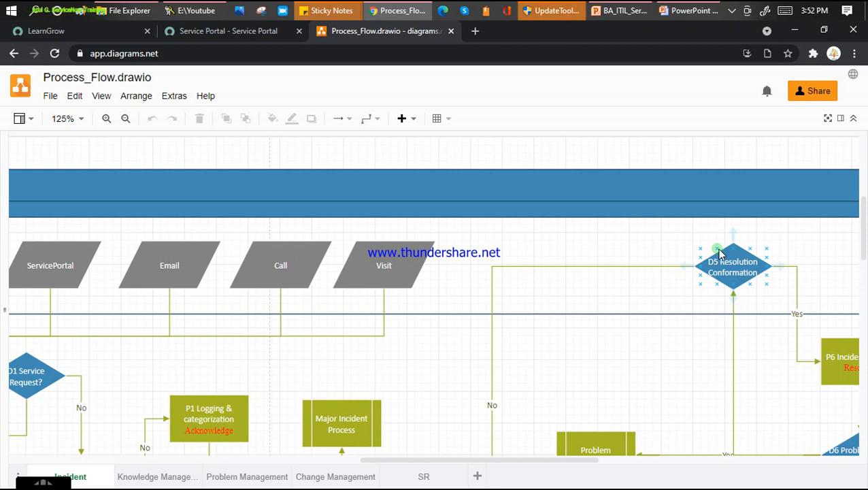
Review the whole Incident flow again, from the intake channels and Start through D1 to D4, P4 and P5 up to D5 Resolution Conformation
drag(397, 461, 263, 465)
scroll(344, 257, down, 2)
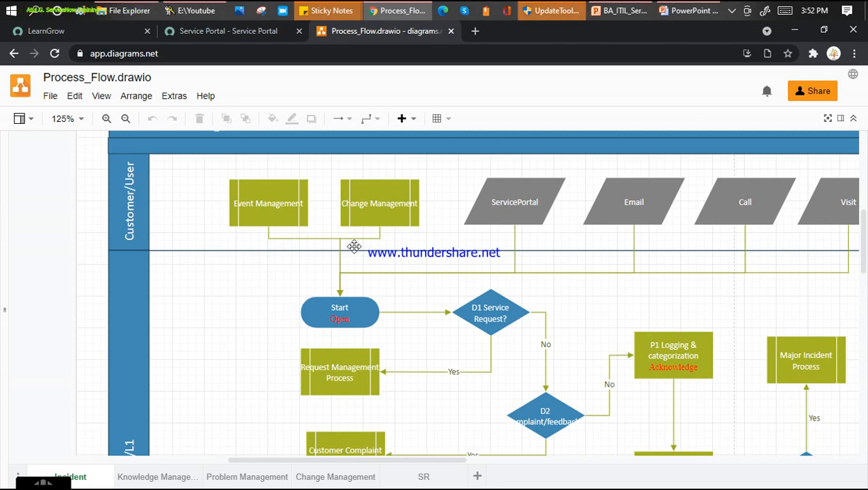
scroll(356, 228, down, 2)
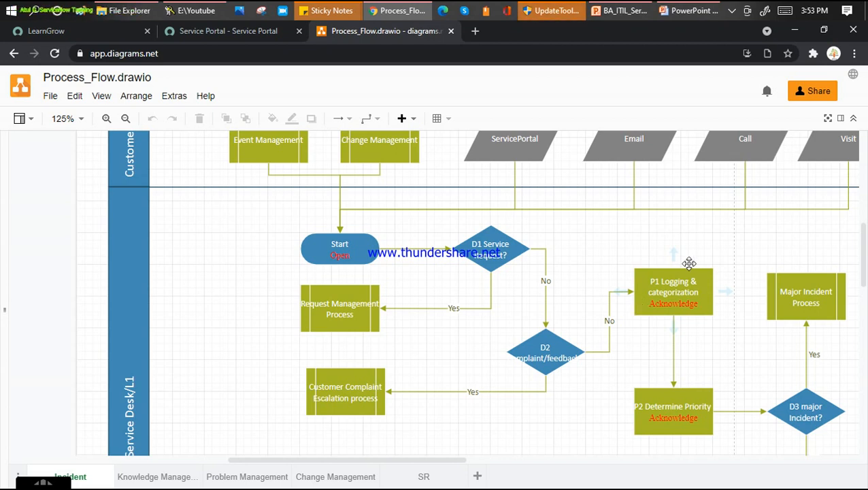
scroll(673, 298, down, 1)
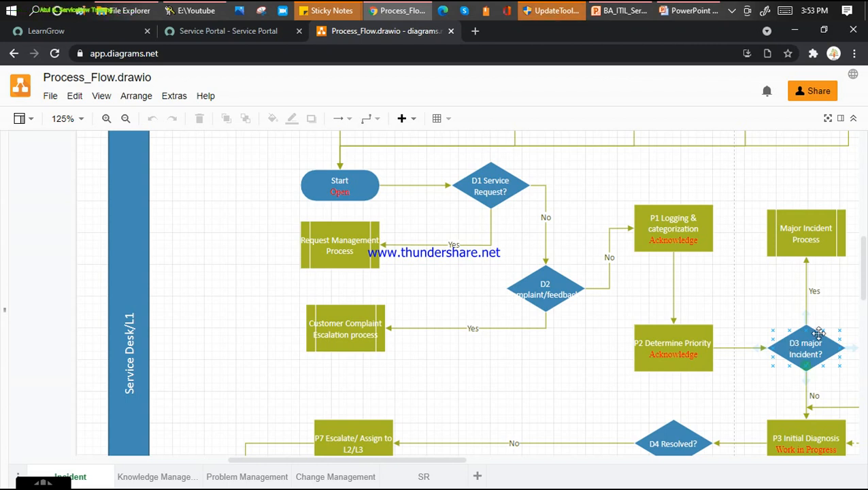
scroll(827, 262, down, 3)
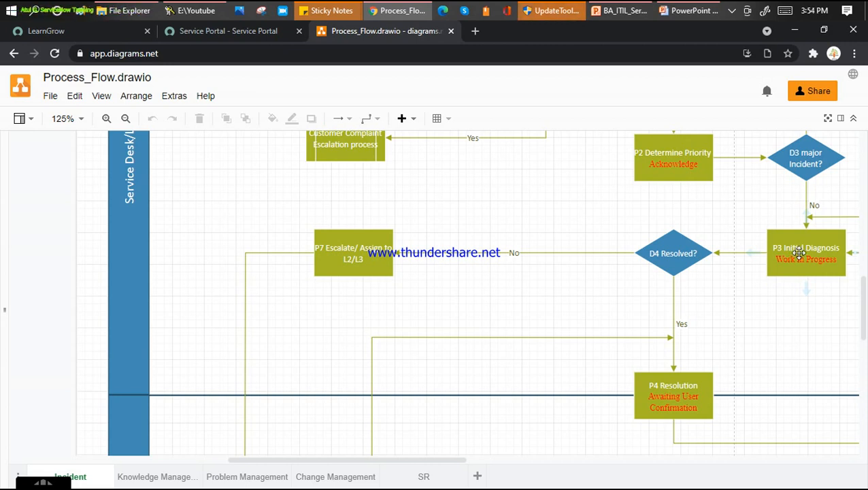
click(679, 254)
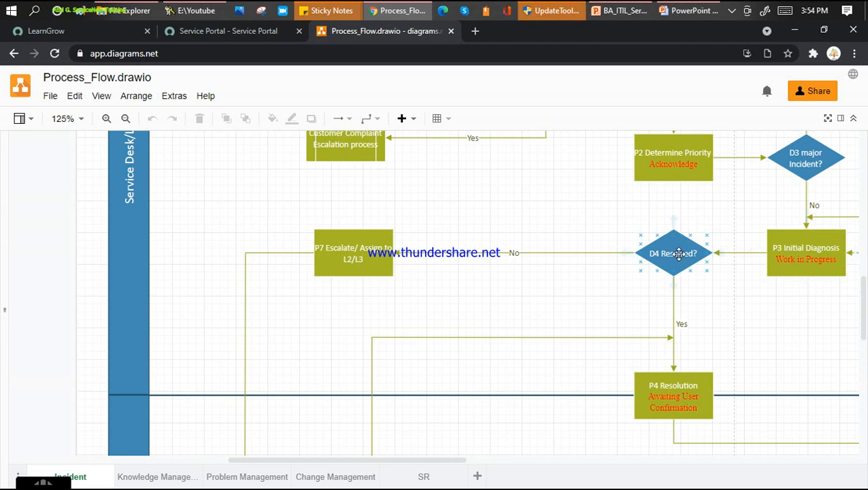
scroll(679, 253, down, 1)
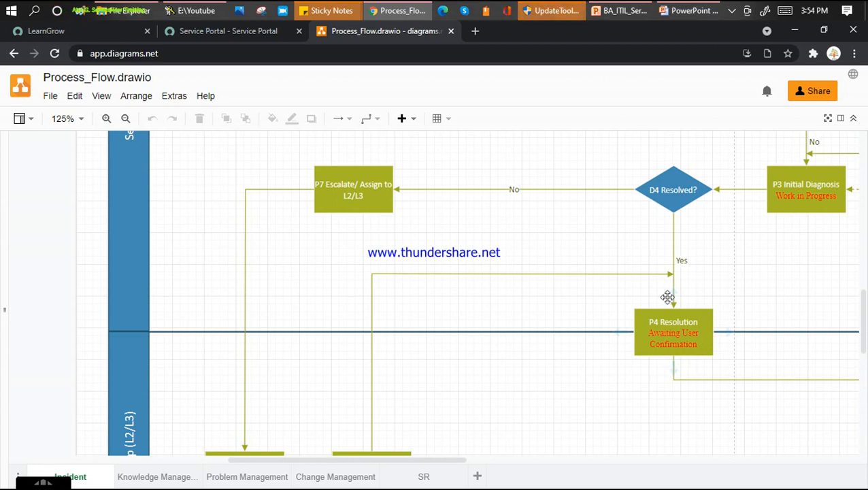
drag(372, 465, 546, 428)
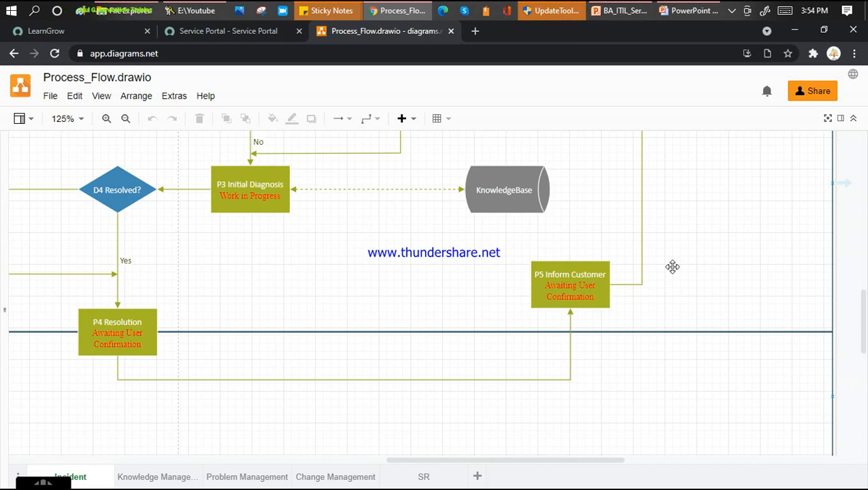
scroll(672, 266, up, 5)
scroll(659, 225, up, 2)
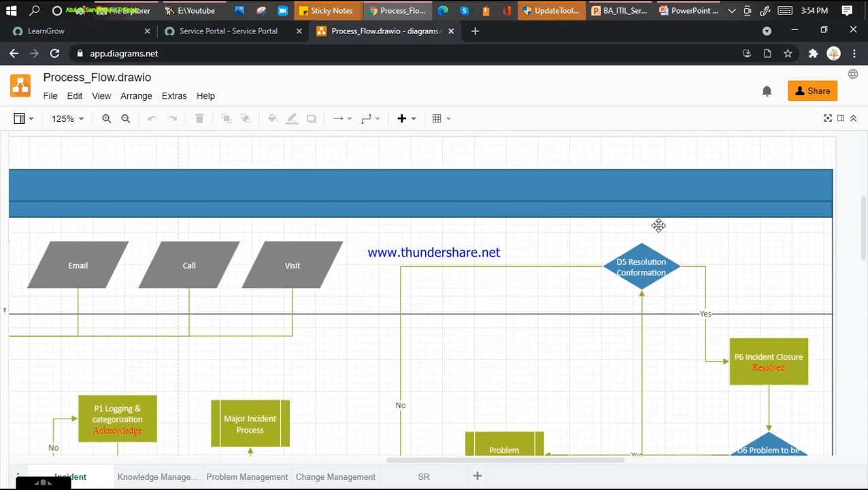
Trace the confirmed branch from D5 Resolution Conformation through P6 Incident Closure and D6 Problem to be raised to END
click(644, 275)
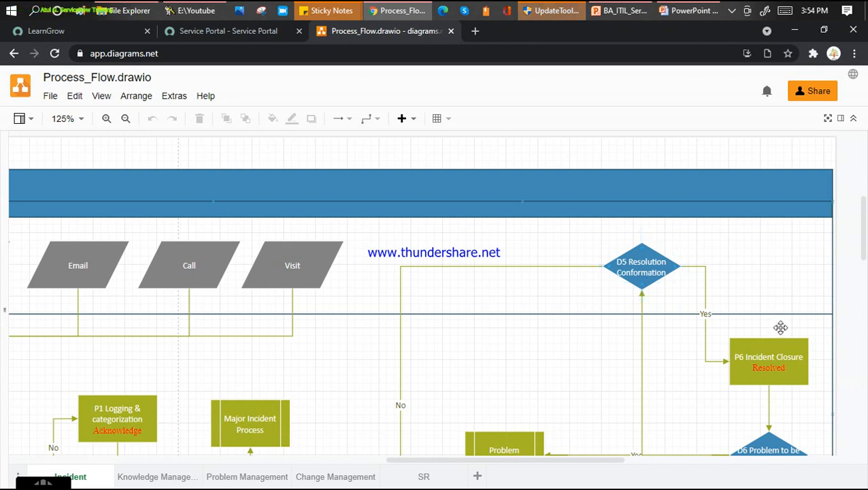
scroll(779, 329, down, 4)
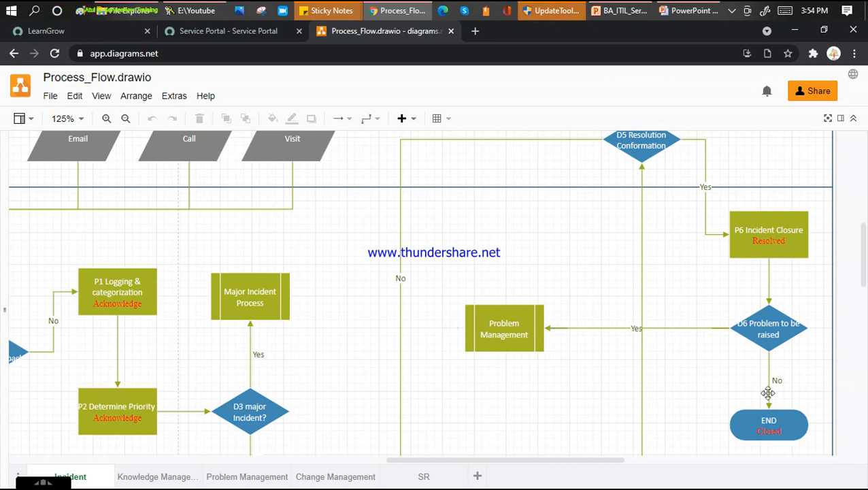
scroll(719, 267, up, 3)
click(645, 278)
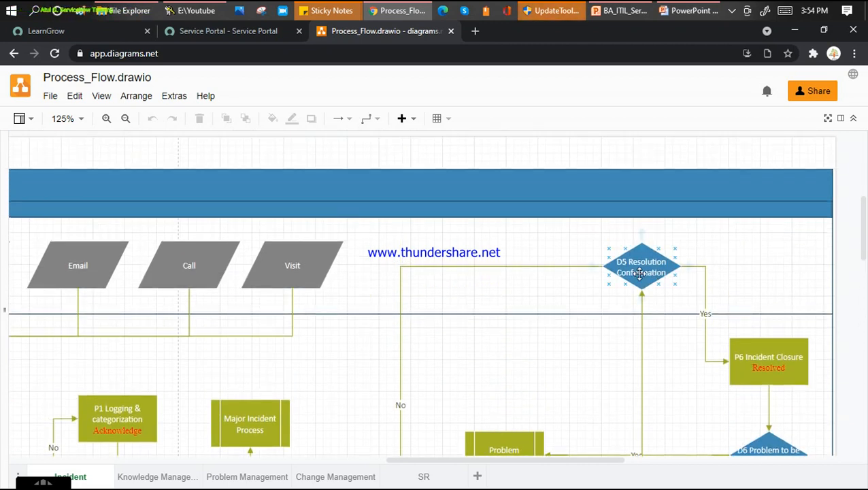
Follow the No branch of D5 back to P3 Initial Diagnosis, through D4 and P7 Escalate to P8 and P9 in the Resolver Group lane
scroll(399, 279, down, 5)
scroll(397, 286, down, 7)
scroll(396, 287, up, 4)
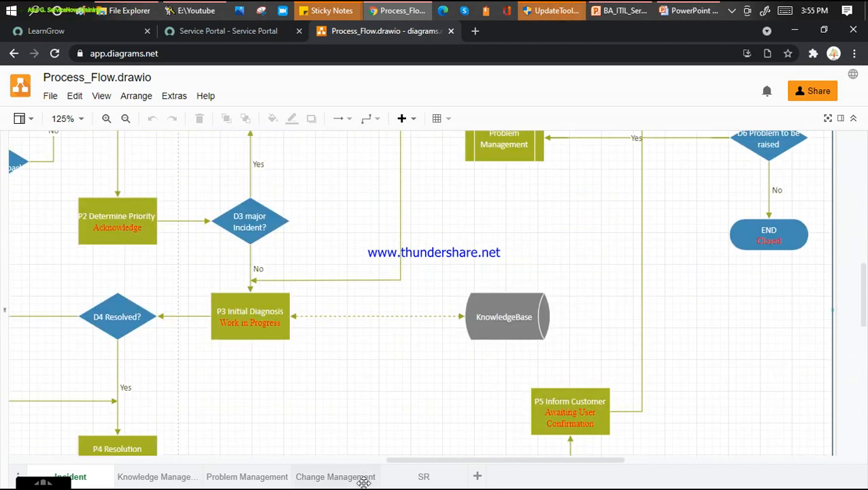
drag(411, 461, 347, 455)
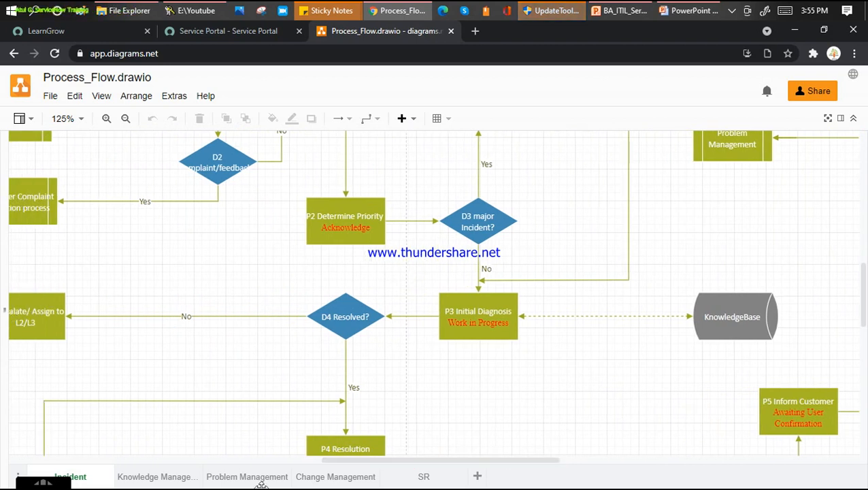
drag(384, 463, 327, 461)
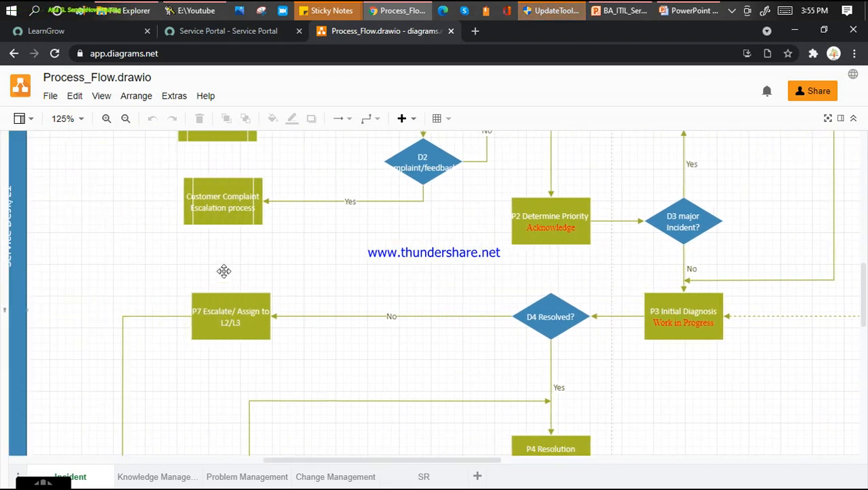
scroll(180, 304, down, 2)
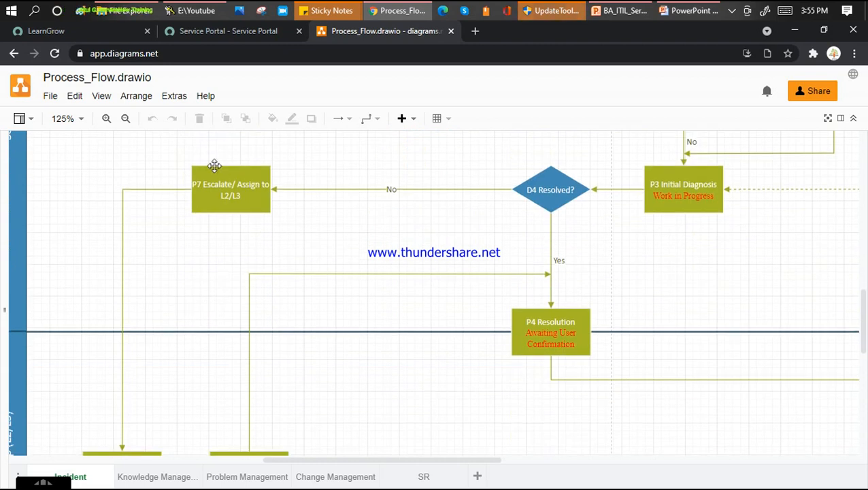
scroll(178, 256, down, 4)
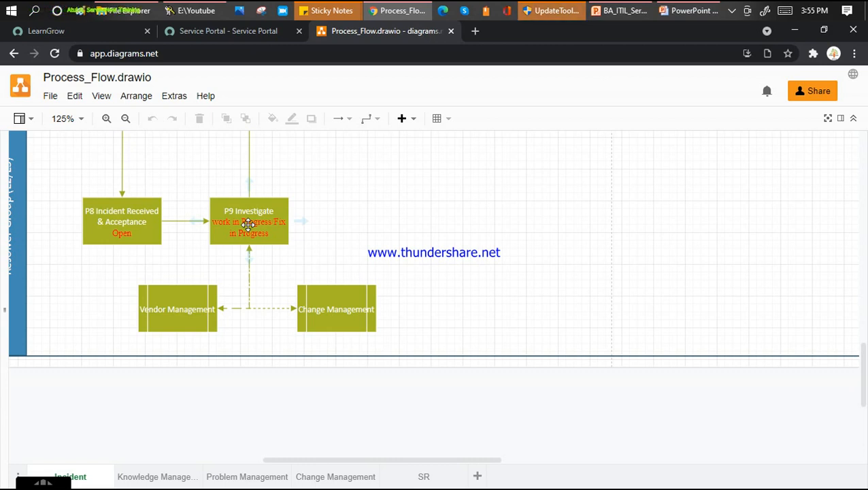
Trace the flow from P9 Investigate through P4 Resolution to D5, P6 Incident Closure and END, and return to the Start area
scroll(247, 285, up, 3)
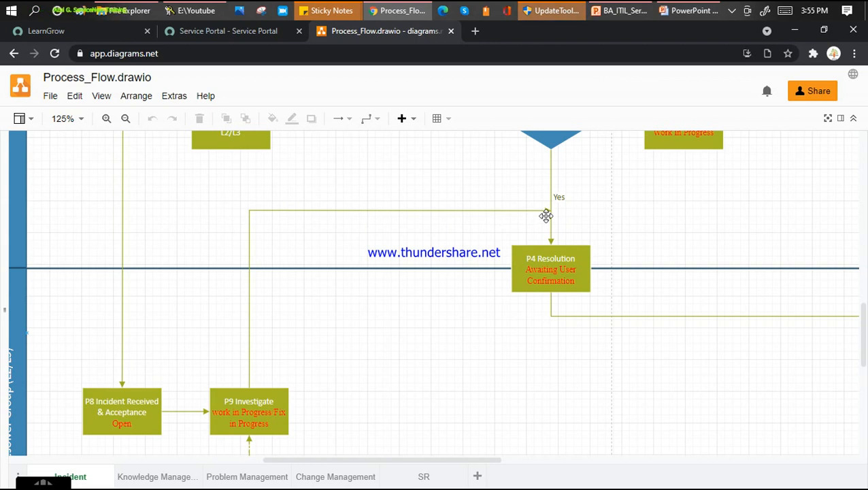
drag(445, 462, 559, 470)
scroll(634, 281, up, 7)
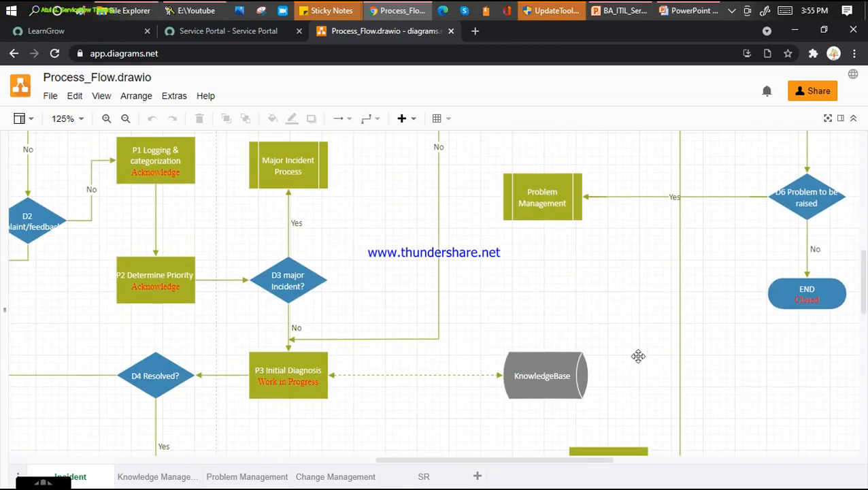
scroll(676, 299, up, 1)
scroll(810, 299, down, 2)
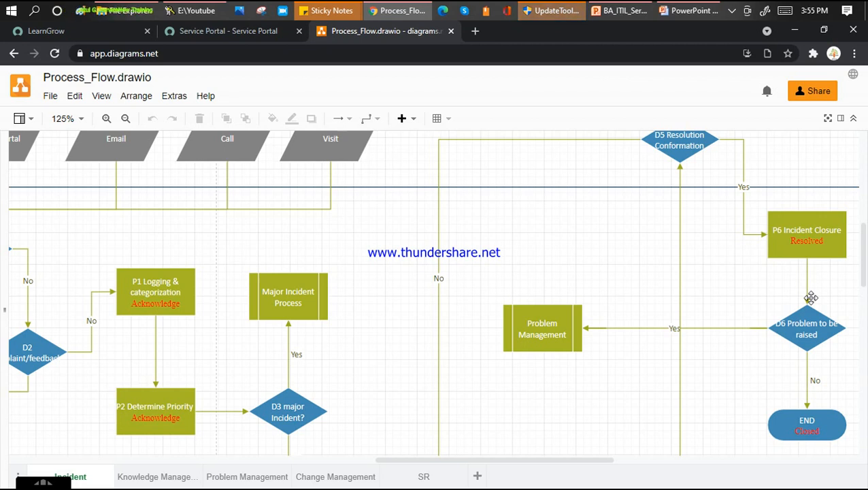
drag(569, 467, 422, 449)
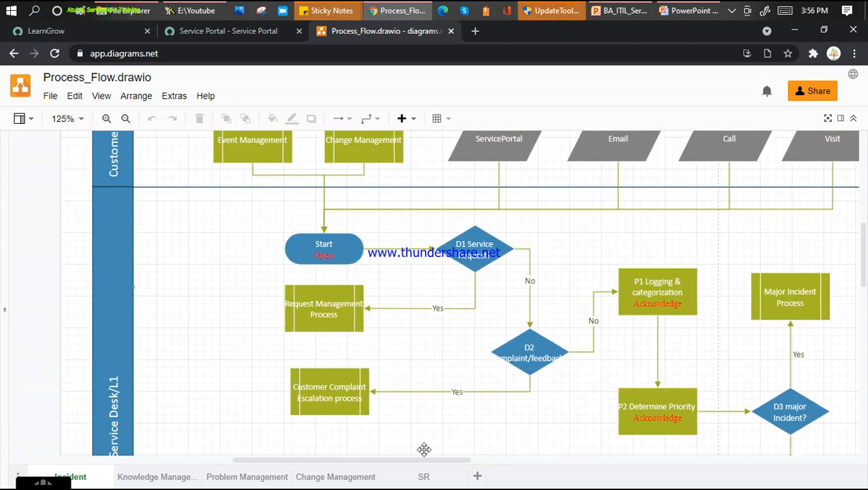
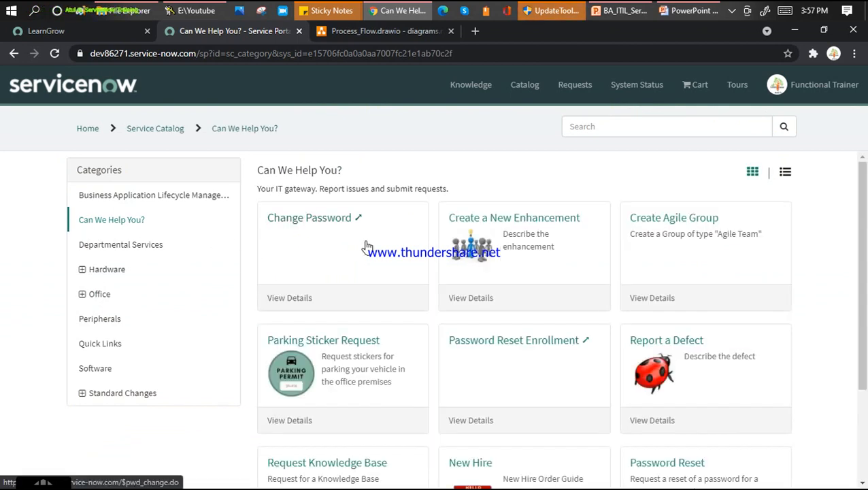
In the ServiceNow Service Portal, show more items in the Can We Help You? category and open the Create Incident form
scroll(311, 255, down, 2)
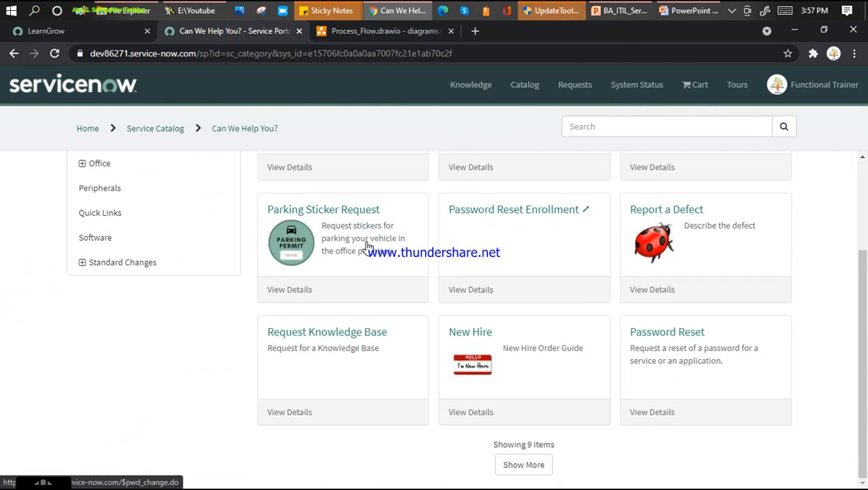
click(528, 466)
scroll(366, 277, down, 1)
scroll(366, 277, down, 2)
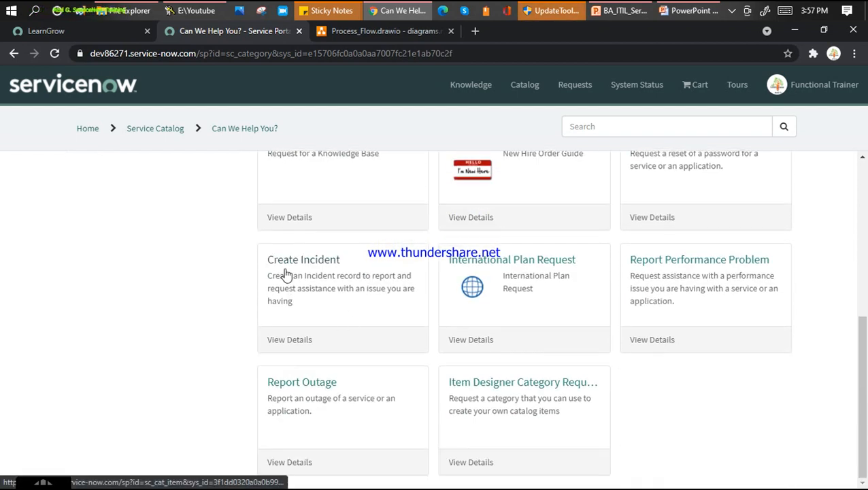
click(292, 262)
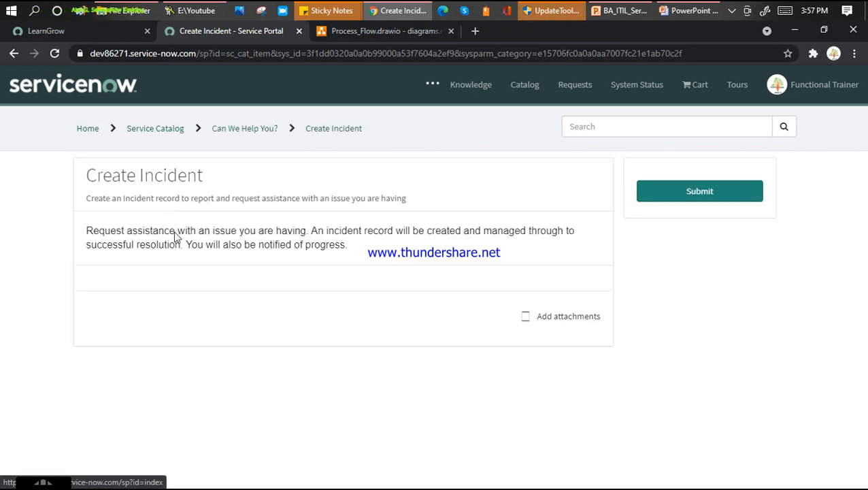
Set the urgency to 2 - Medium and describe the issue as "My kid toy is not wokring Please fix it asap. Seems to be battery issue."
click(251, 310)
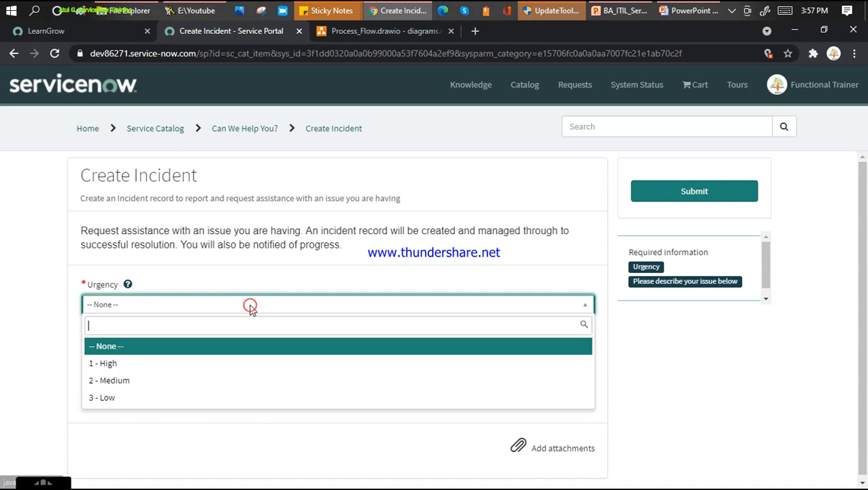
click(156, 386)
click(151, 363)
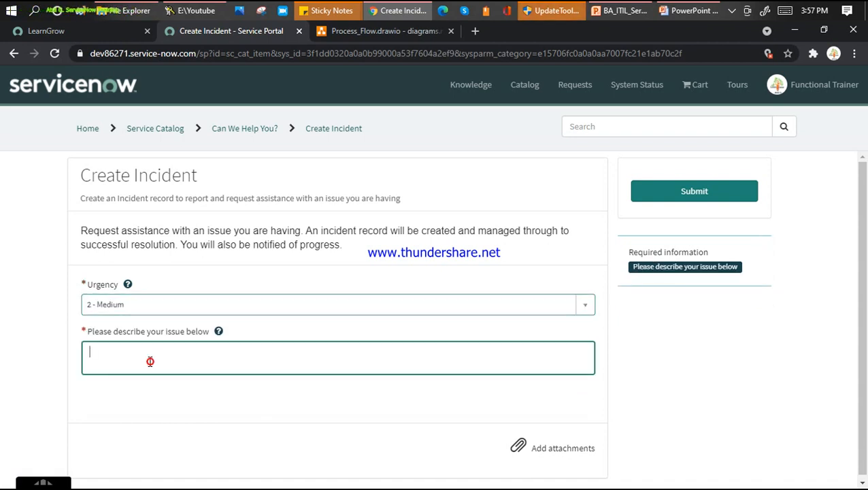
text(My keid toy is n)
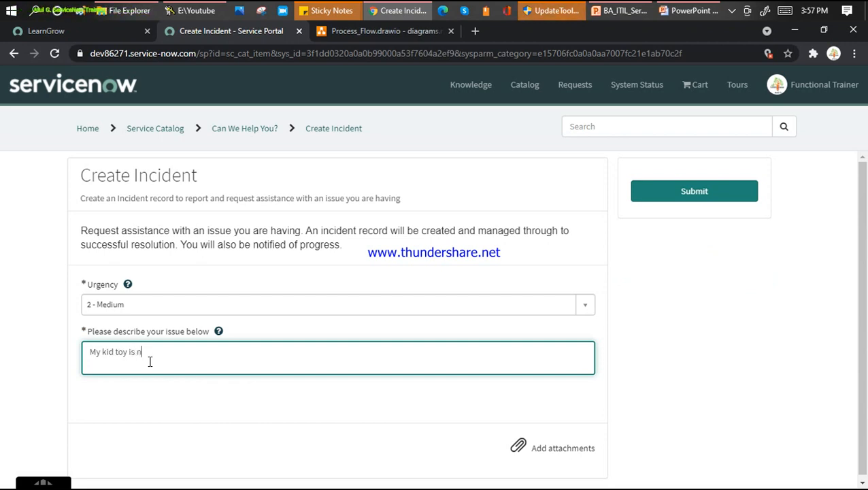
text(ot wokring Please fix it asap. Seems to v)
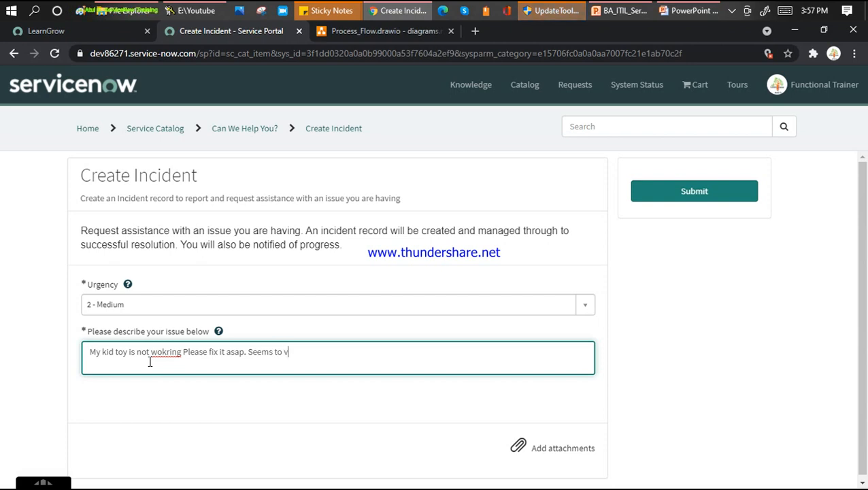
text(tte)
key(BackSpace)
key(BackSpace)
key(BackSpace)
key(BackSpace)
text(battery issu)
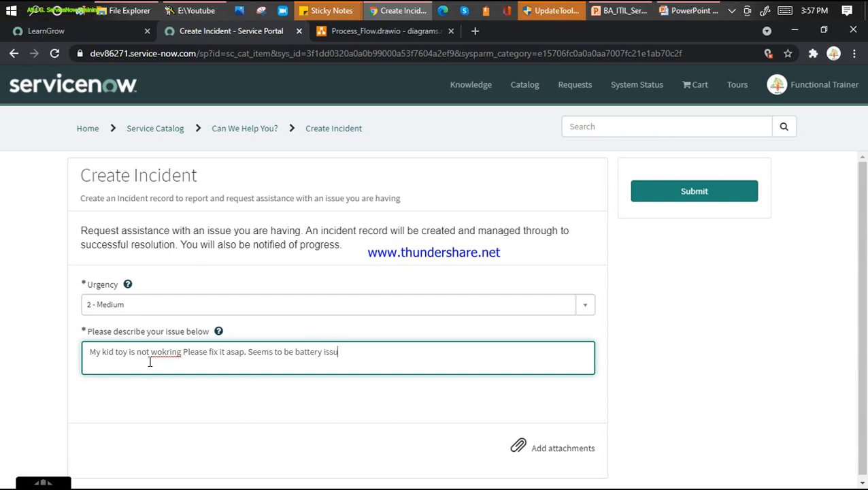
Add a full stop after the description's first sentence and correct "wokring" to "working" with the spelling suggestion
click(182, 353)
text(.)
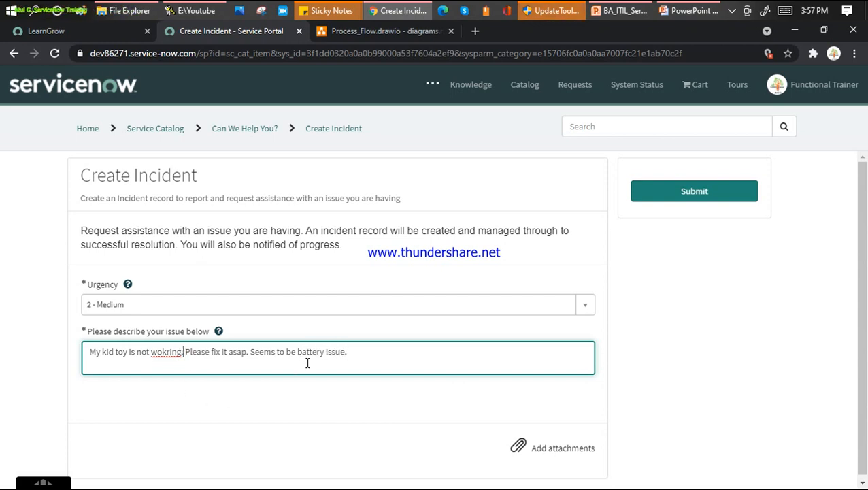
scroll(301, 377, down, 3)
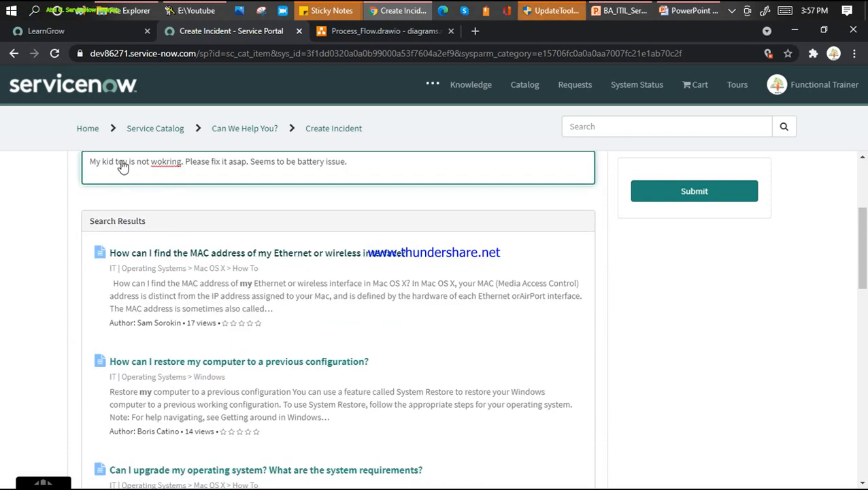
right_click(158, 160)
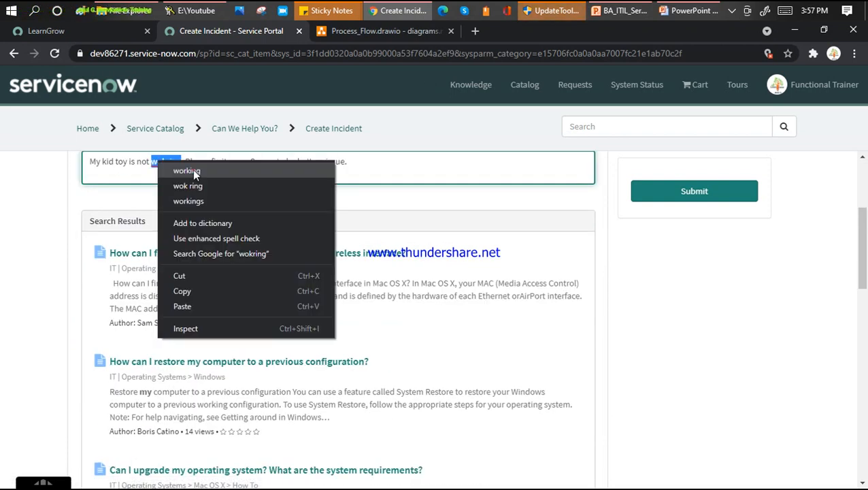
click(193, 170)
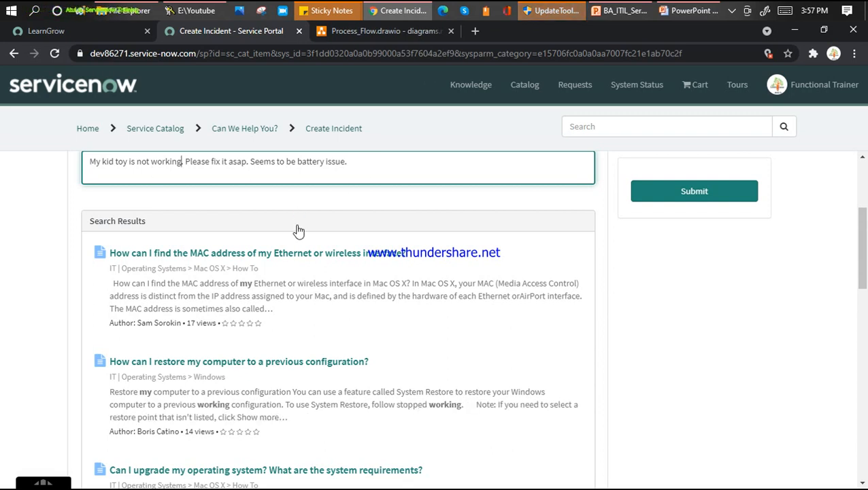
Look through the suggested knowledge articles and catalog items below the description, and submit the incident
scroll(292, 213, down, 4)
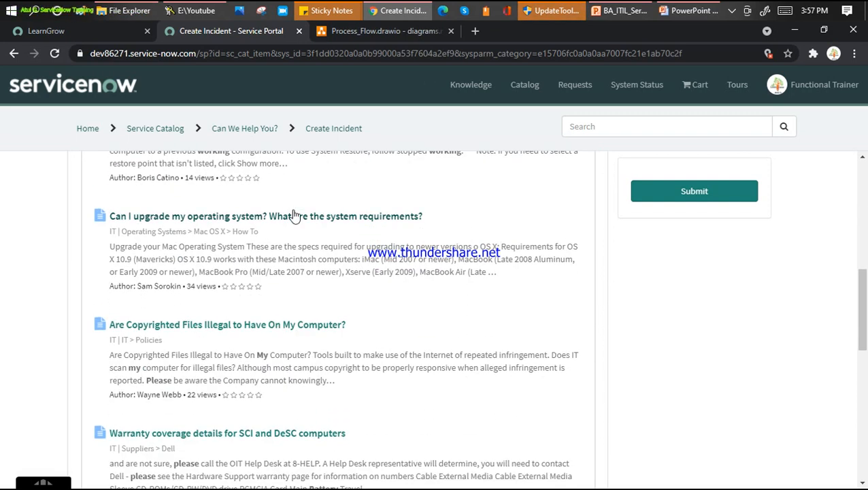
scroll(292, 213, down, 3)
scroll(297, 218, down, 5)
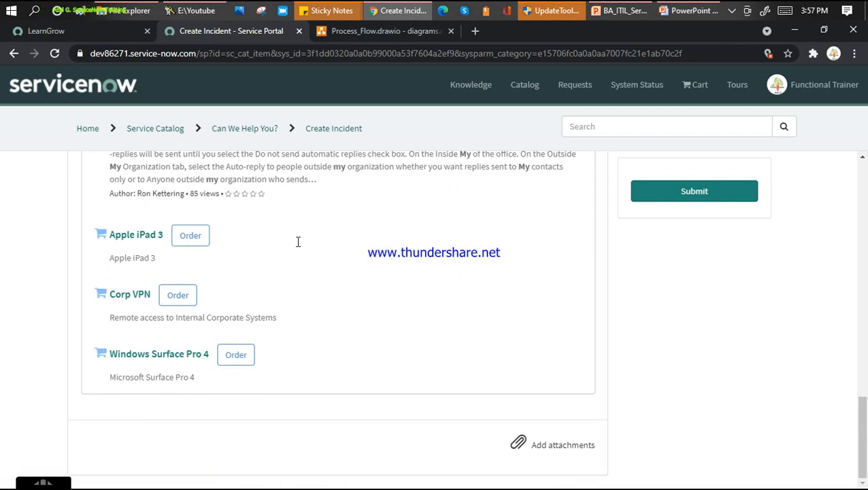
scroll(296, 247, up, 5)
scroll(296, 246, down, 5)
scroll(631, 333, up, 4)
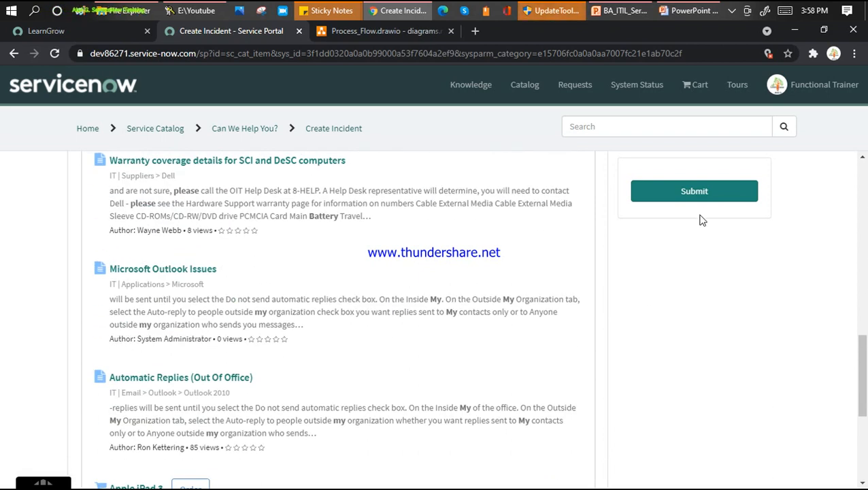
click(701, 198)
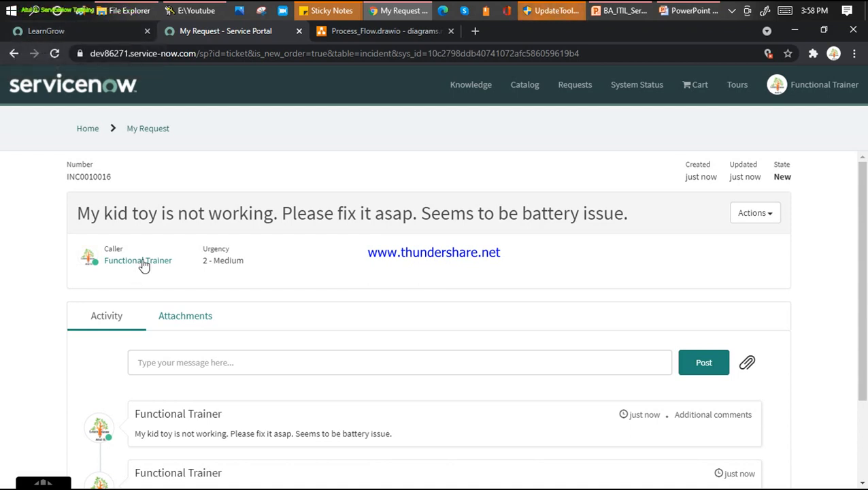
Copy the new incident's number and open its record through a global search in the LearnGrow back-end instance
double_click(89, 176)
key(ctrl+c)
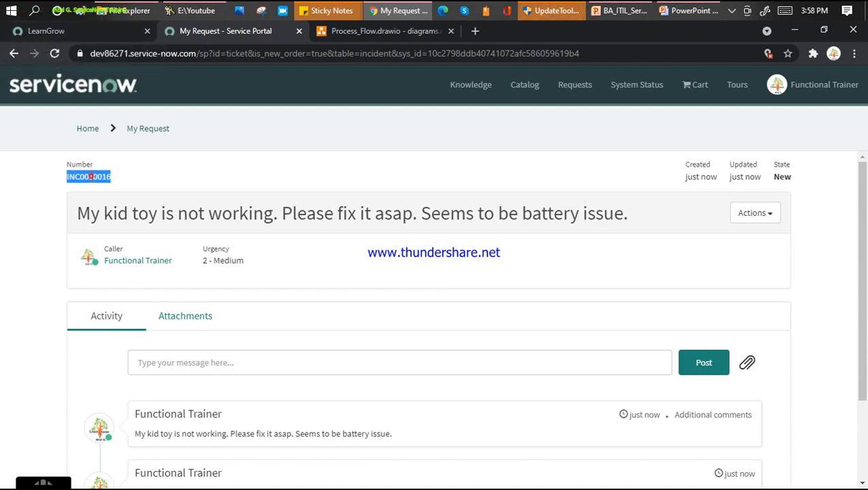
click(62, 29)
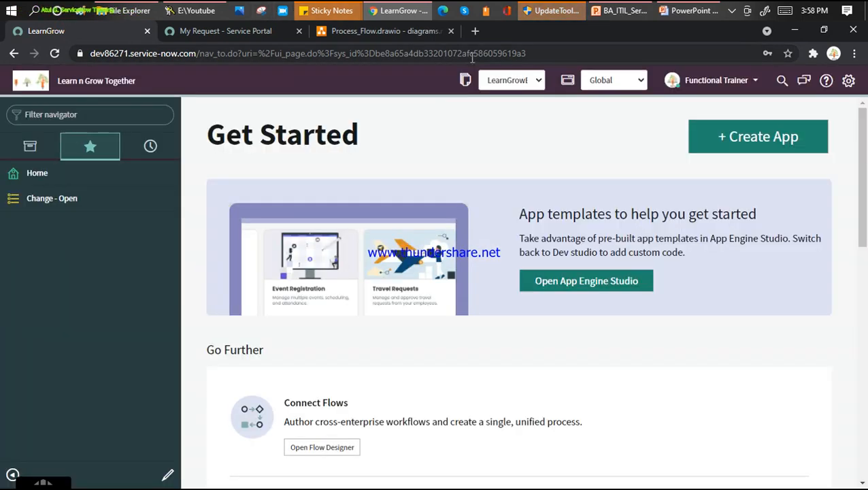
click(784, 81)
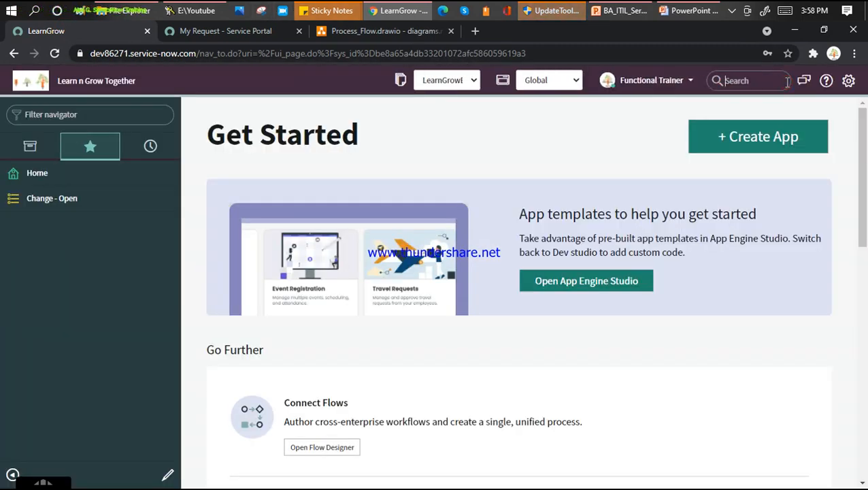
key(ctrl+v)
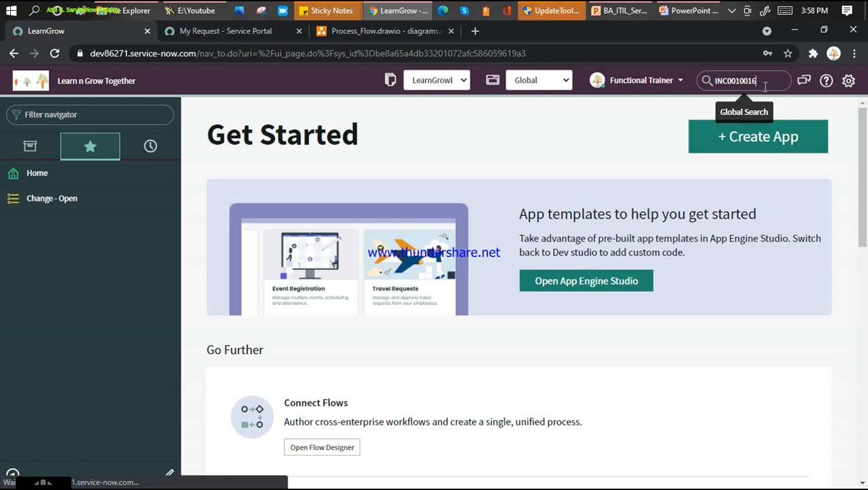
key(Return)
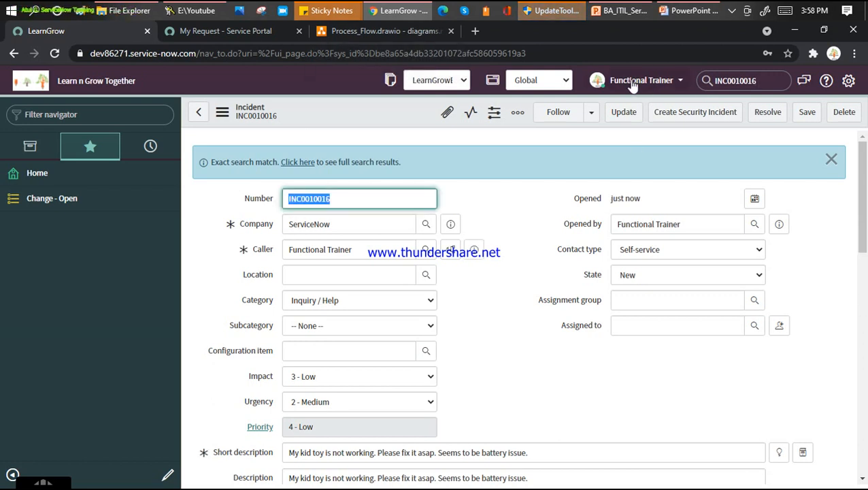
Compare the portal request with the back-end incident record, examining the record's Caller, Opened by and Contact type fields
click(239, 32)
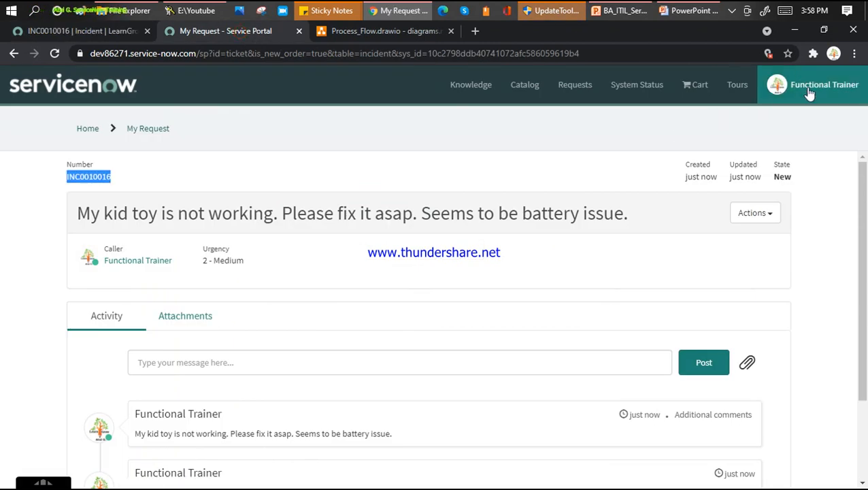
click(87, 32)
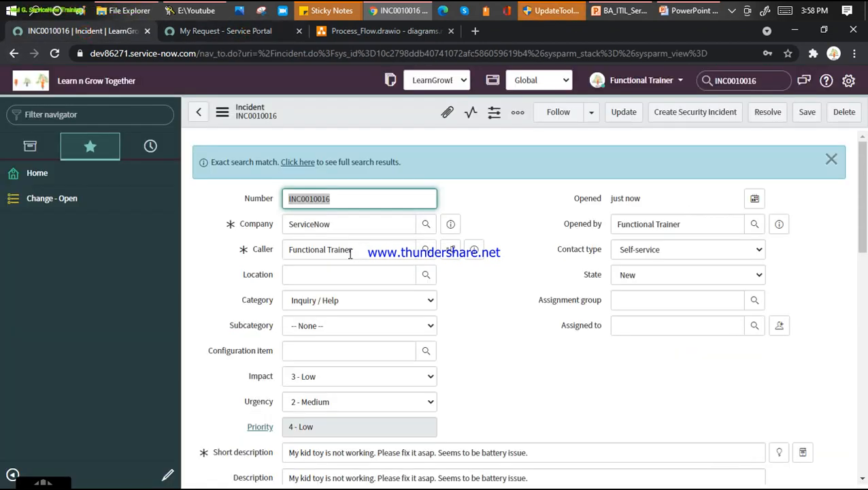
drag(292, 256, 503, 240)
click(586, 227)
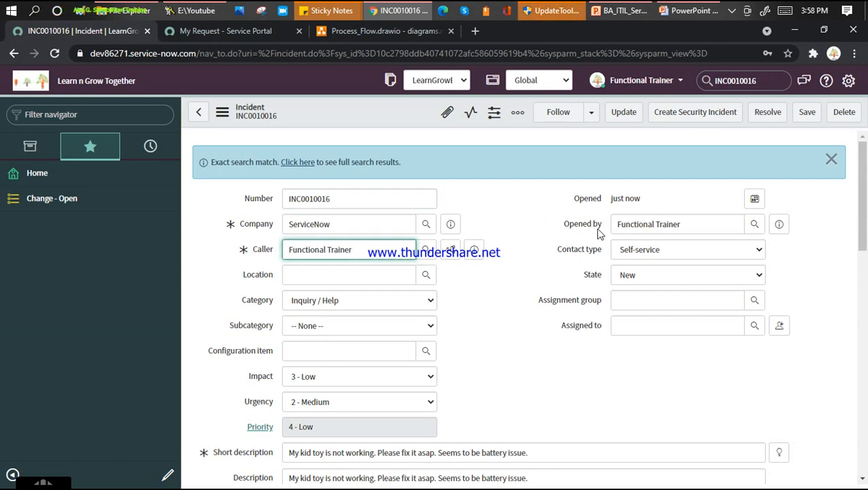
triple_click(599, 232)
click(599, 232)
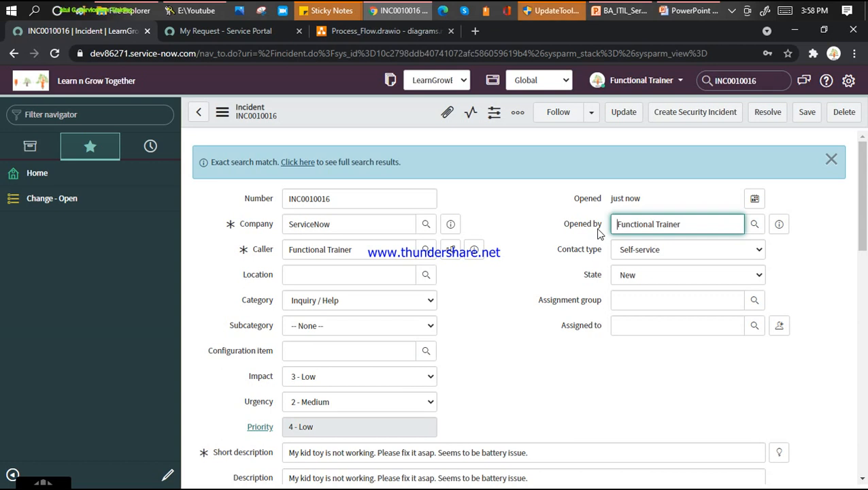
click(600, 249)
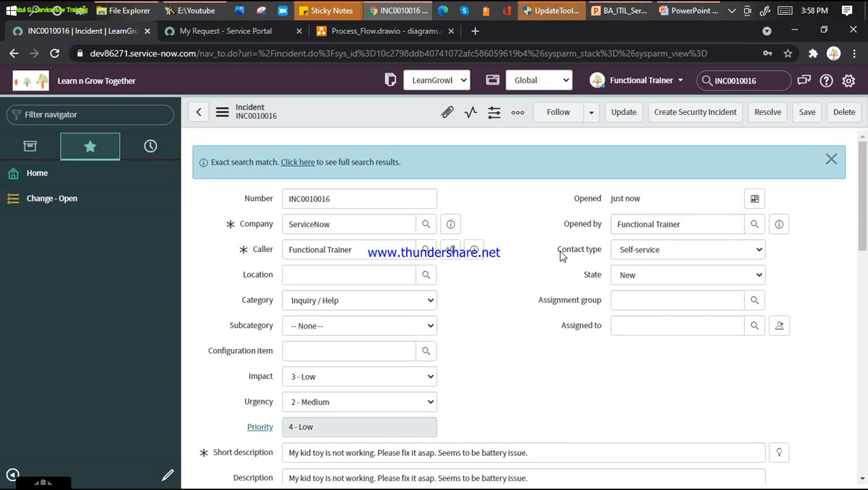
Compare the portal request's number and issue text with the back-end record's short description and description, and look over the related search results
click(225, 31)
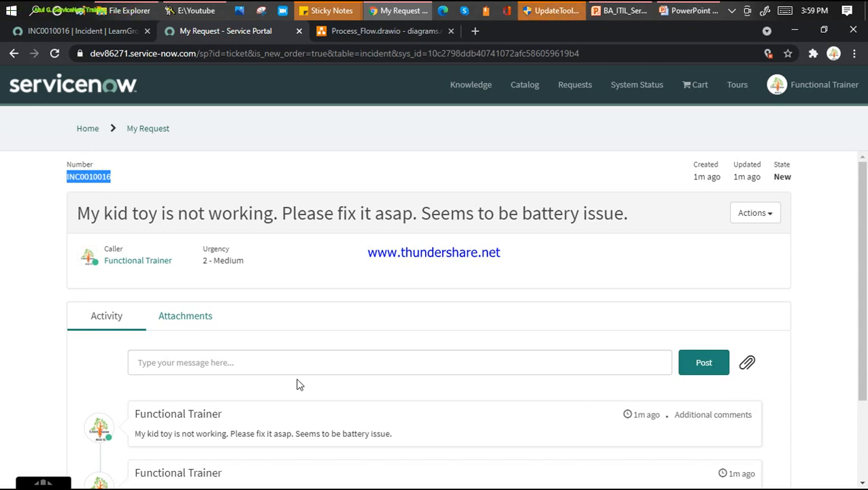
click(66, 31)
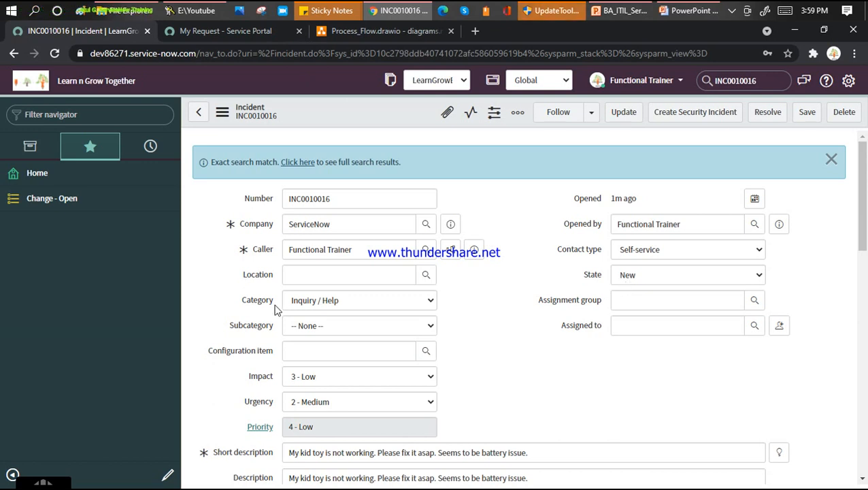
scroll(364, 307, down, 2)
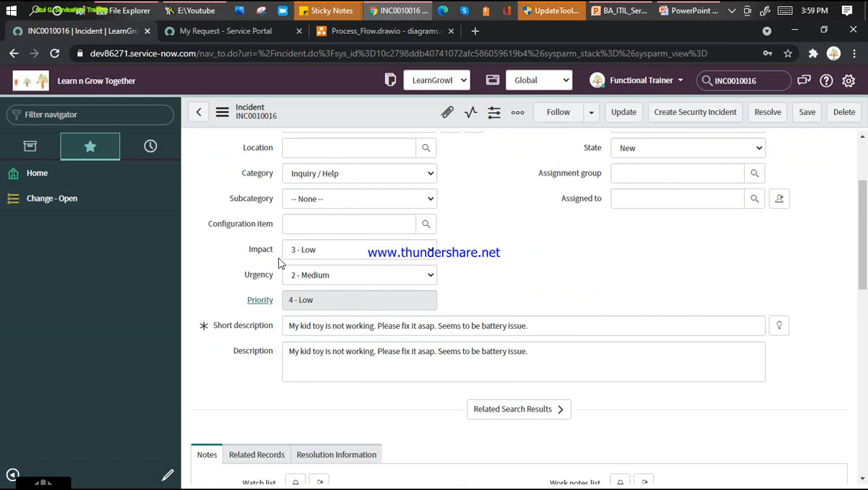
click(232, 31)
double_click(89, 176)
click(87, 32)
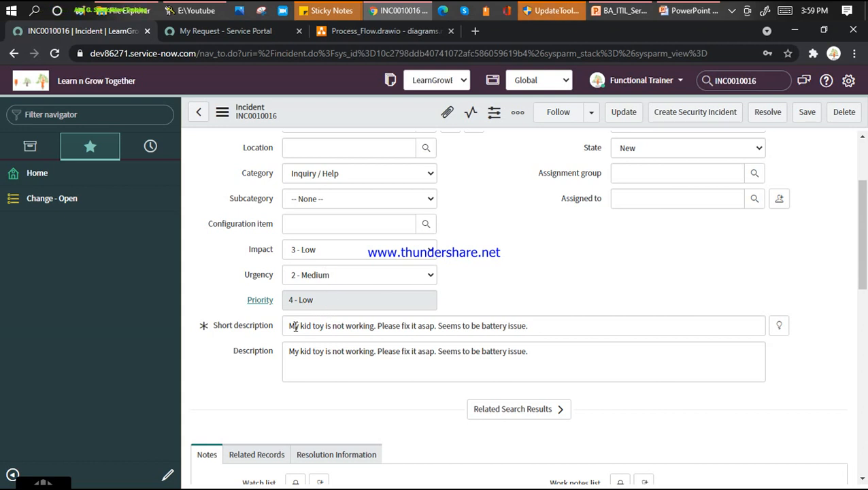
drag(292, 325, 324, 328)
drag(287, 351, 530, 353)
scroll(578, 251, down, 4)
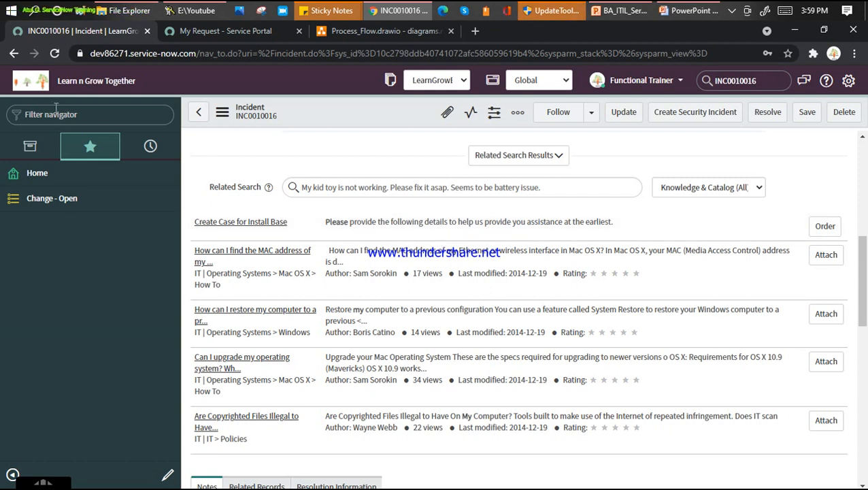
Filter the application navigator for "inciden" and start a new incident record in the Incident application
click(115, 118)
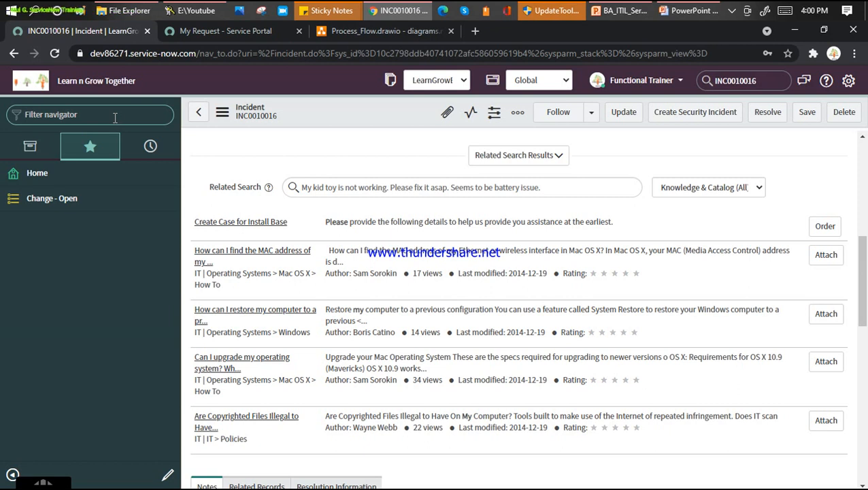
text(In)
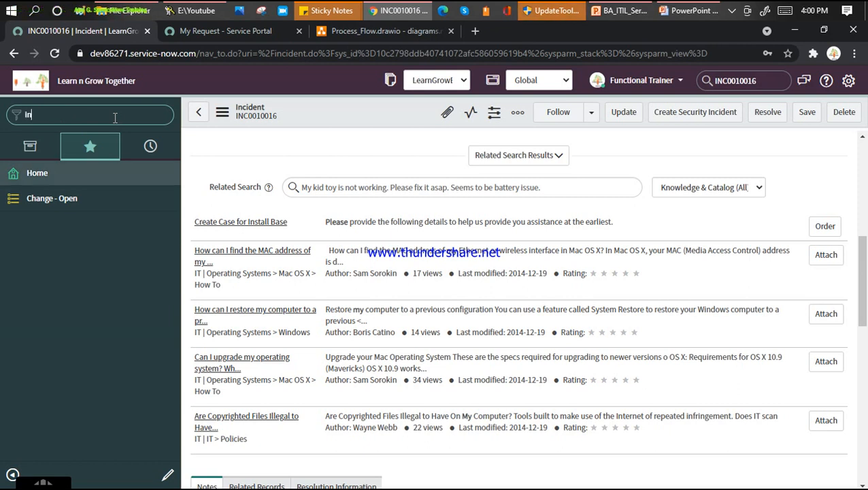
text(ciden)
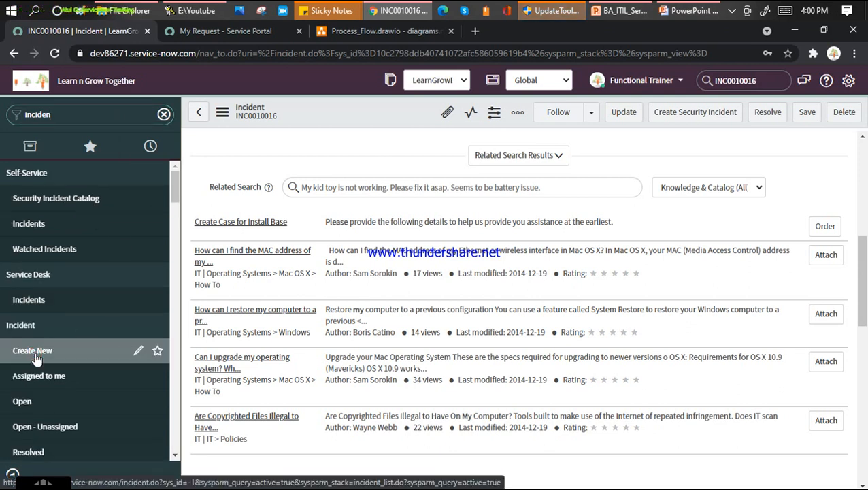
click(34, 359)
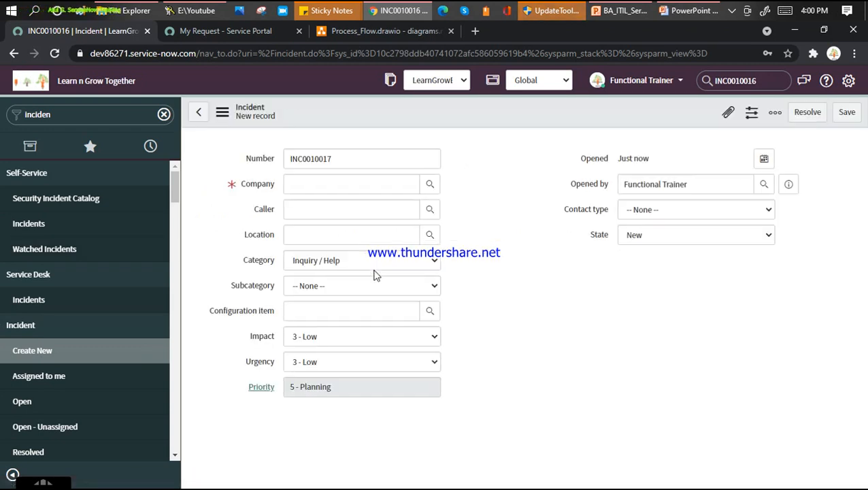
Try to enter ServiceNow as the new incident's company, also listing the available companies with the "**" wildcard
click(356, 185)
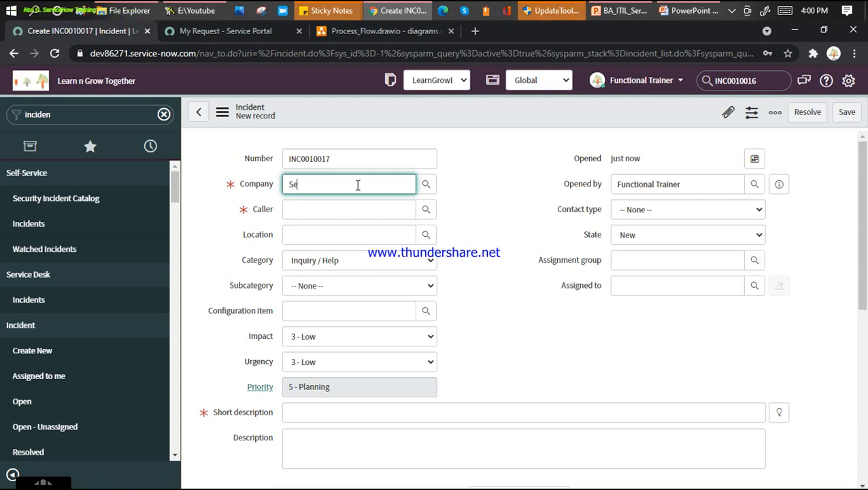
text(v)
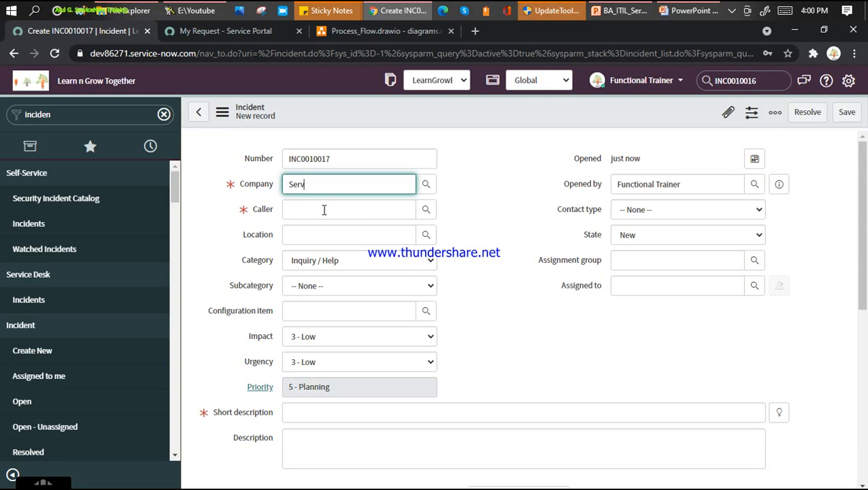
text(iceNow)
click(350, 184)
key(ctrl+a)
text(**)
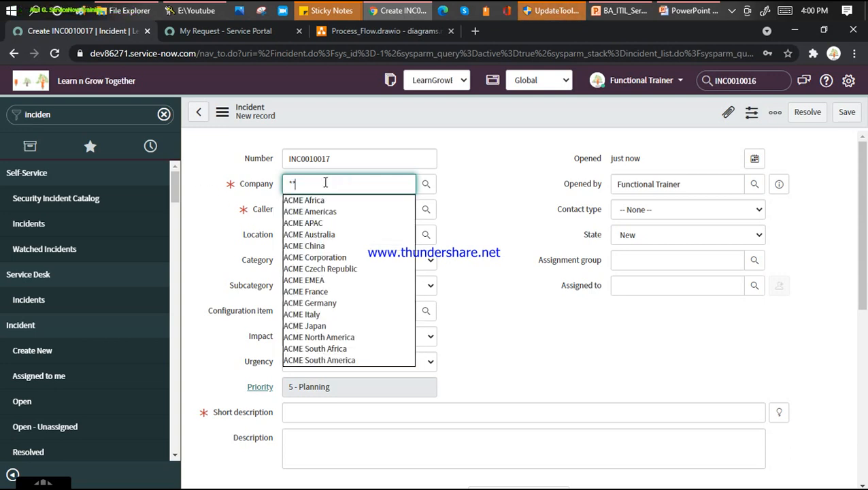
key(BackSpace)
text(Servi)
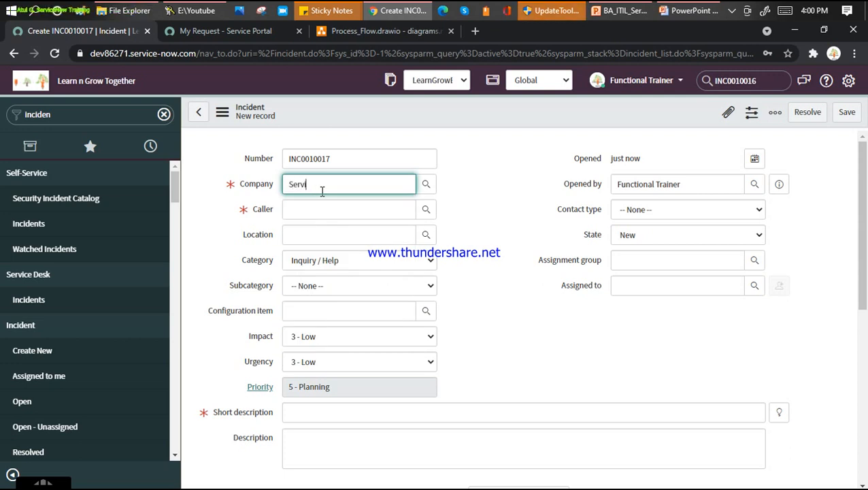
text(ceNow)
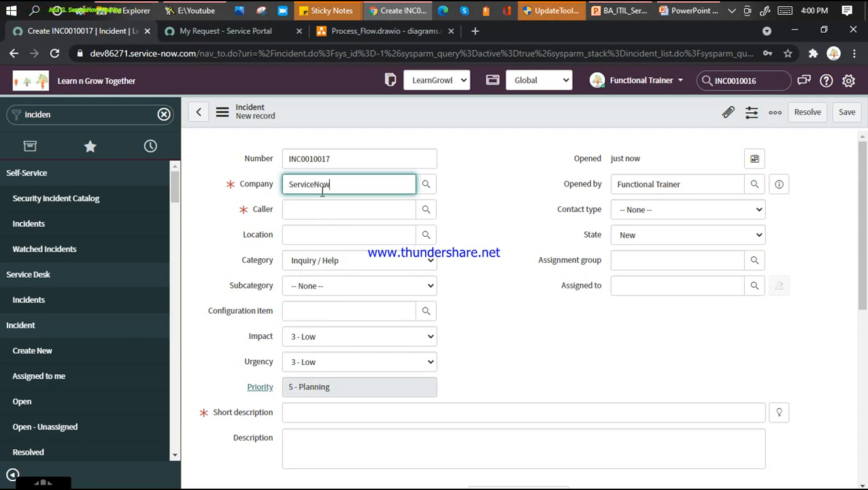
Look up all companies without the ServiceNow name filter and choose ACME Australia as the incident's company
click(426, 185)
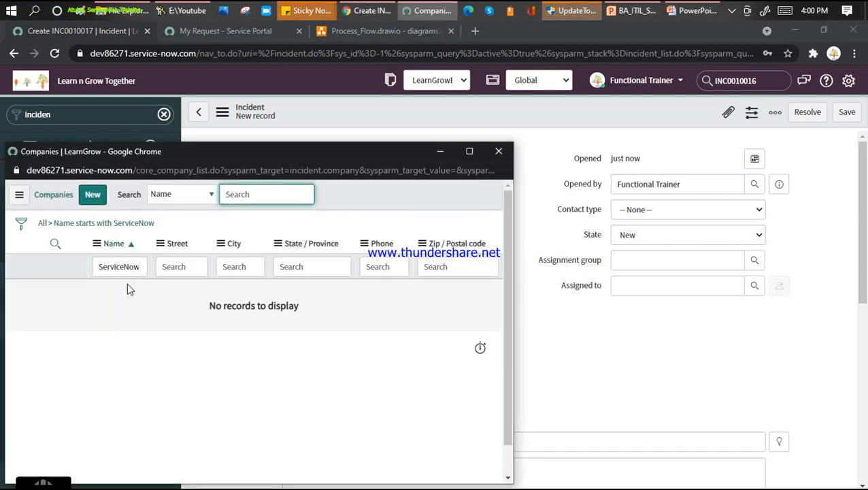
click(98, 266)
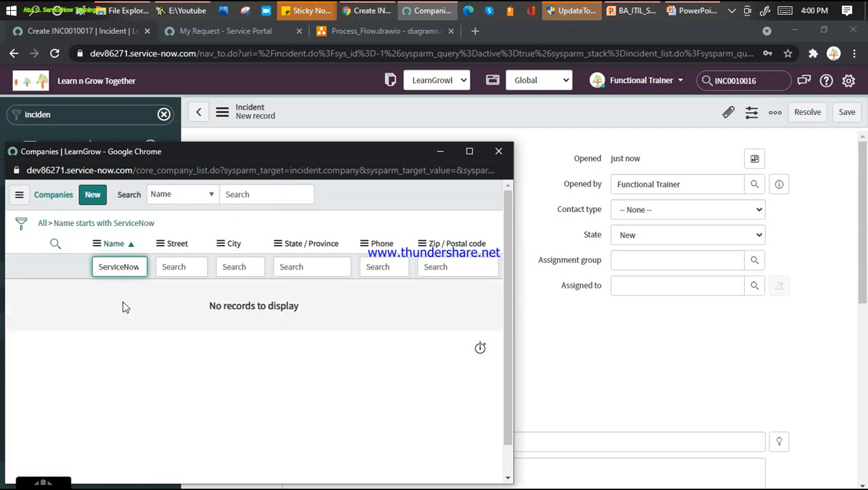
key(ctrl+a)
key(BackSpace)
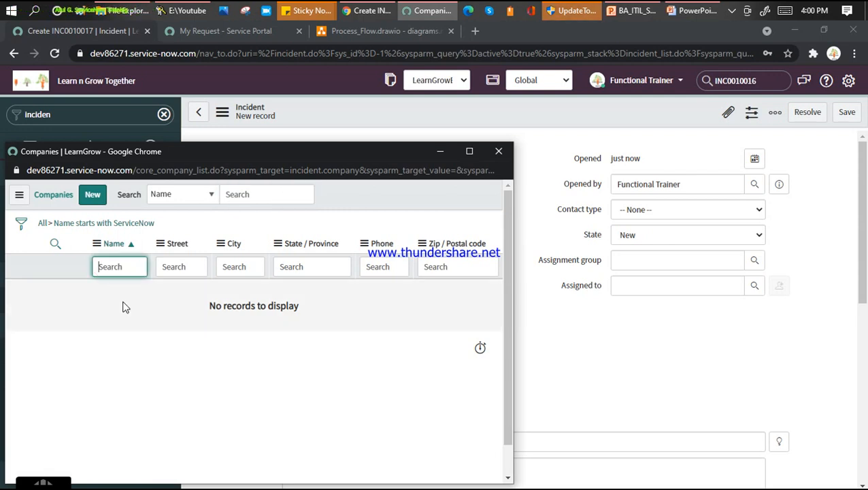
click(43, 224)
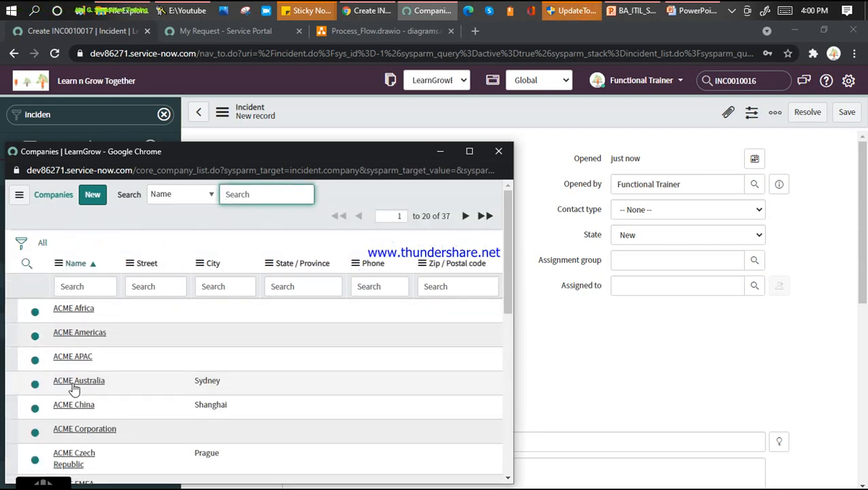
click(76, 381)
List the available users with the "**" wildcard, choose one as the incident's caller, and check the location field
click(305, 209)
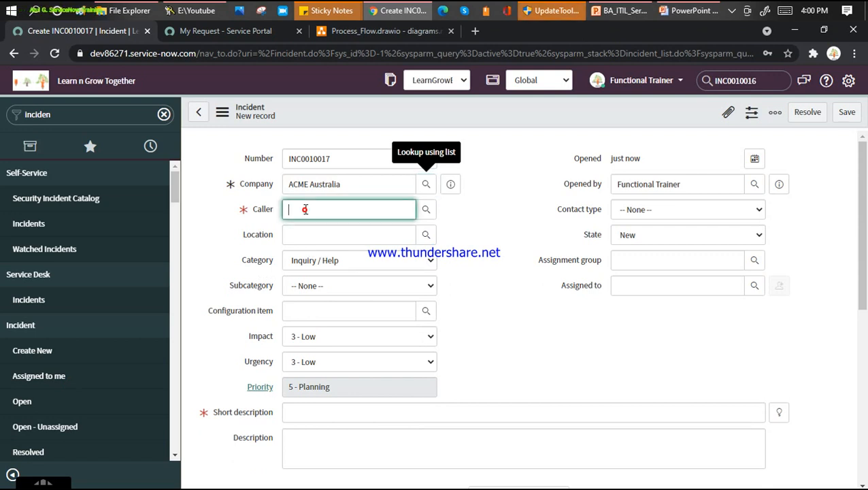
text(Abel)
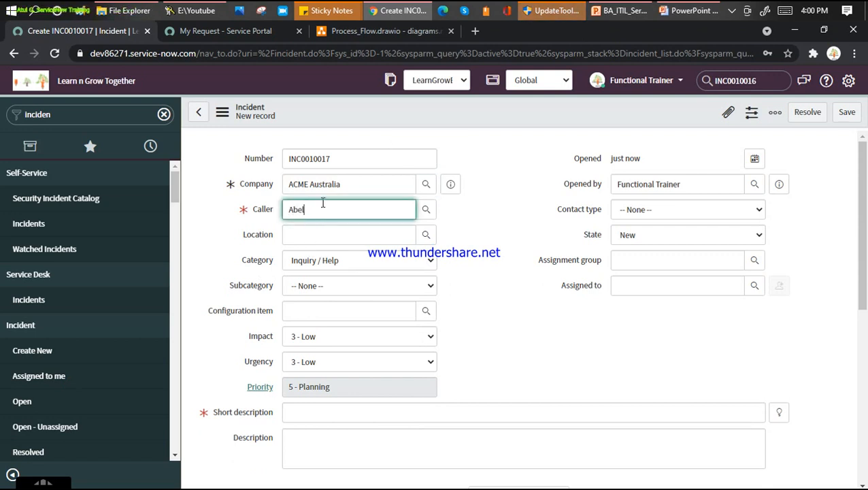
double_click(323, 210)
text(**)
click(315, 271)
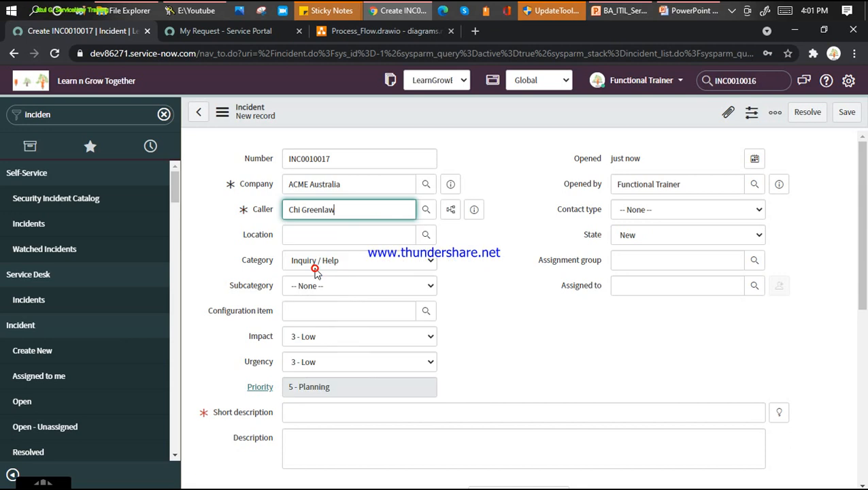
click(313, 233)
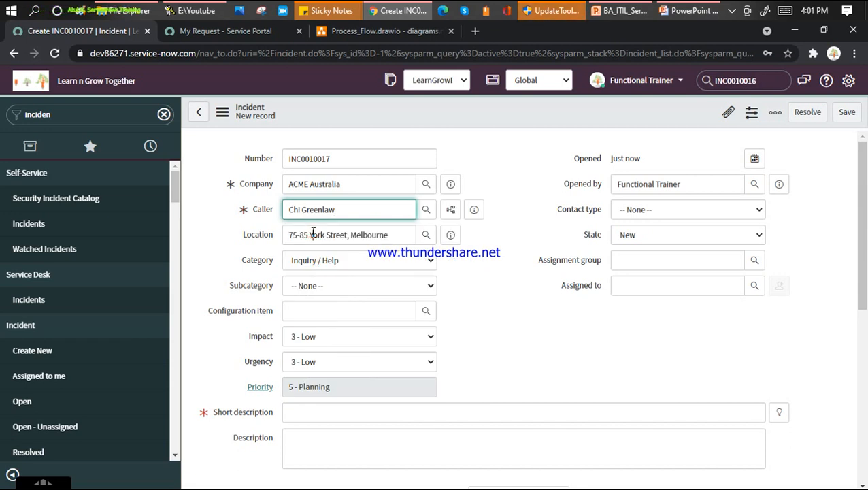
click(350, 234)
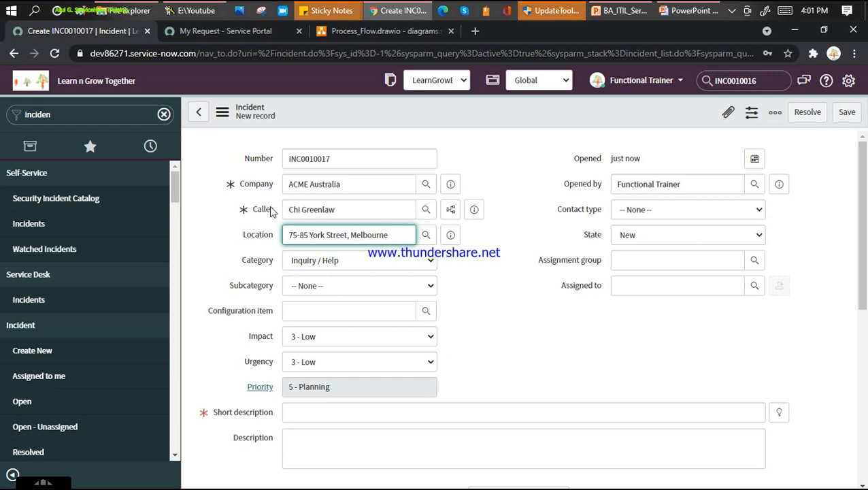
Set the incident's category to Hardware and its subcategory to Keyboard
click(323, 262)
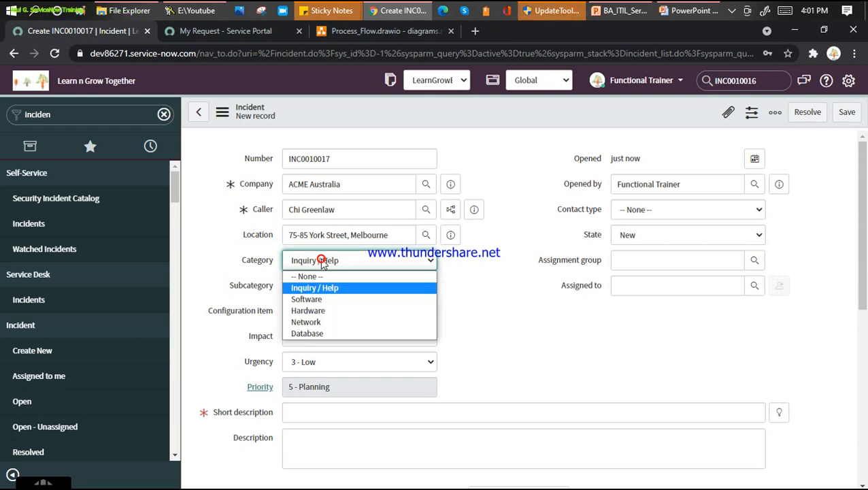
click(315, 309)
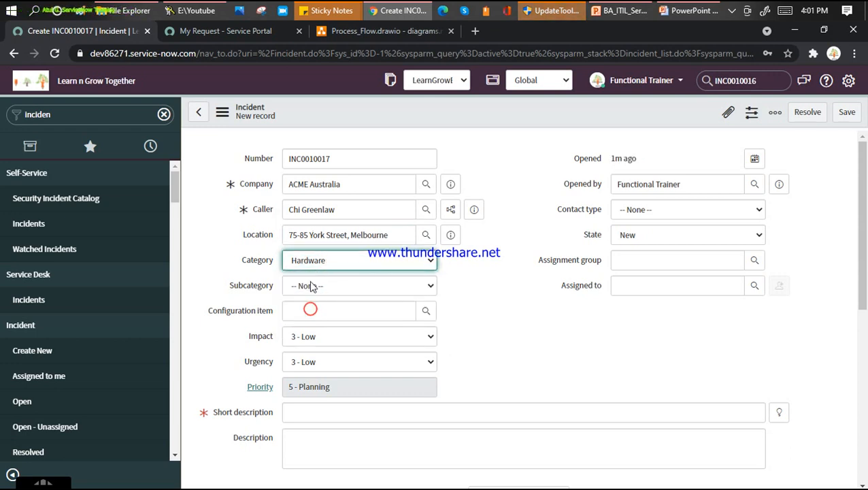
click(319, 288)
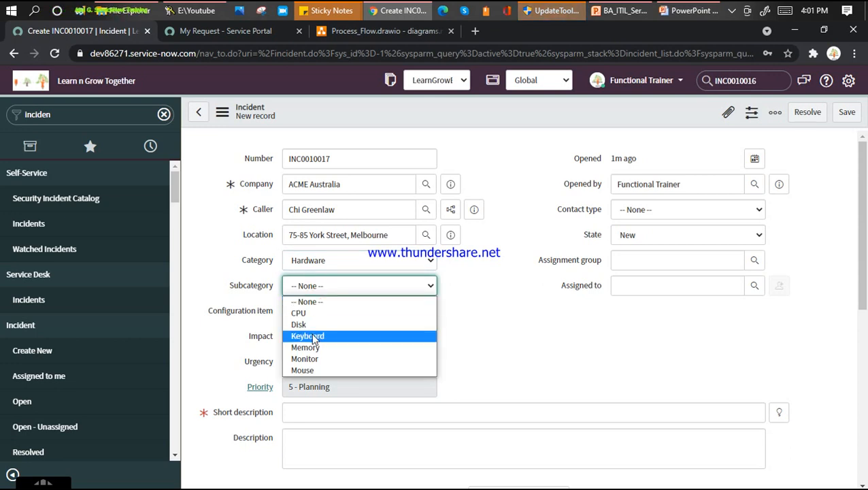
click(312, 334)
List configuration items with the "**" wildcard and select the first MacBook Air 13" computer as the incident's configuration item
click(311, 314)
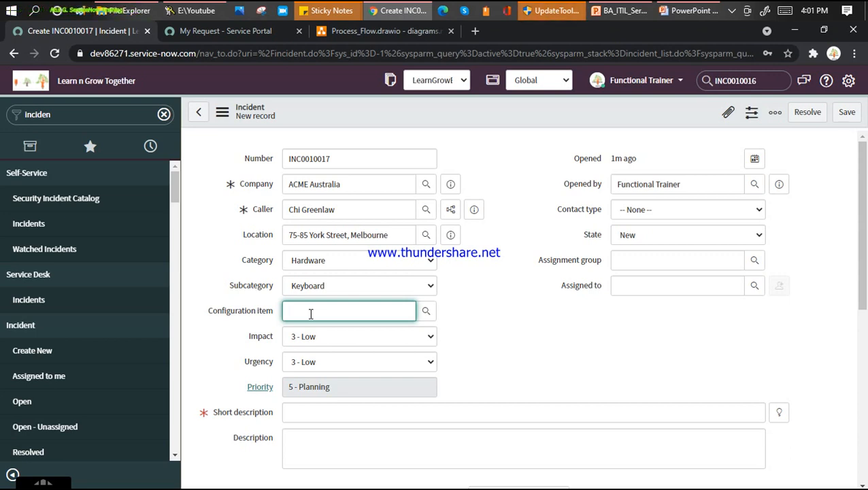
text(*)
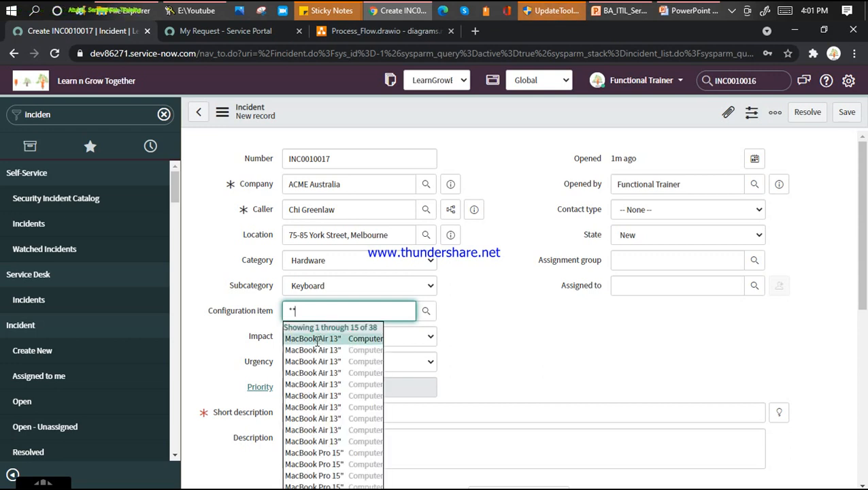
click(317, 339)
Set the new incident's urgency to 1 - High and its impact to 3 - Low
scroll(369, 317, down, 2)
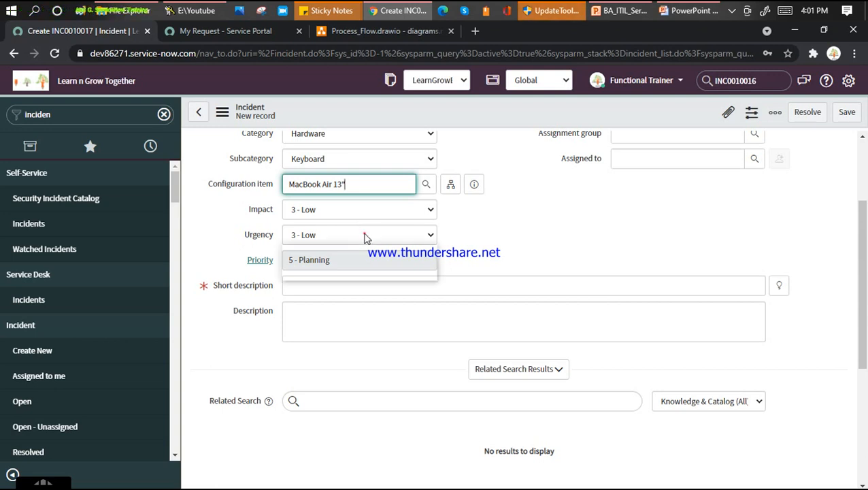
click(364, 236)
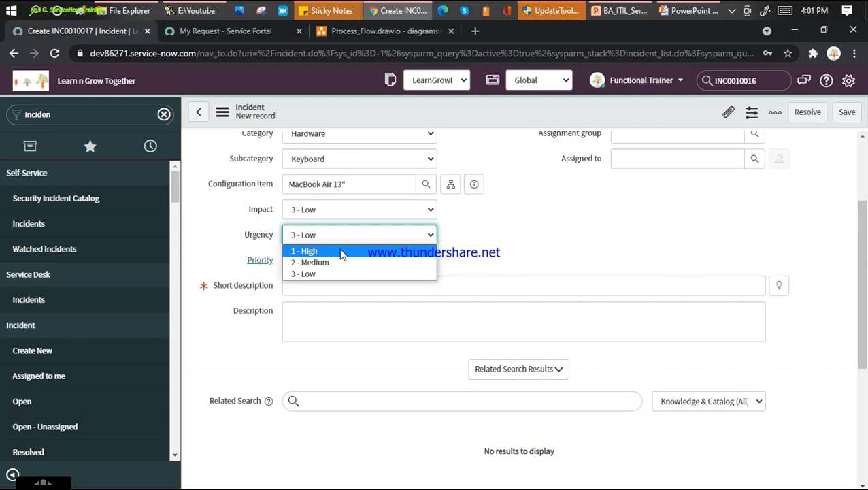
click(343, 252)
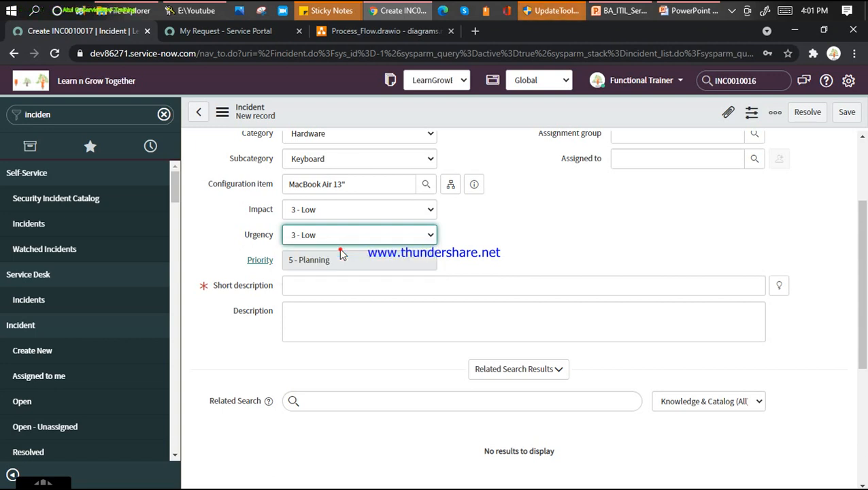
click(336, 209)
click(332, 249)
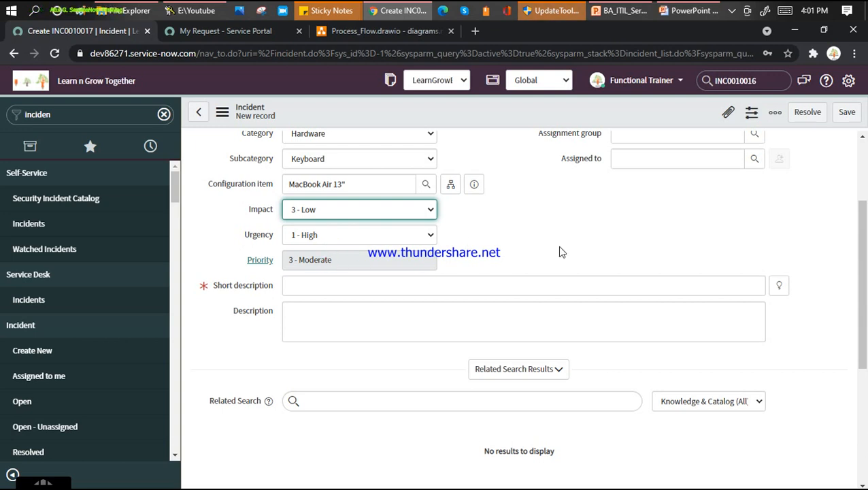
Set the new incident's contact type to Phone
scroll(555, 255, up, 3)
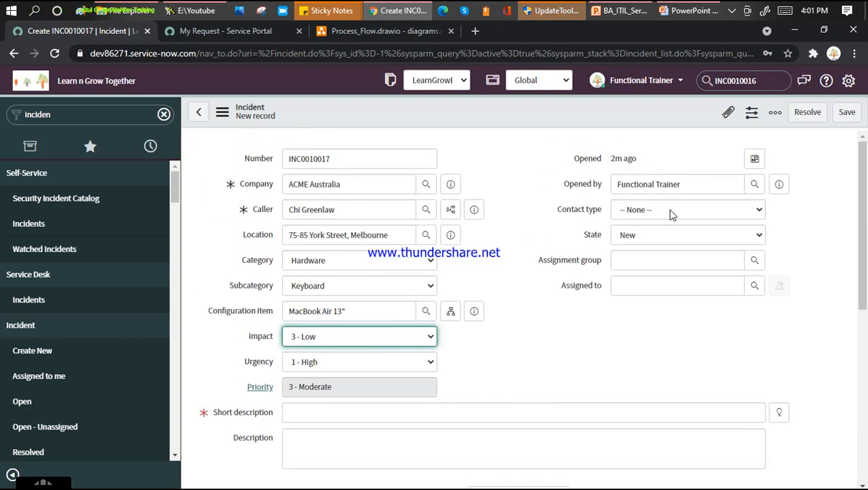
click(672, 211)
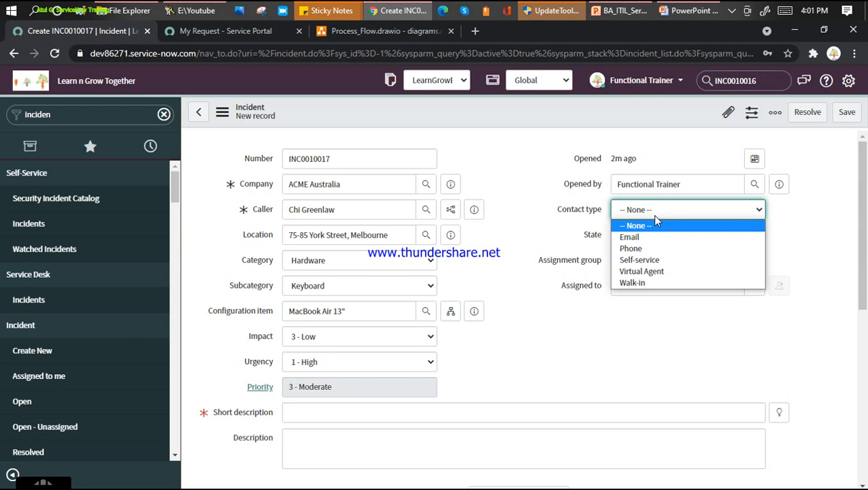
click(643, 249)
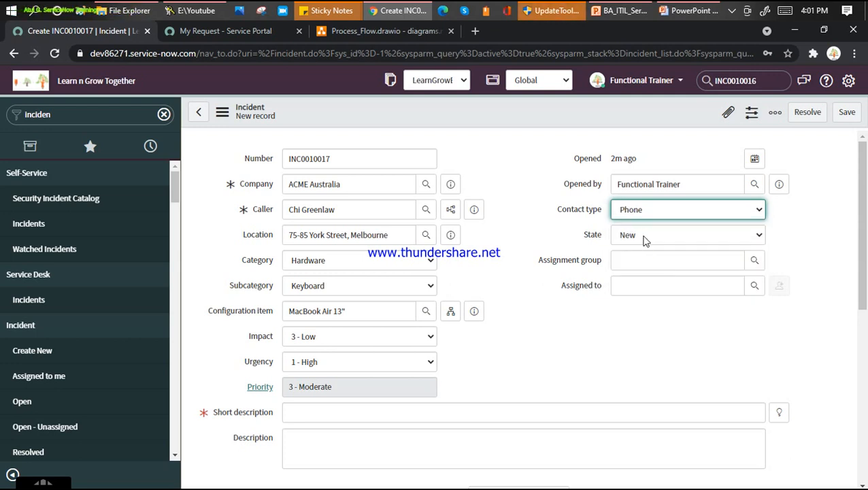
Enter "Laptop Issue Memory Lack" as the incident's short description and copy the same text into its description
scroll(506, 233, down, 3)
click(298, 220)
text(Laptop Issue)
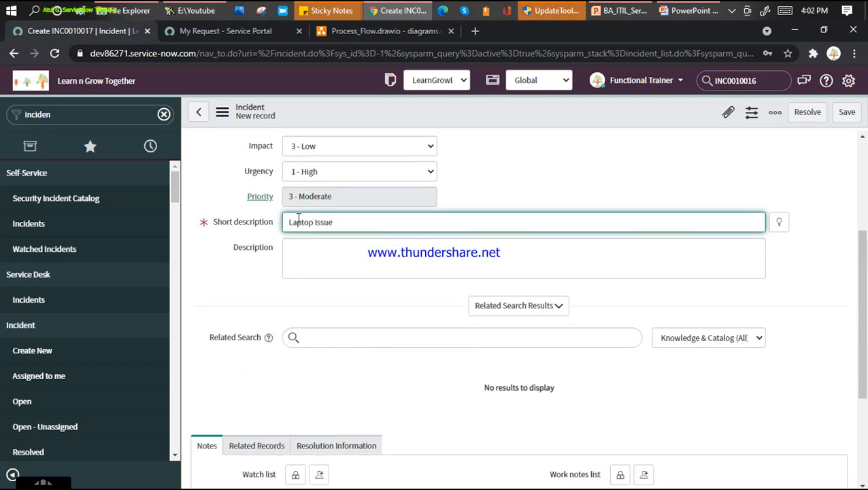
text( Memo)
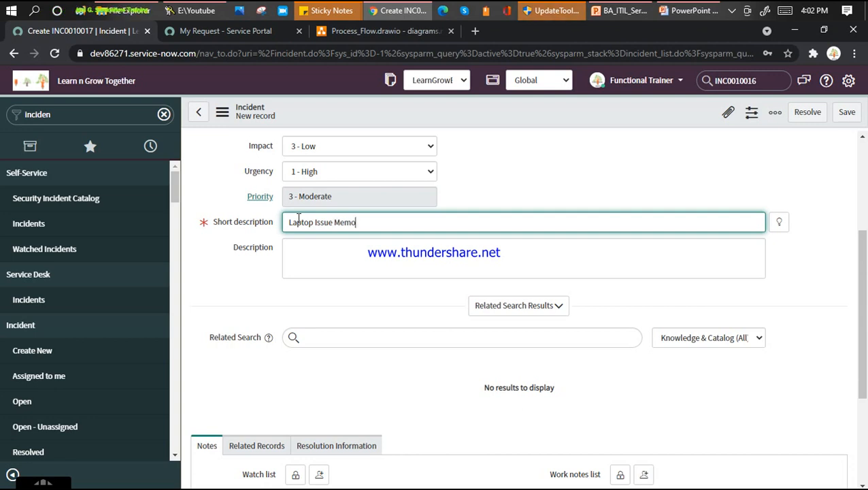
text(ry Lack)
drag(410, 219, 236, 226)
key(ctrl+c)
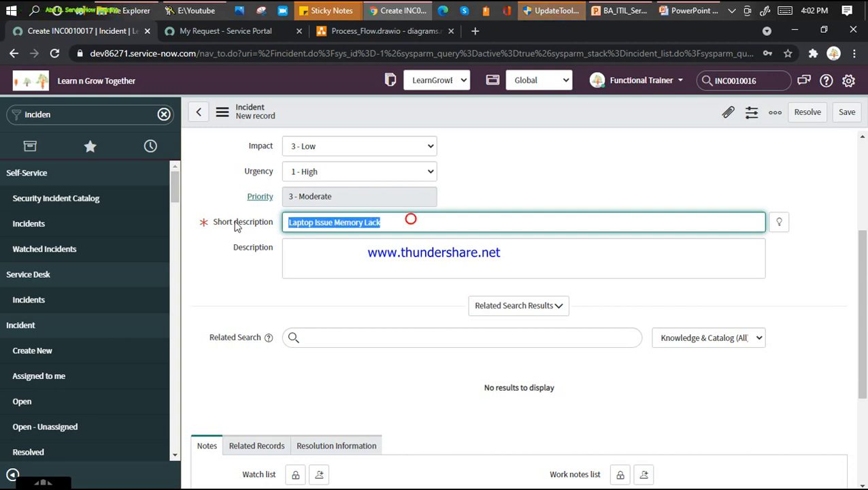
click(321, 253)
key(ctrl+v)
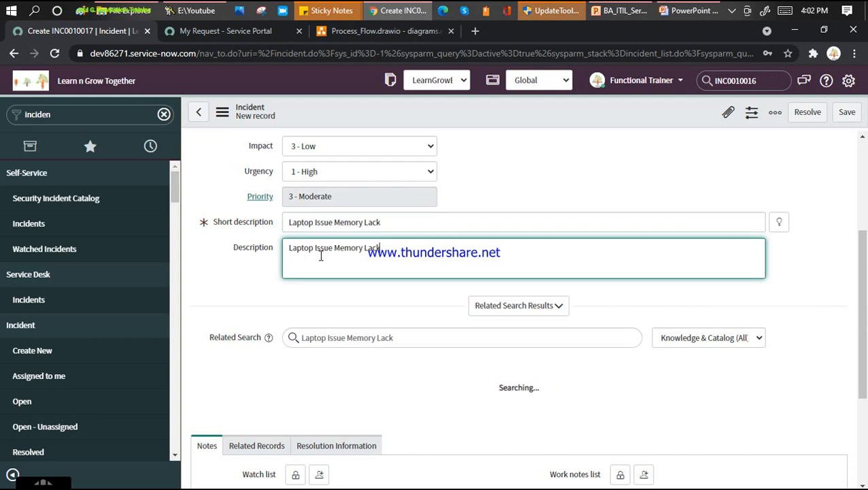
Save the new incident while staying on its form, and check the saved record's number and fields
right_click(446, 109)
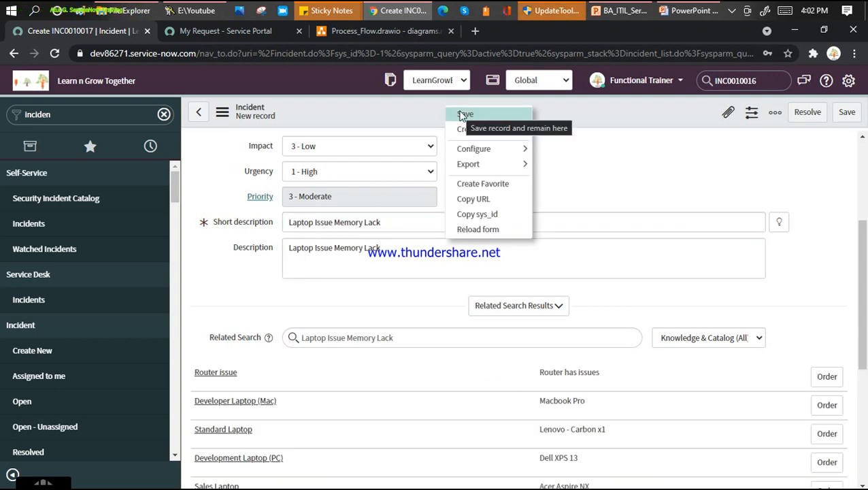
click(461, 114)
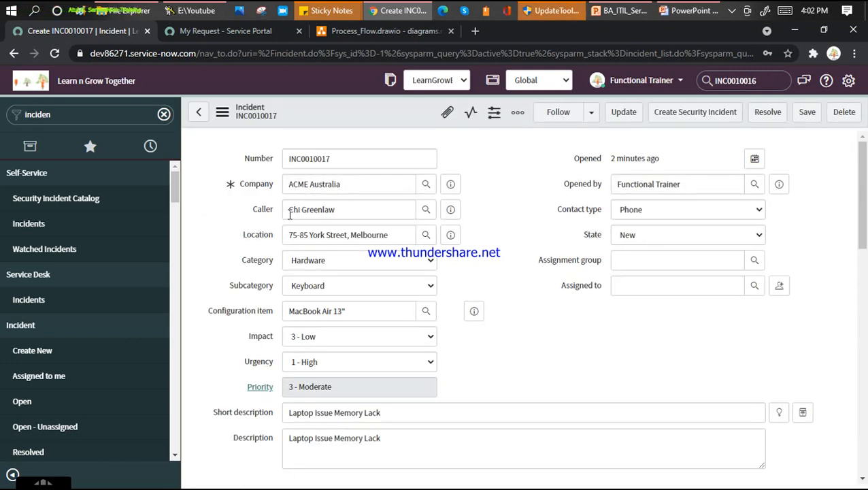
double_click(289, 161)
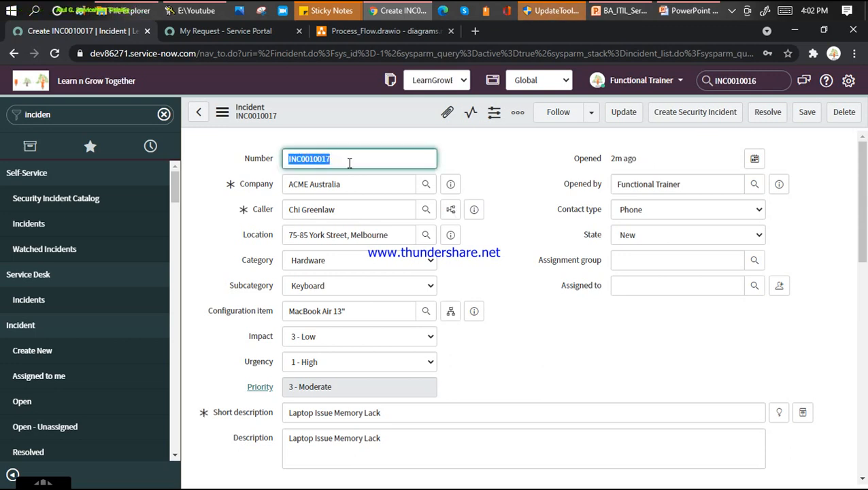
click(514, 179)
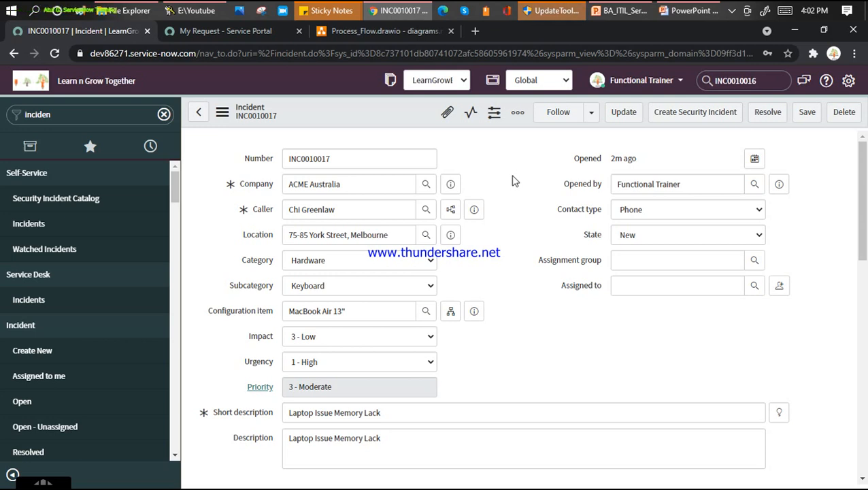
scroll(513, 180, down, 2)
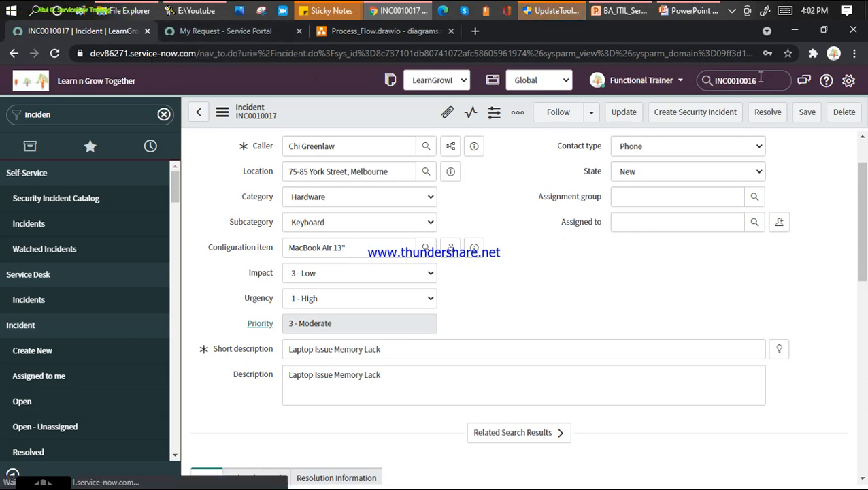
Open incident INC0010016 through the global search, compare it with its portal request, and review its notes and activities
key(Return)
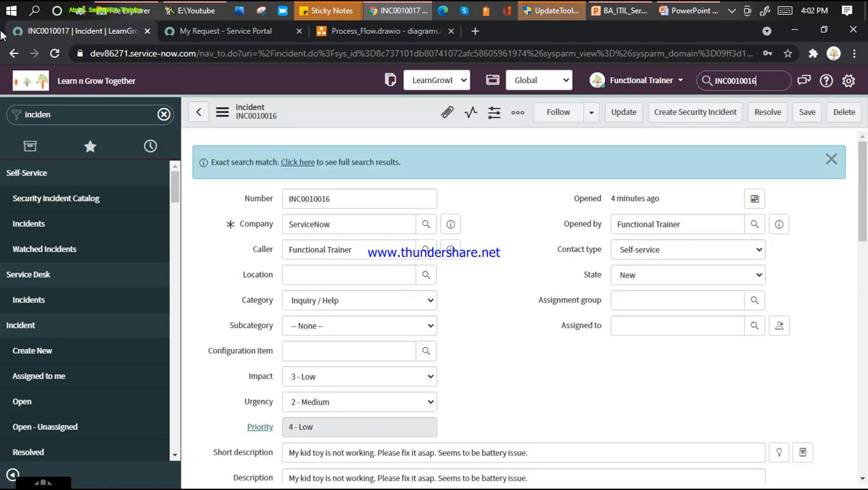
click(232, 34)
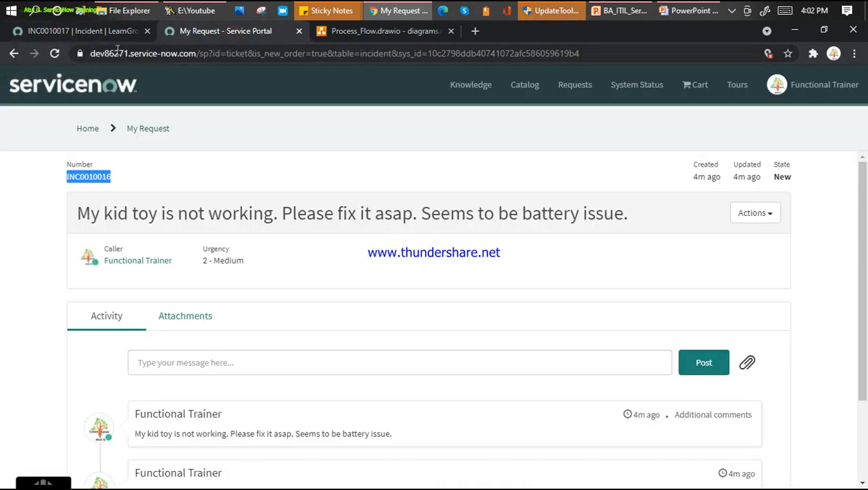
click(87, 32)
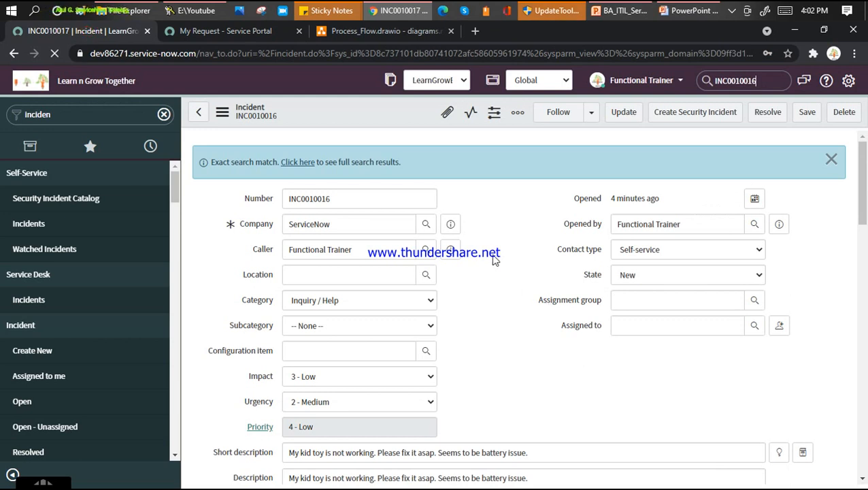
scroll(500, 238, down, 6)
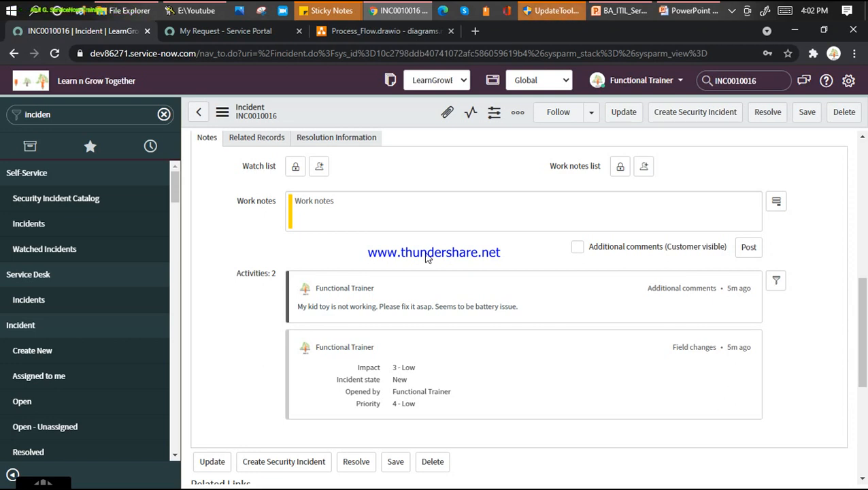
scroll(565, 236, up, 3)
scroll(564, 237, up, 2)
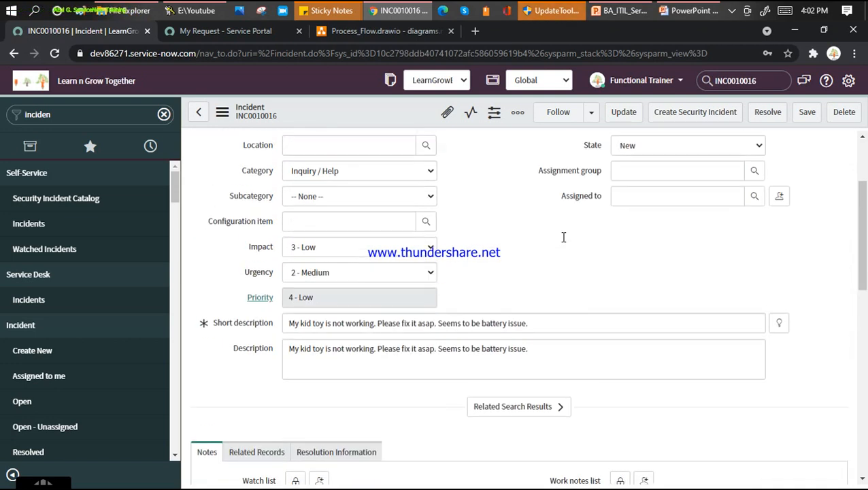
Assign incident INC0010016 to the Batch_3 group and one of its members, and save the record
click(623, 173)
text(Batch)
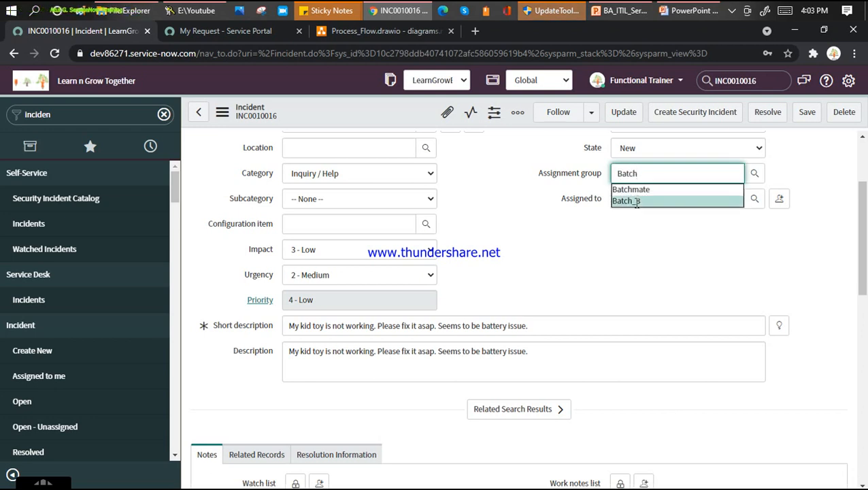
click(637, 201)
click(635, 197)
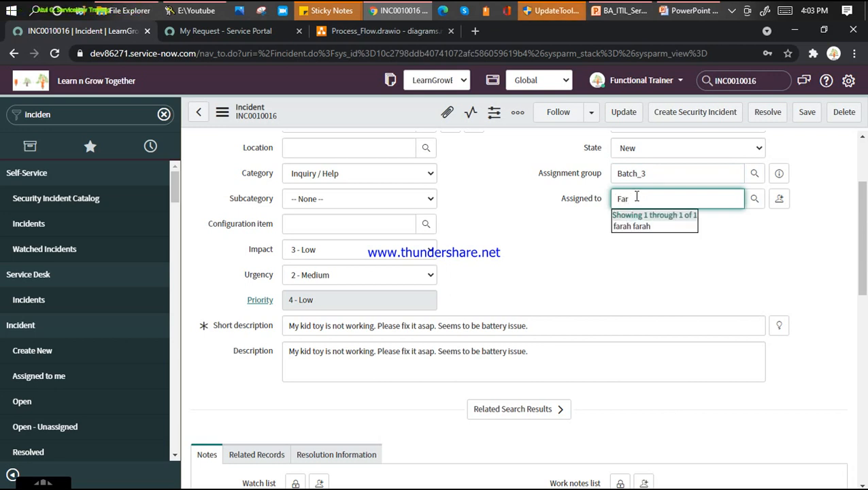
click(639, 226)
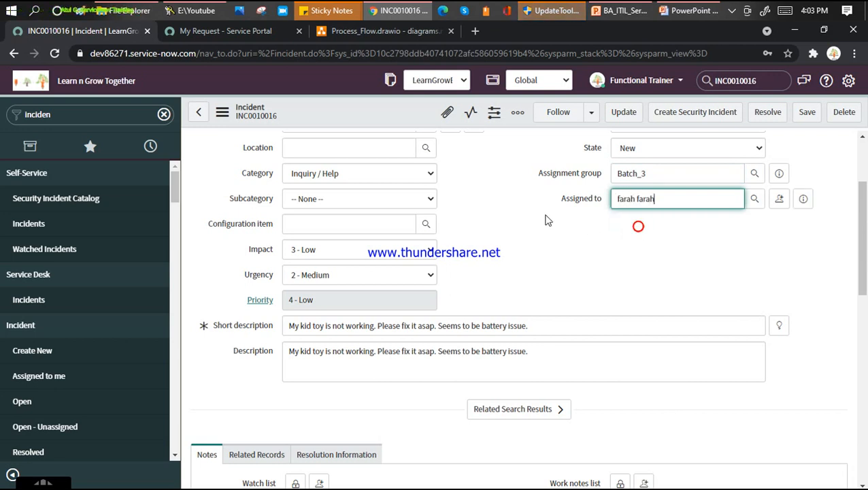
right_click(404, 113)
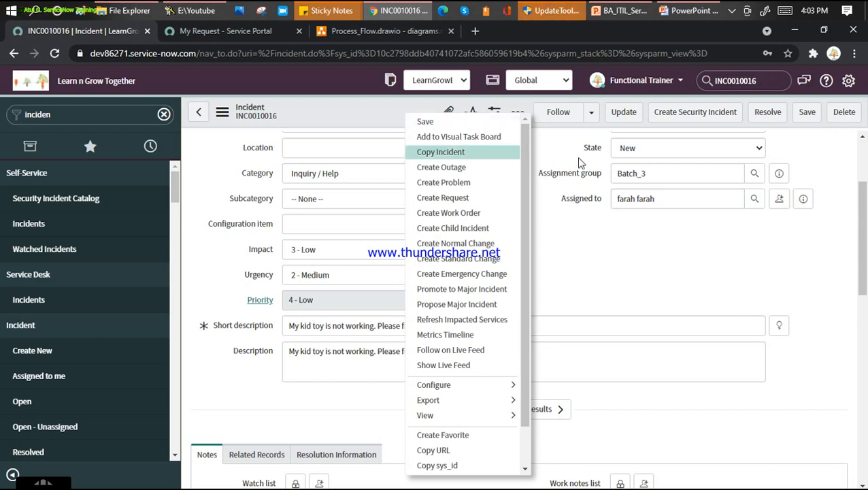
click(439, 122)
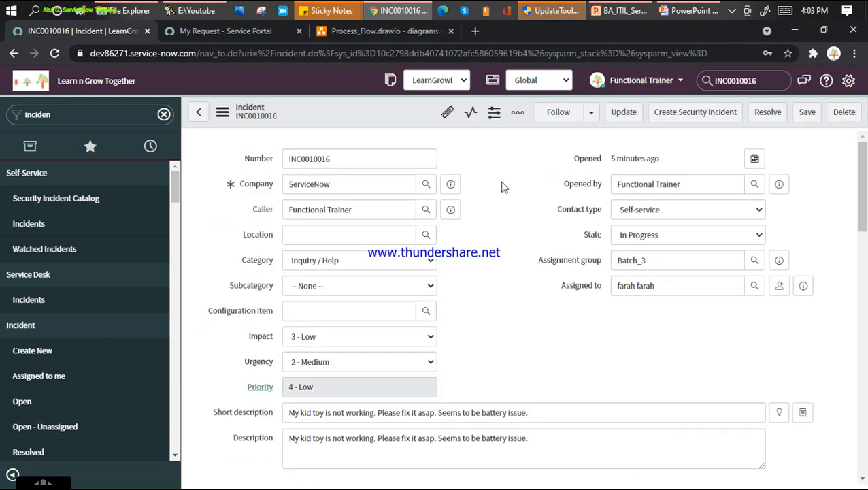
Expand the related search results for the incident's short description and look through the suggested knowledge and catalog items
scroll(504, 187, down, 3)
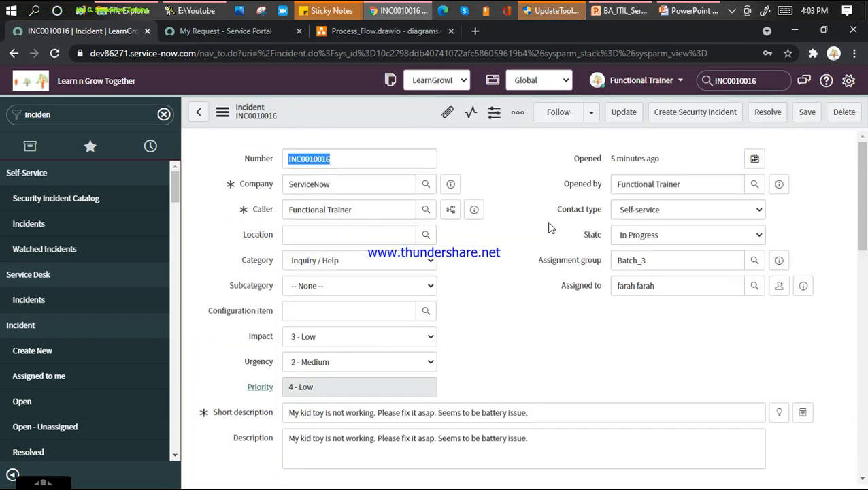
scroll(568, 386, down, 3)
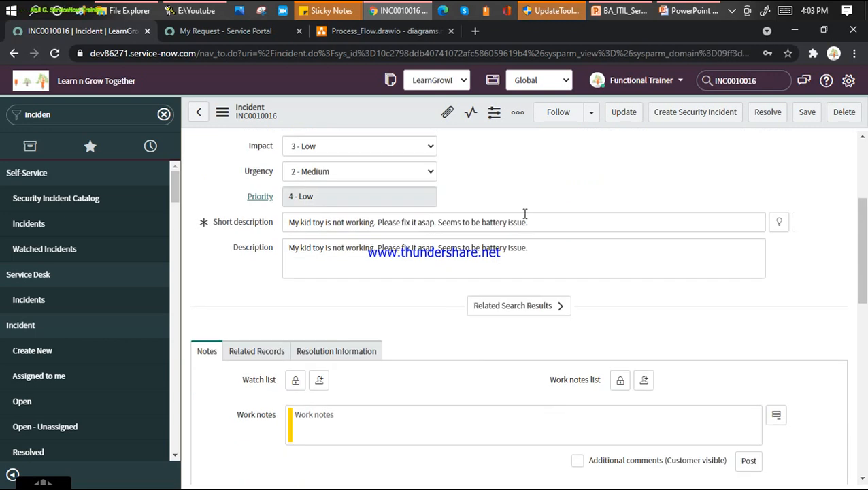
click(540, 224)
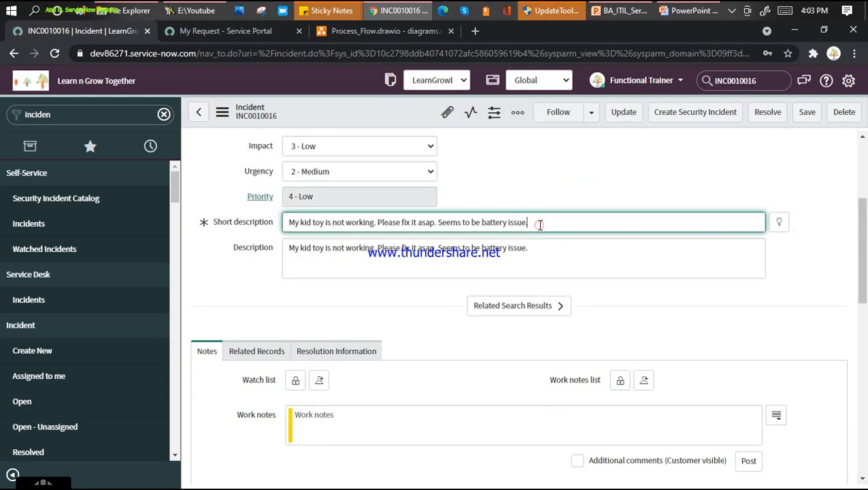
click(538, 307)
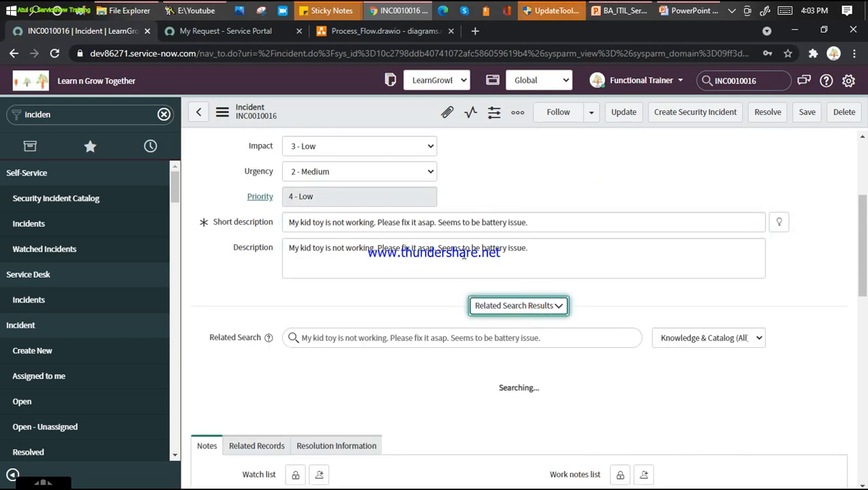
scroll(299, 272, down, 2)
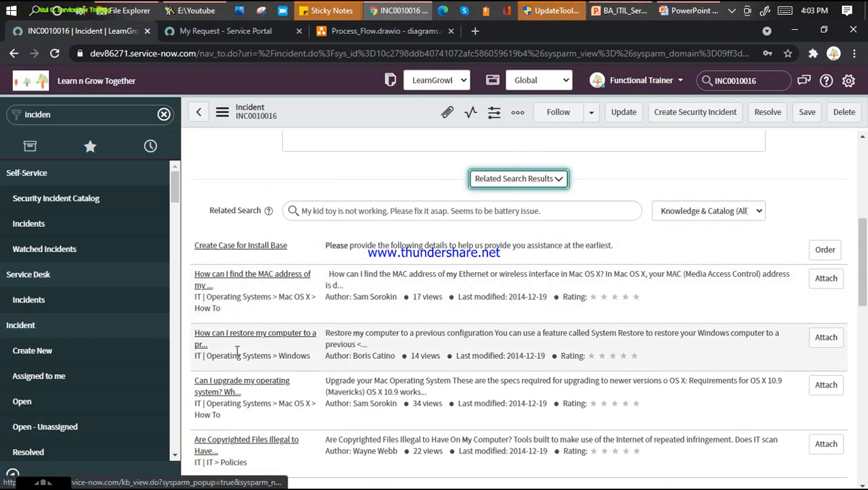
scroll(279, 333, down, 2)
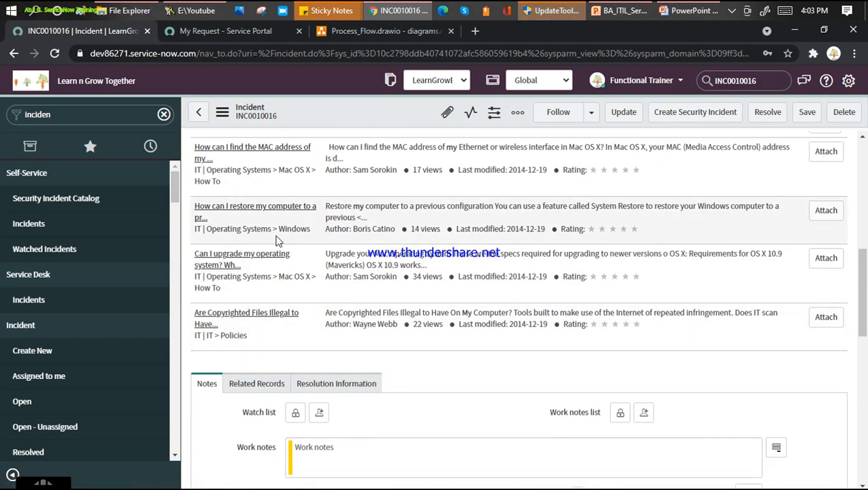
Open the suggested article "How can I find the MAC address of my Ethernet or wireless interface?" and highlight its title and number
scroll(267, 224, up, 1)
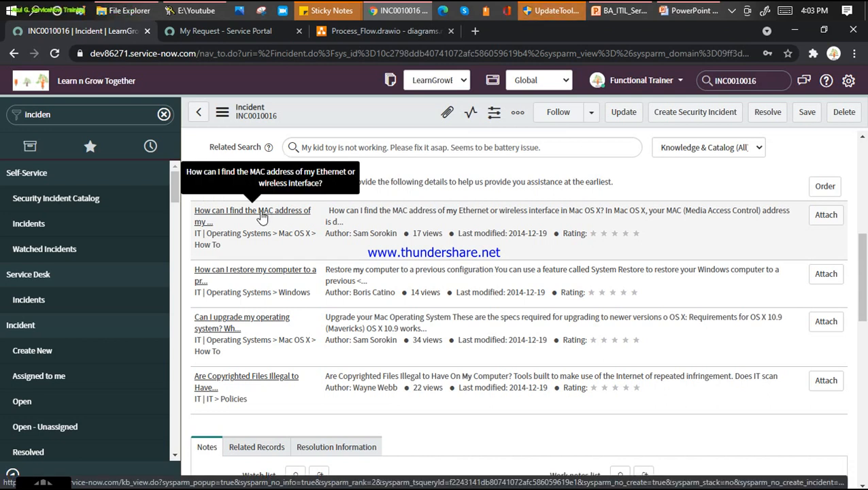
click(262, 217)
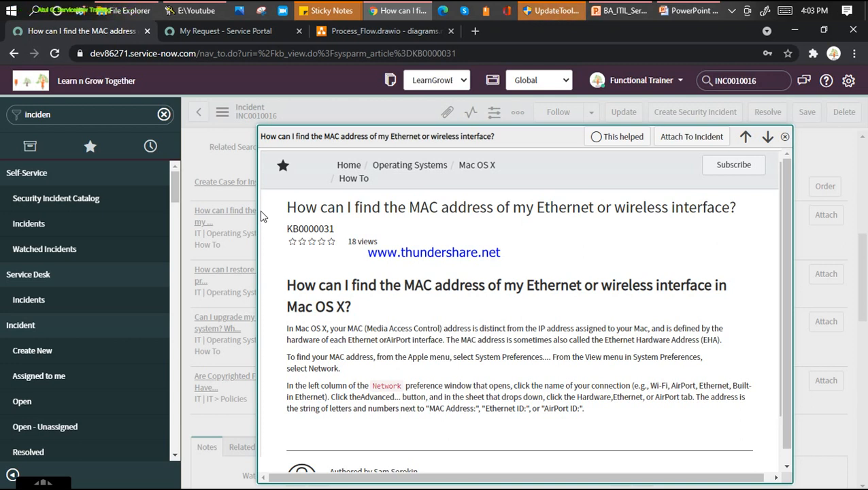
drag(287, 208, 390, 229)
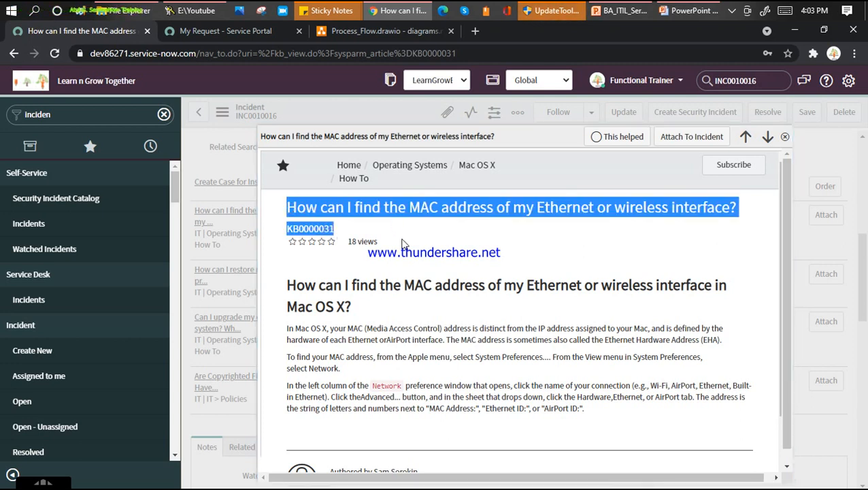
Mark the MAC address knowledge article KB0000031 as helpful and attach it to the incident
scroll(402, 245, down, 3)
scroll(404, 240, up, 3)
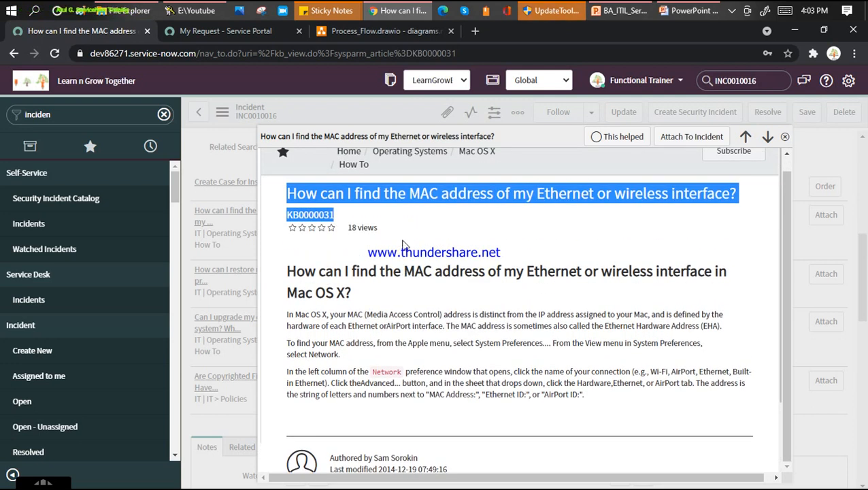
click(599, 137)
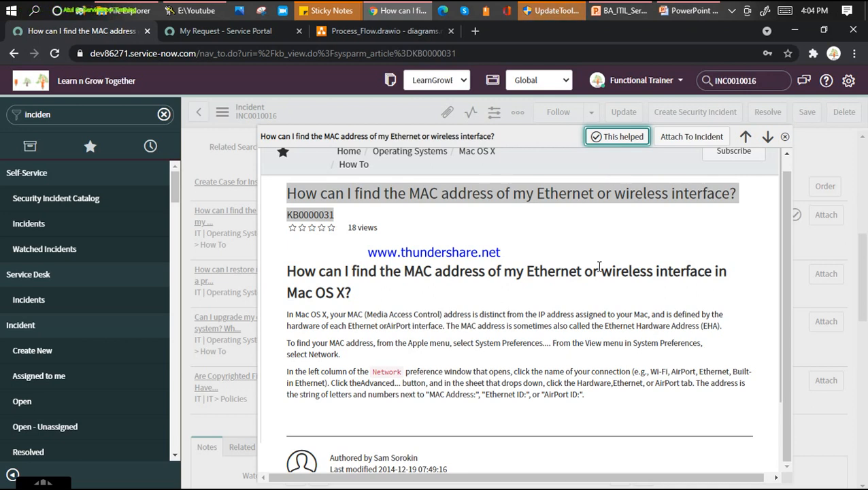
scroll(571, 245, up, 1)
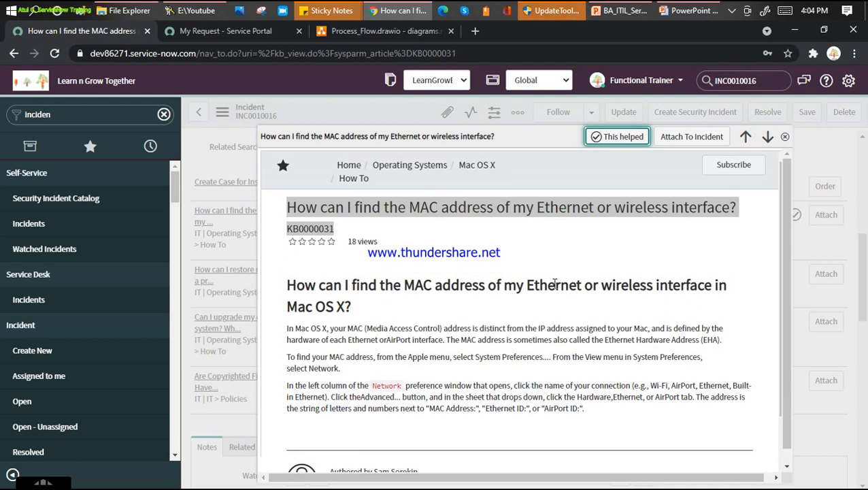
click(691, 136)
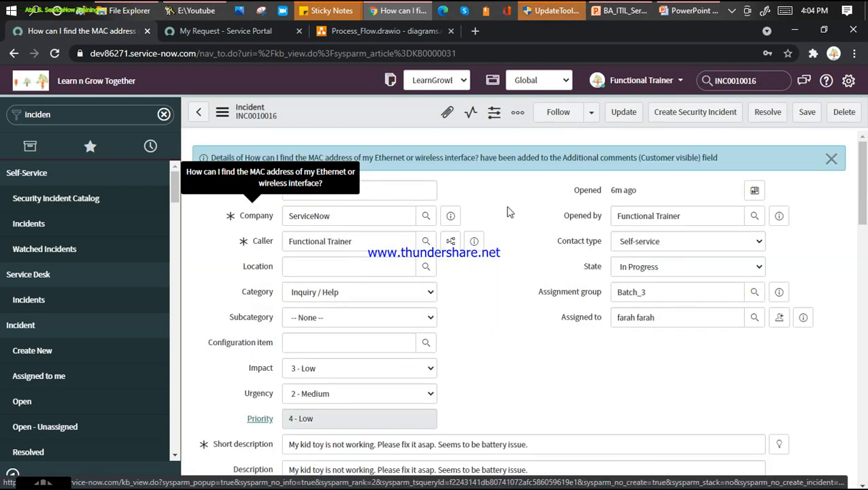
Highlight the article link in the customer-visible additional comments and save the incident
scroll(507, 213, down, 10)
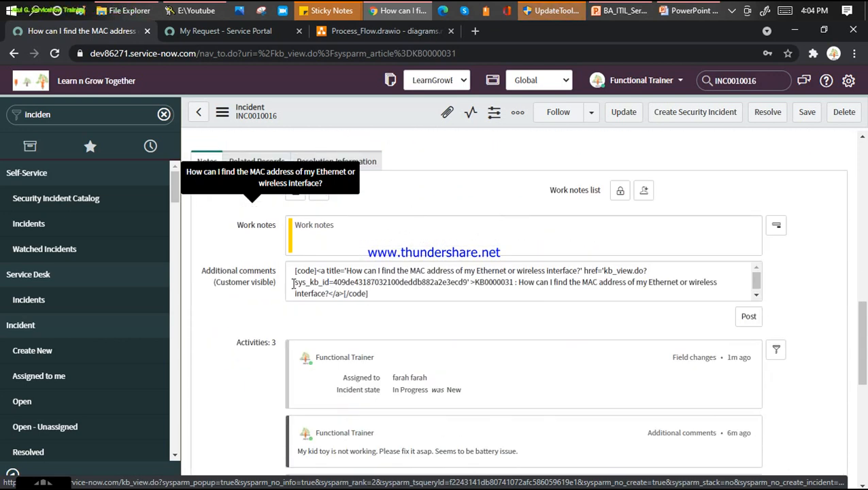
drag(203, 273, 277, 272)
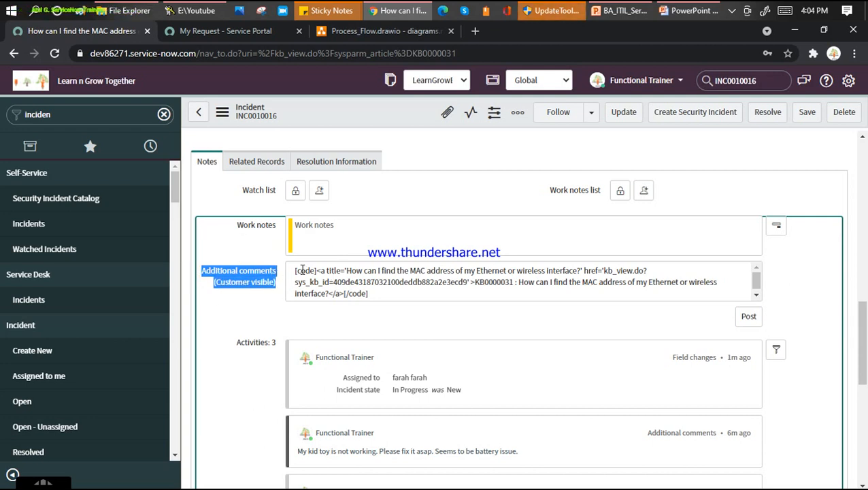
drag(296, 270, 650, 282)
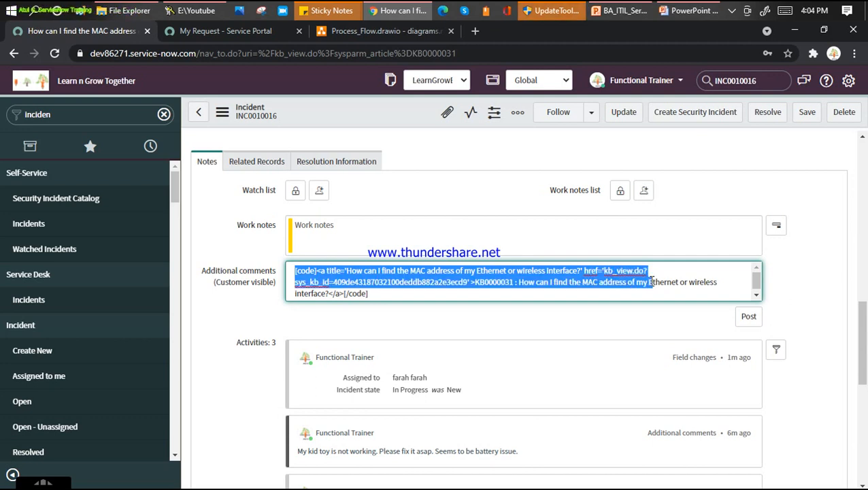
right_click(385, 110)
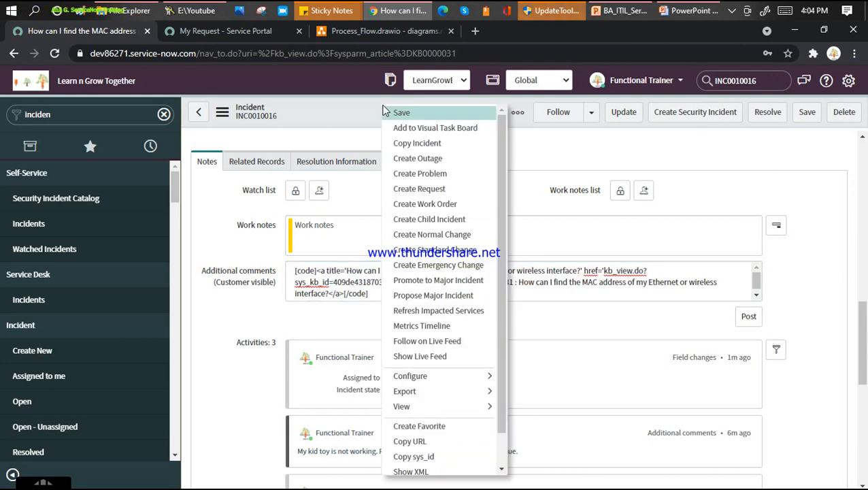
click(400, 112)
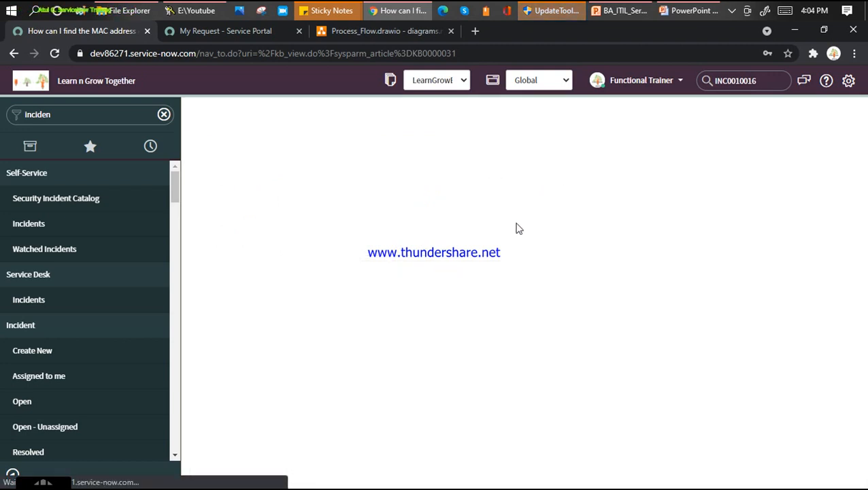
scroll(516, 279, down, 4)
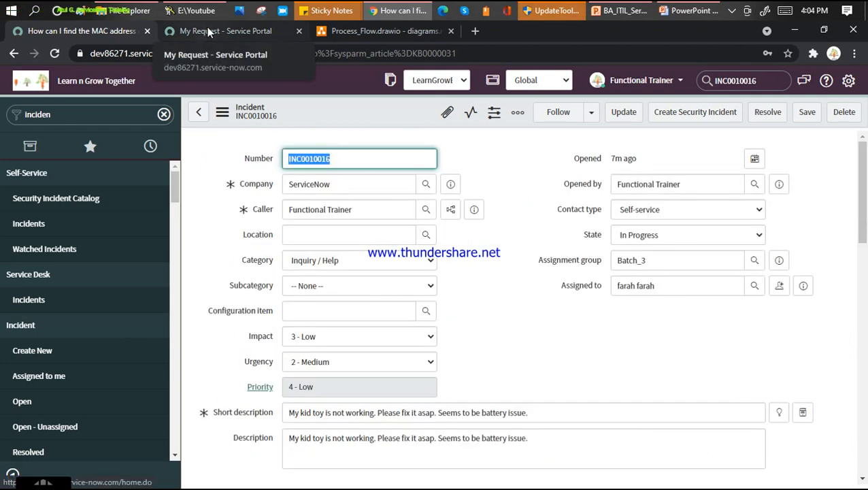
Check the activity stream of the incident's Service Portal request for the shared knowledge article
click(209, 32)
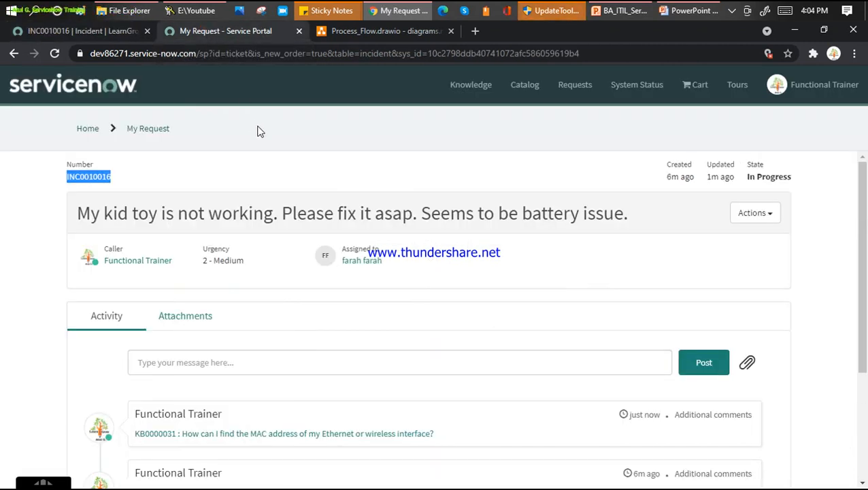
scroll(310, 246, down, 3)
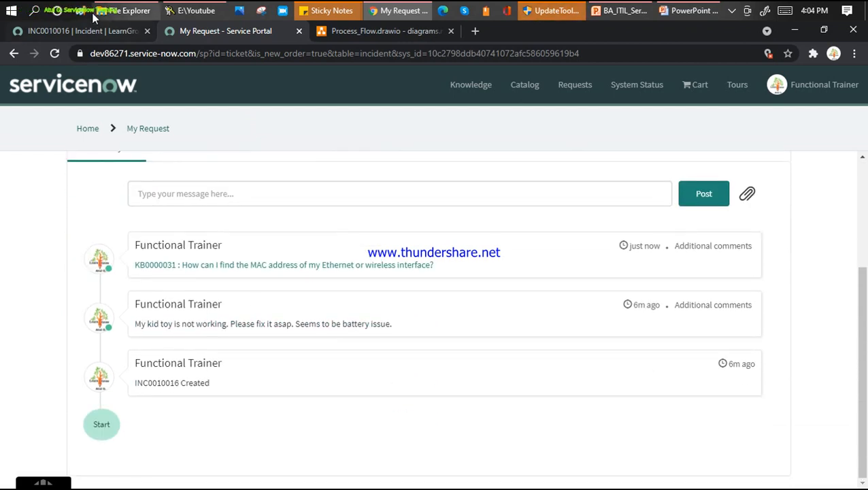
click(88, 31)
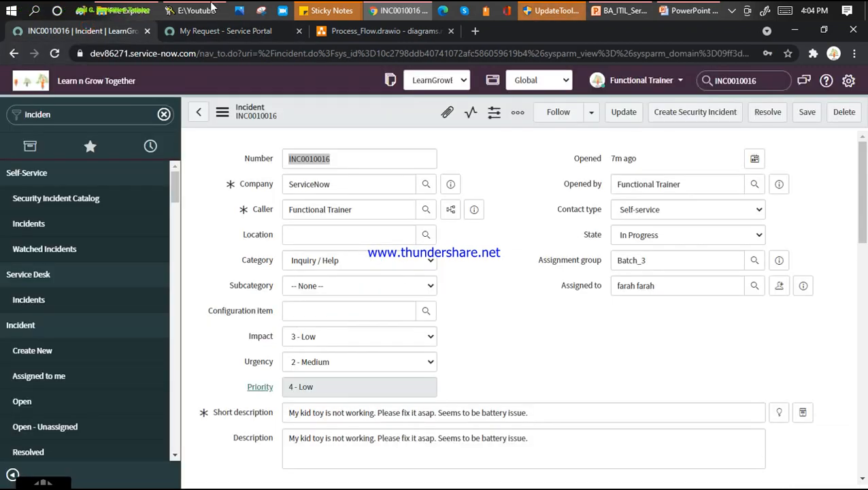
click(238, 31)
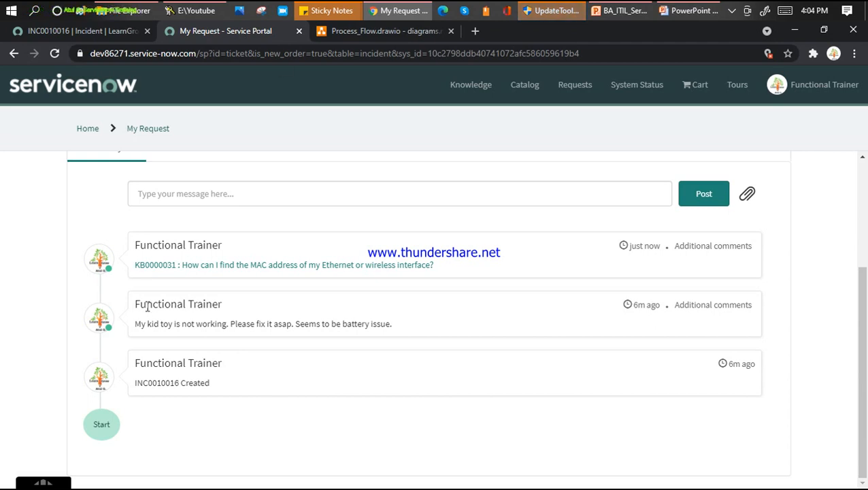
Post the message "Thanks for KB.. Let me chk" on the portal request
click(300, 194)
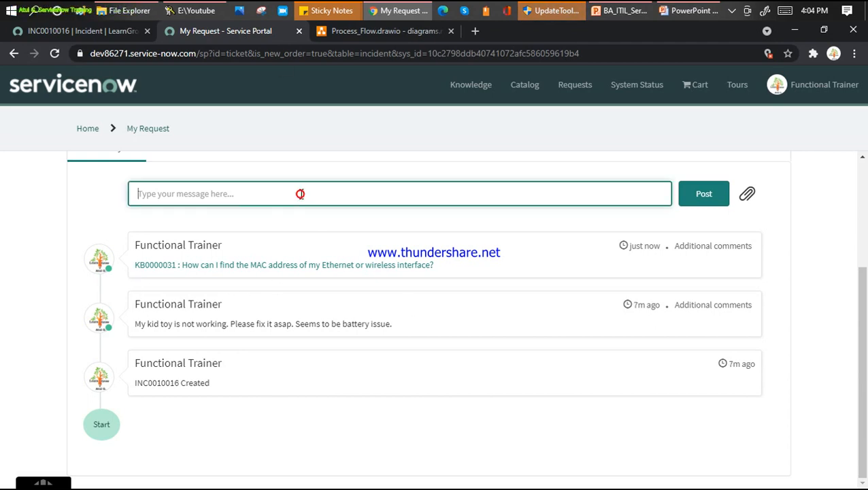
text(Thanks fot)
key(BackSpace)
key(BackSpace)
text(r KB.. Let e)
key(BackSpace)
text(me chk)
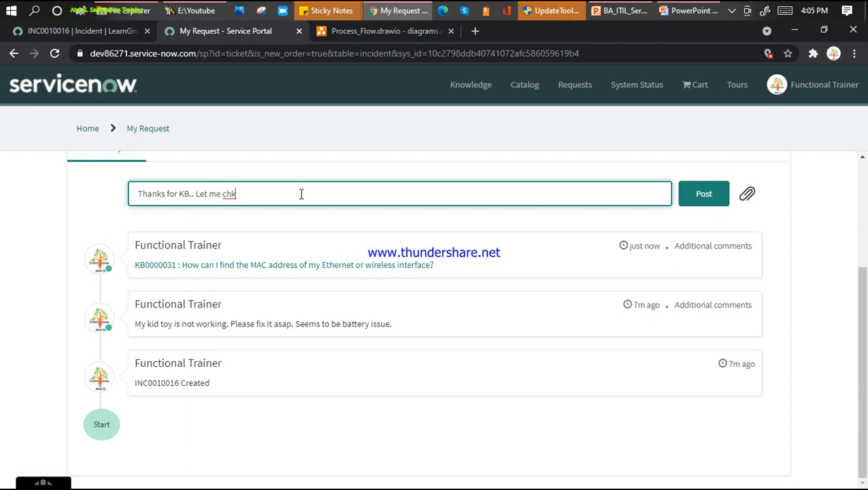
click(713, 197)
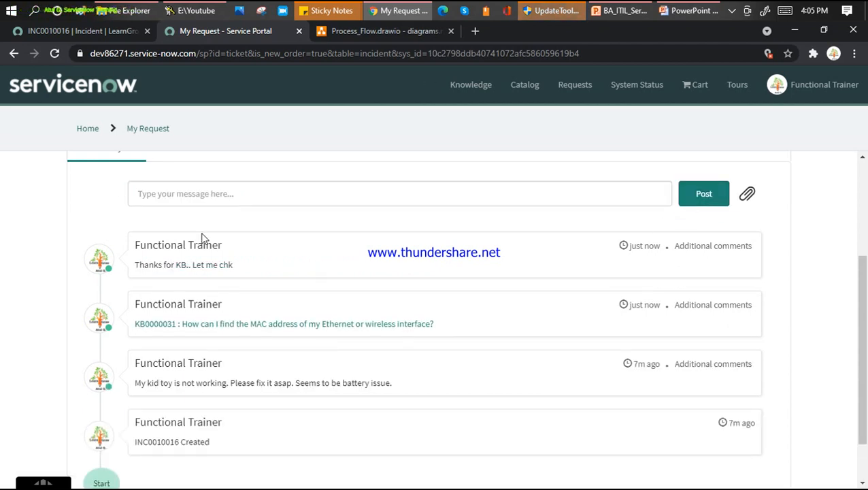
Return to the back-end incident record and review the caller's reply in its activities
click(85, 31)
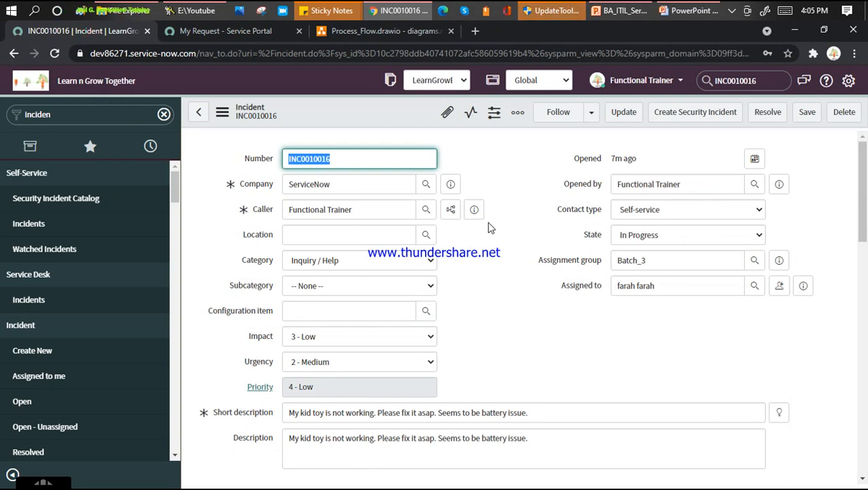
scroll(500, 192, down, 8)
scroll(500, 192, down, 4)
scroll(413, 227, up, 2)
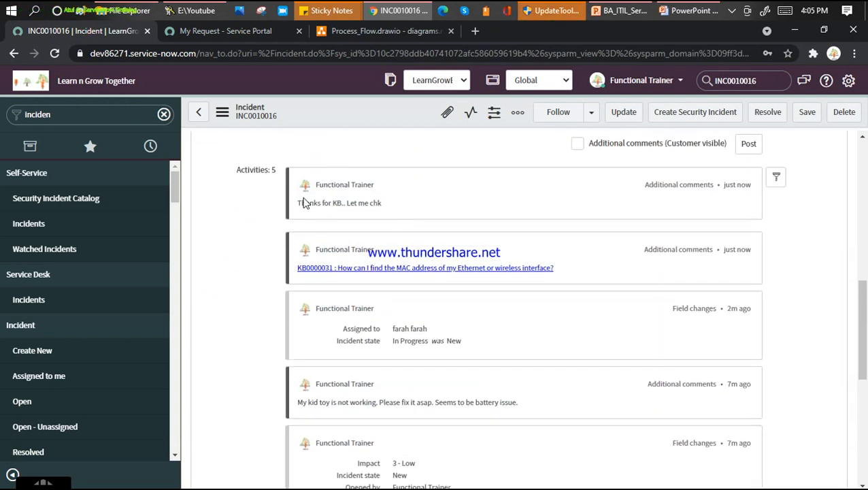
drag(298, 206, 385, 202)
click(384, 203)
triple_click(385, 203)
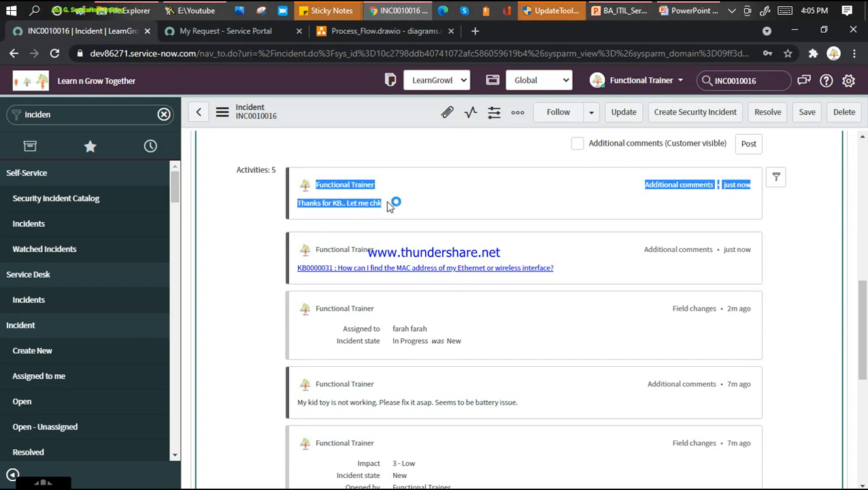
scroll(388, 204, up, 5)
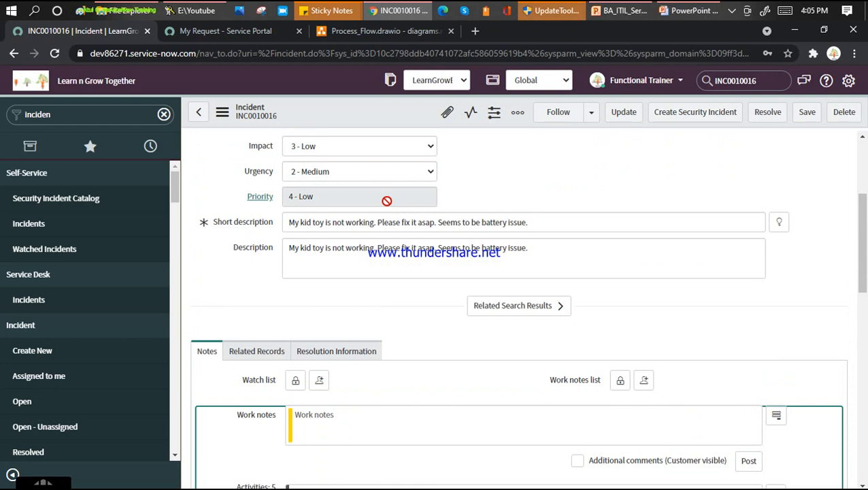
scroll(387, 201, up, 3)
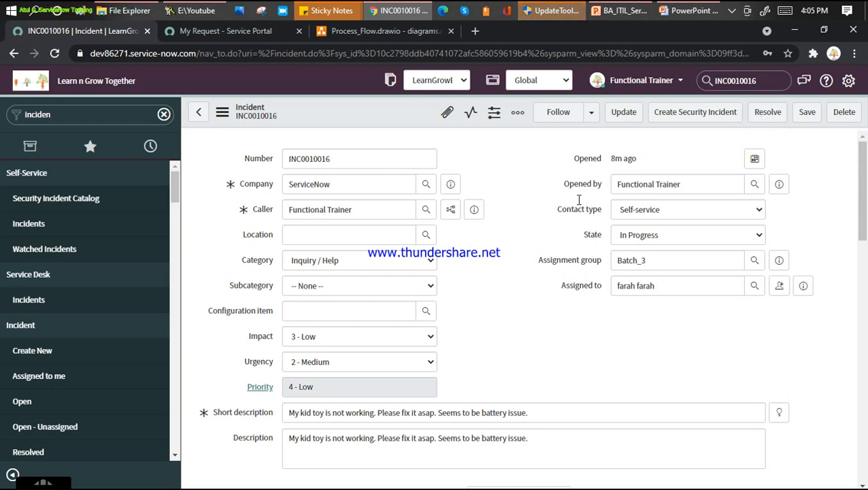
Look through the incident's Task SLAs, Affected CIs, Impacted Services/CIs and Child Incidents related lists
scroll(506, 196, down, 3)
scroll(506, 196, down, 10)
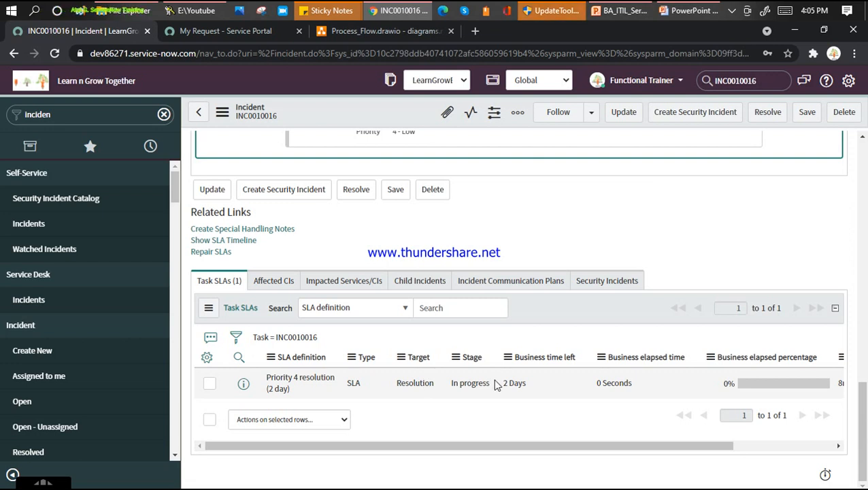
click(268, 283)
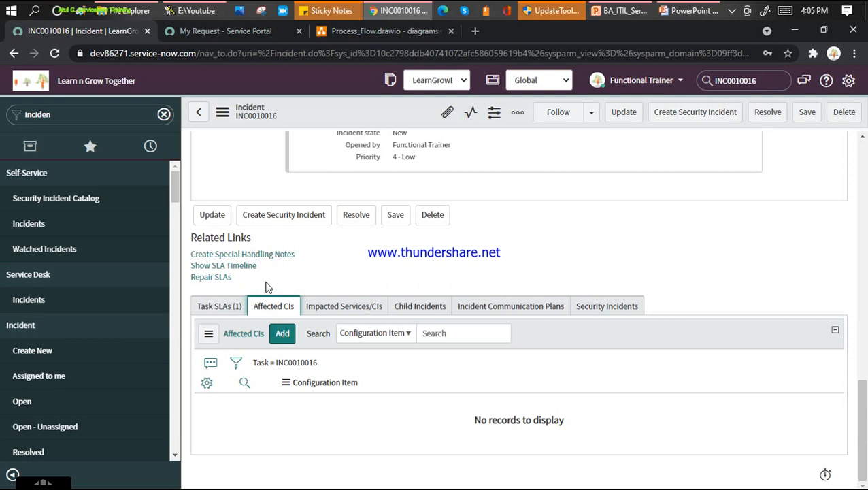
click(361, 310)
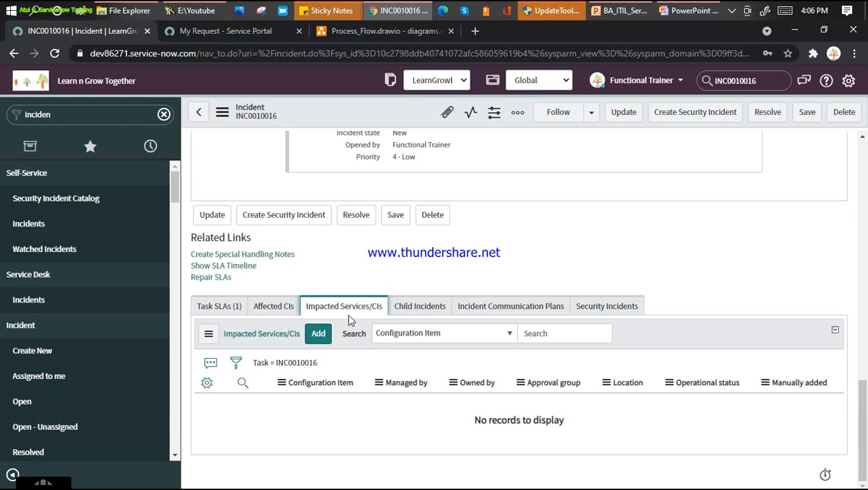
click(427, 307)
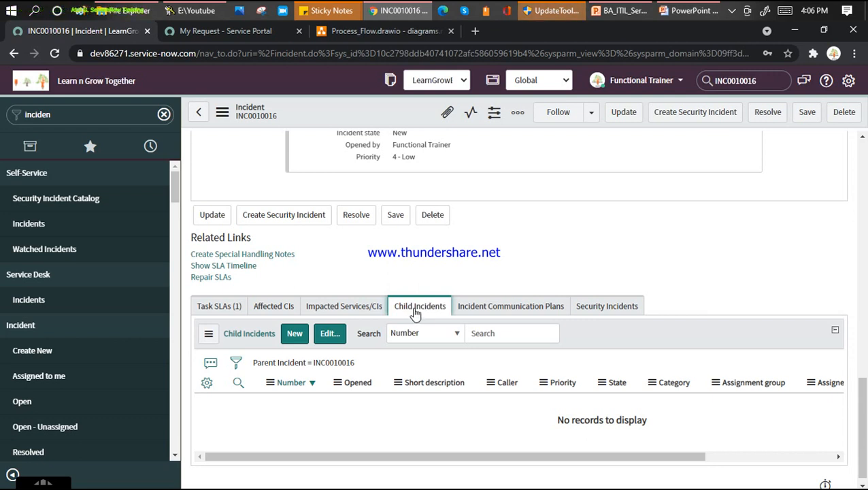
Open the child incidents list for editing and filter the available records to Incident state is In Progress
click(328, 341)
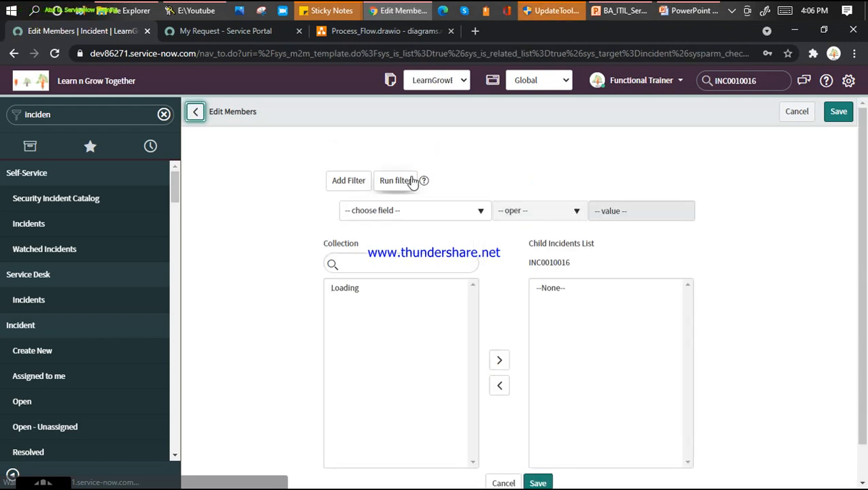
click(430, 217)
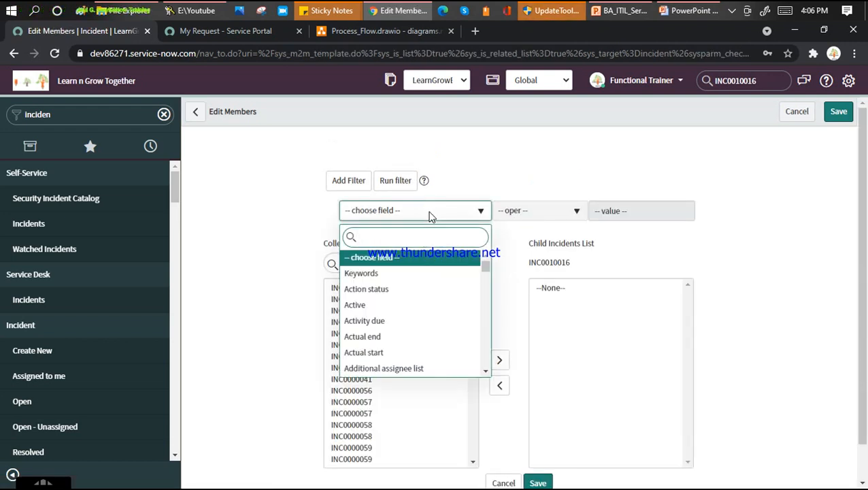
text(state)
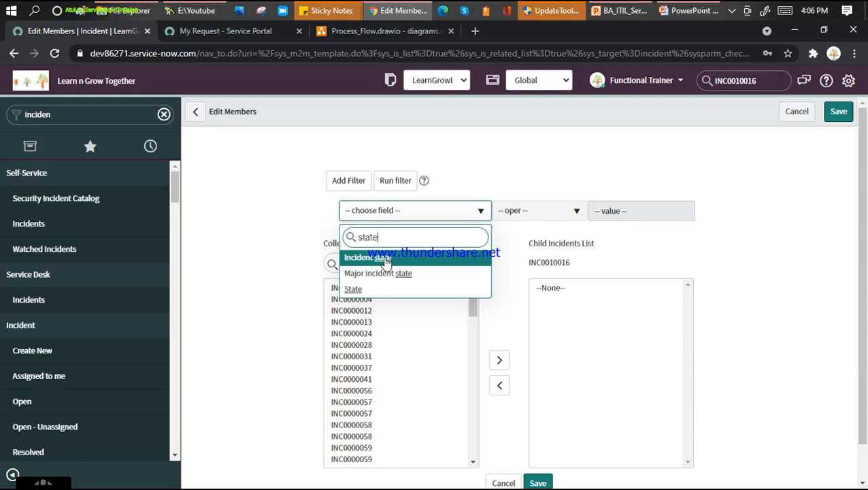
click(386, 260)
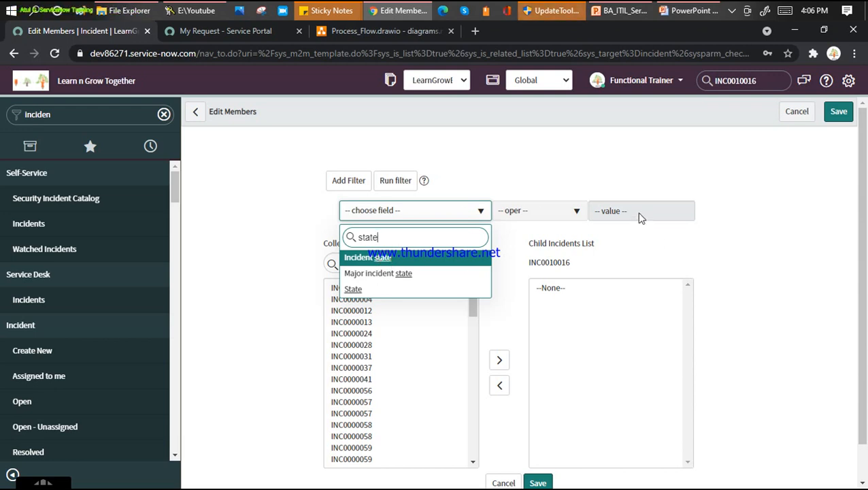
click(639, 214)
click(624, 251)
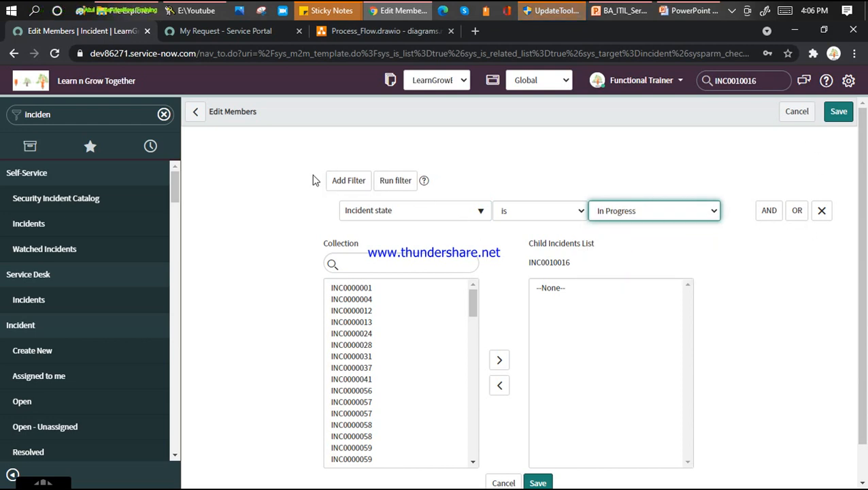
click(407, 182)
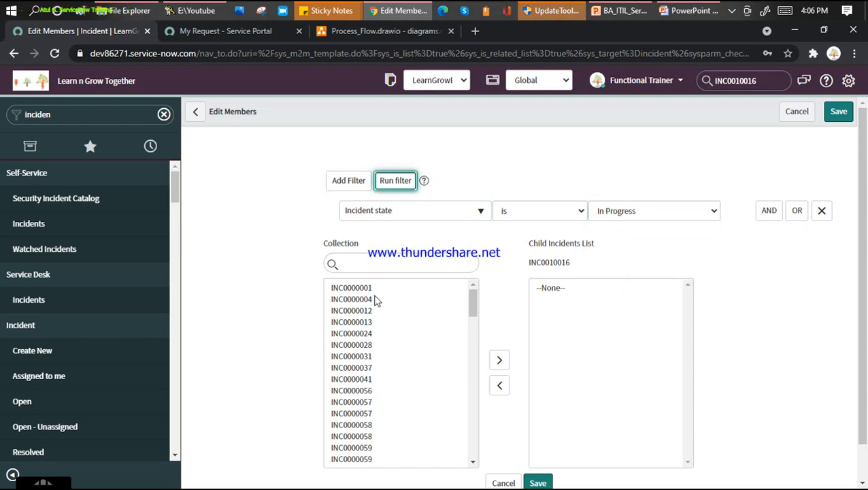
Add INC0000031, INC0000037, INC0000041, INC0000501 and INC0000502 as child incidents of INC0010016 and save the list
click(354, 291)
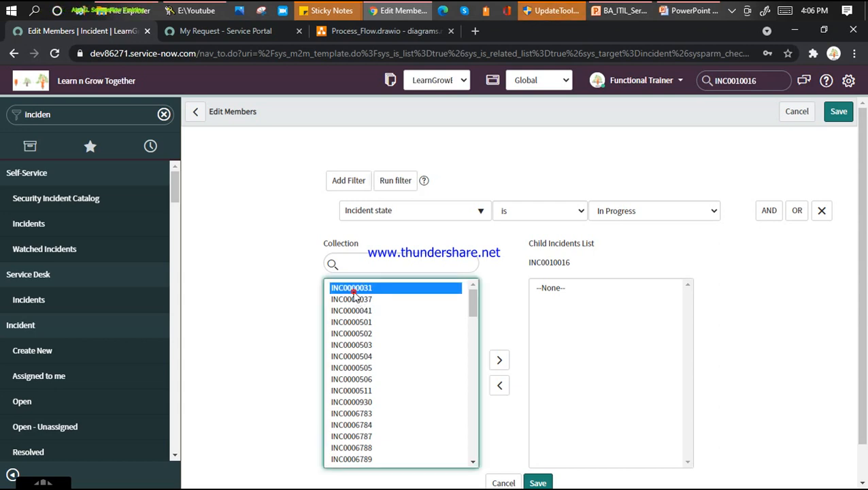
shift+click(348, 333)
click(498, 363)
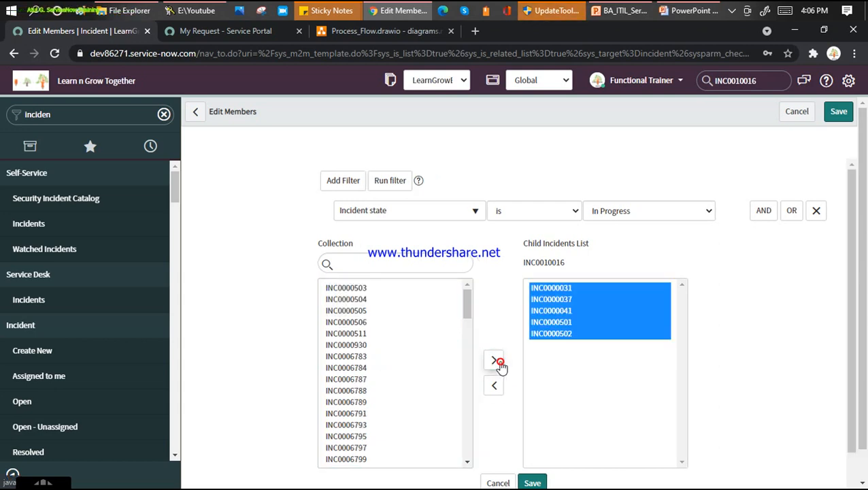
scroll(549, 348, down, 1)
click(533, 411)
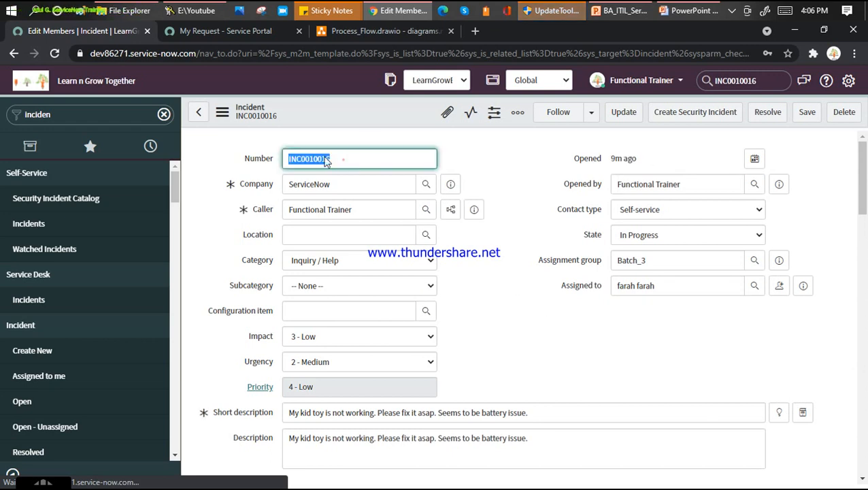
Review the newly linked records and their states in the Child Incidents related list of INC0010016
scroll(485, 280, down, 3)
scroll(485, 280, down, 15)
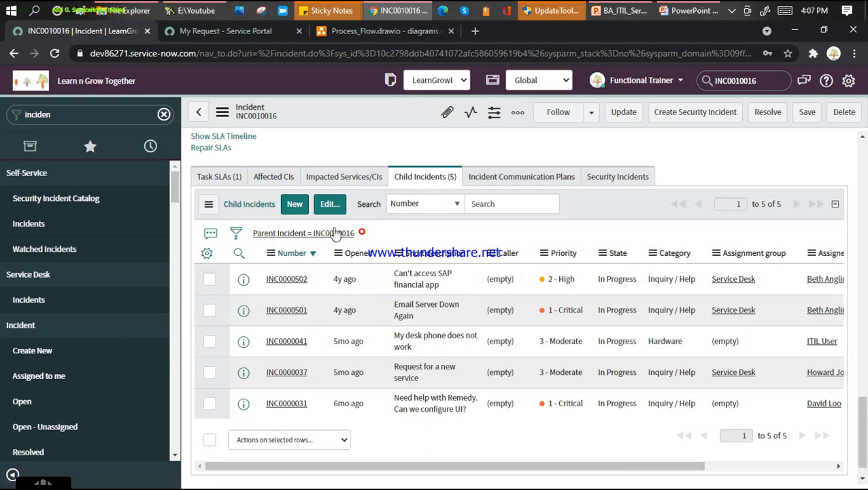
scroll(434, 204, up, 3)
scroll(434, 228, down, 3)
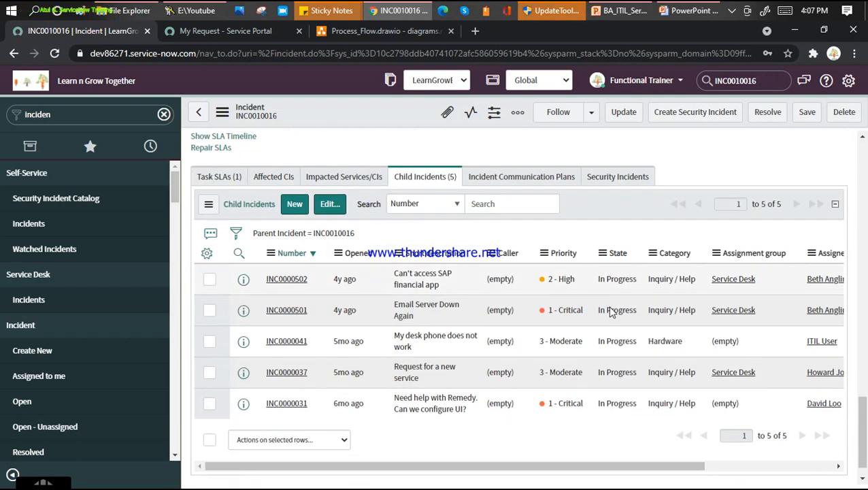
Set the state of INC0010016 to On Hold with the on hold reason Awaiting Vendor
scroll(620, 357, up, 10)
scroll(622, 363, up, 7)
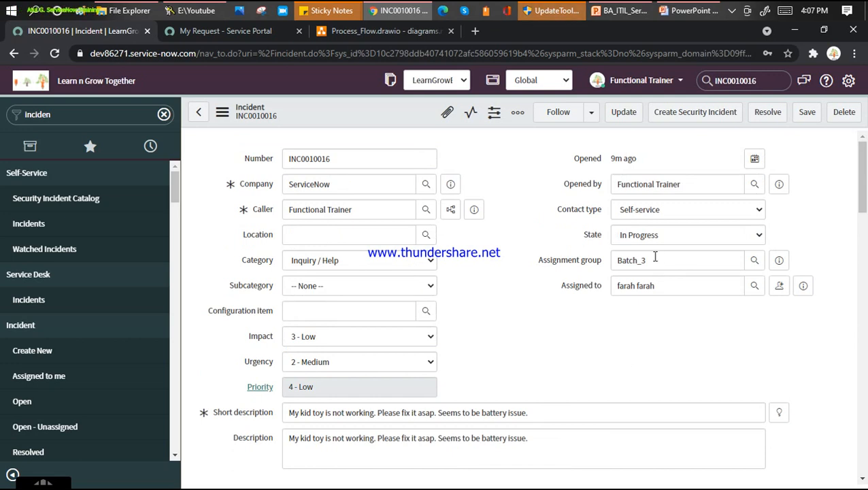
click(655, 236)
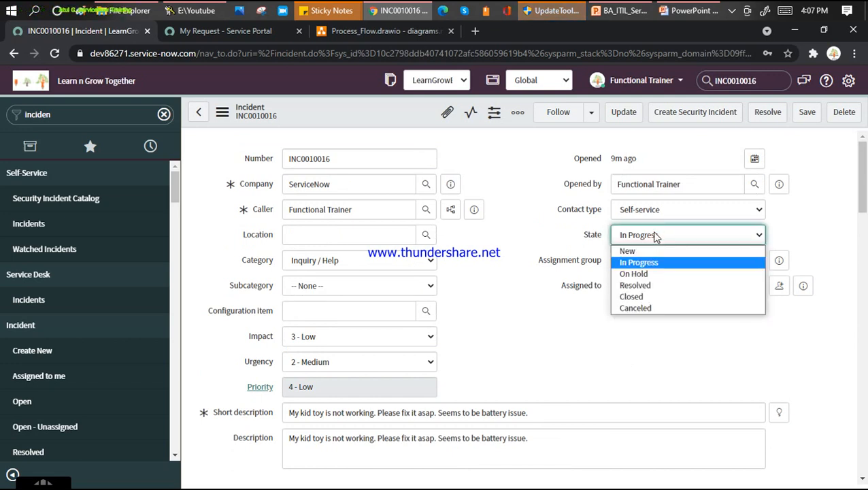
click(652, 275)
click(652, 260)
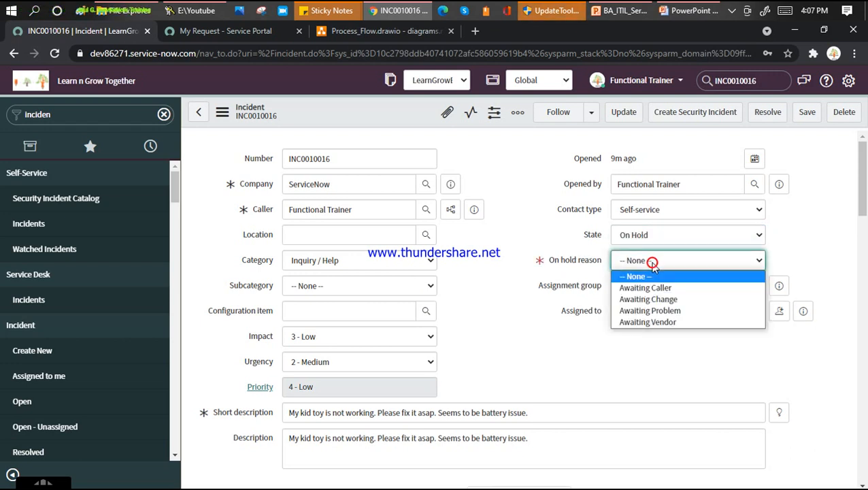
click(652, 321)
Post the work note "need inputs from vendor" on INC0010016 and save the incident
scroll(439, 313, down, 3)
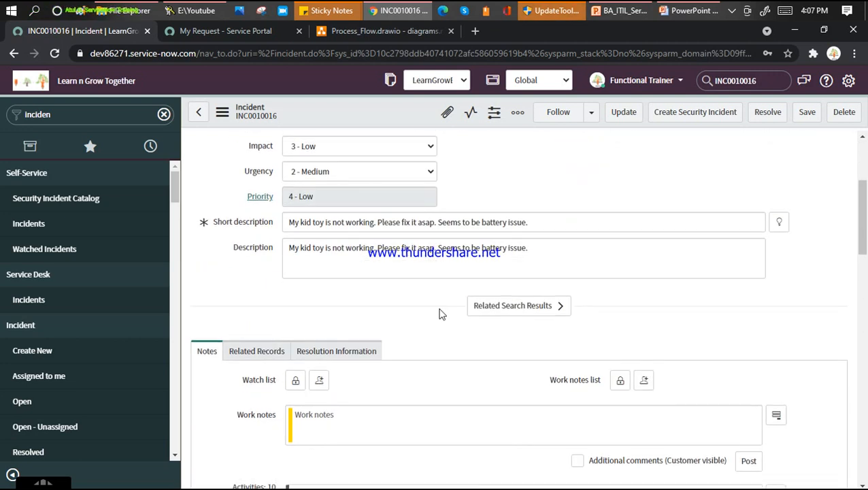
scroll(303, 330, down, 3)
click(316, 232)
text(Wa)
text(need)
text( inputs from )
text(vendor)
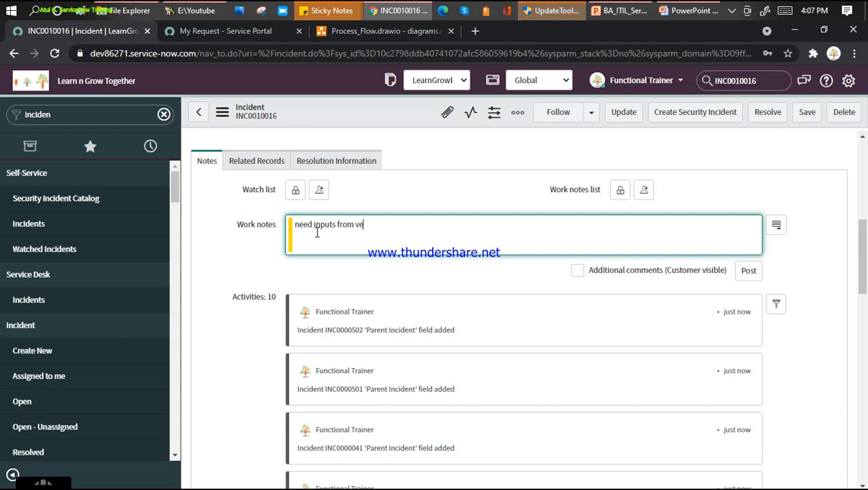
click(745, 272)
right_click(381, 110)
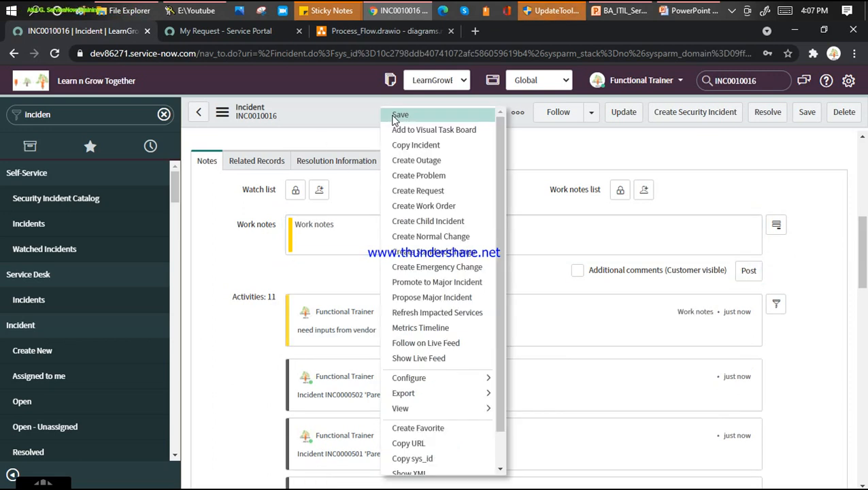
click(392, 116)
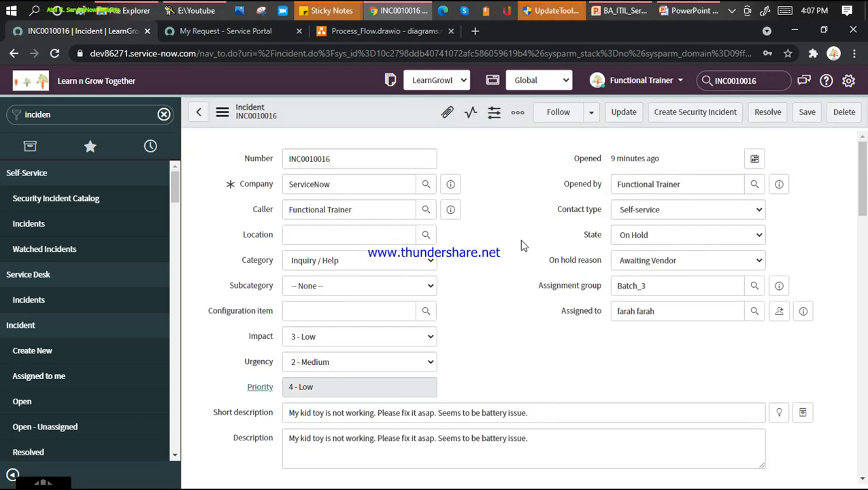
Check the activities of INC0010016 and the states of its child incidents after the save
scroll(522, 246, down, 5)
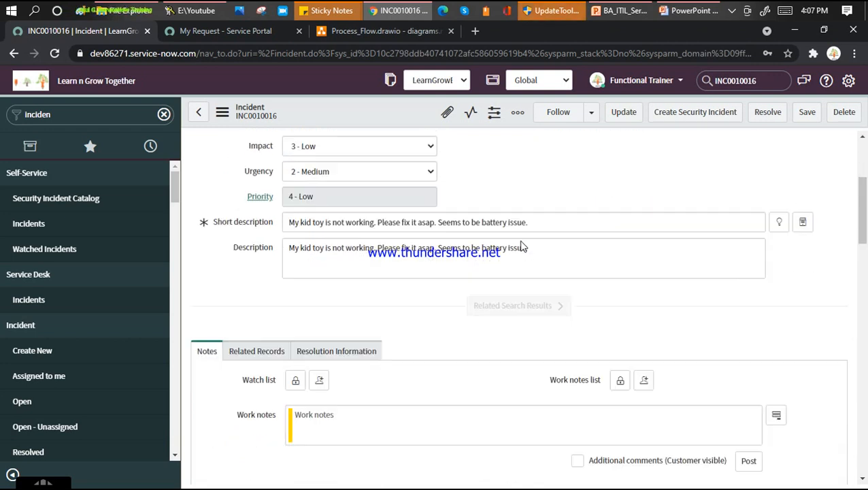
scroll(521, 241, down, 15)
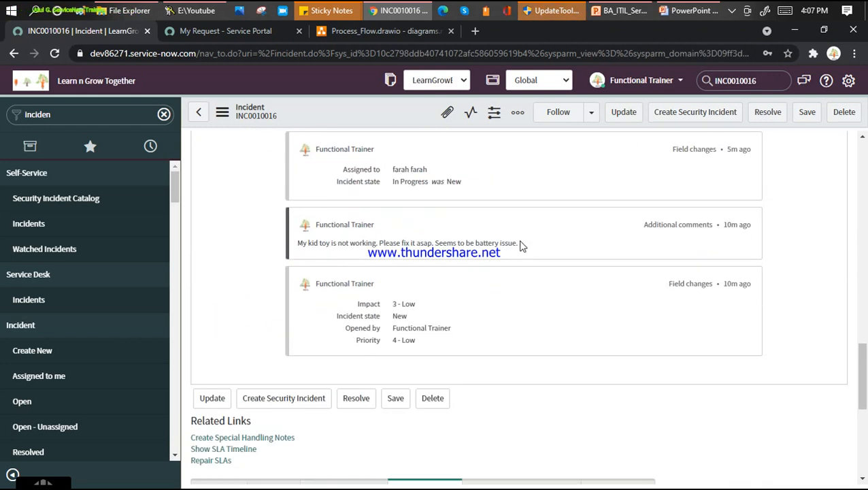
scroll(521, 246, down, 3)
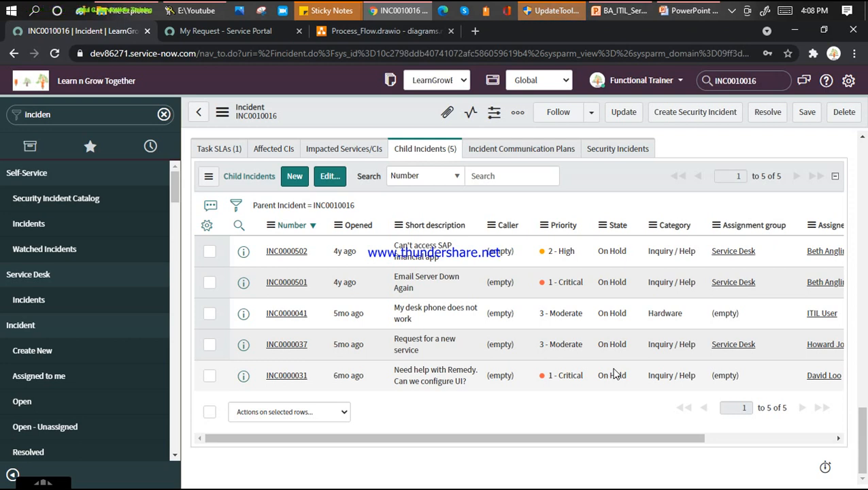
scroll(703, 273, up, 8)
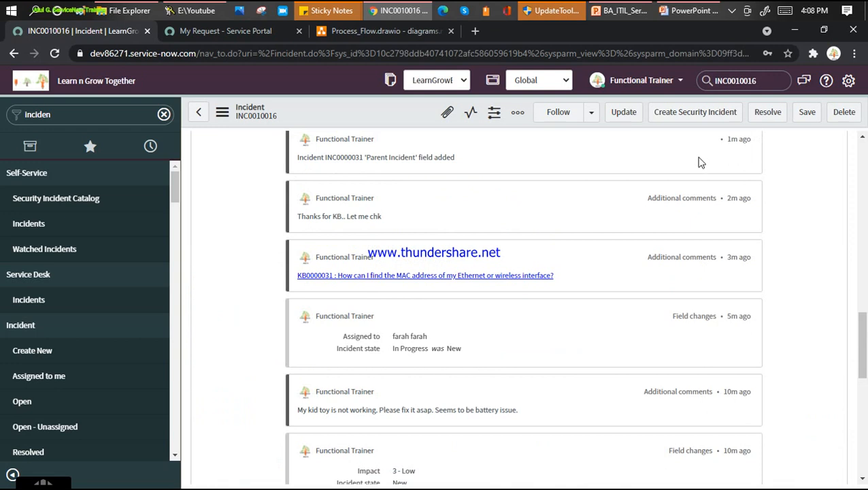
scroll(701, 162, up, 6)
scroll(701, 163, down, 12)
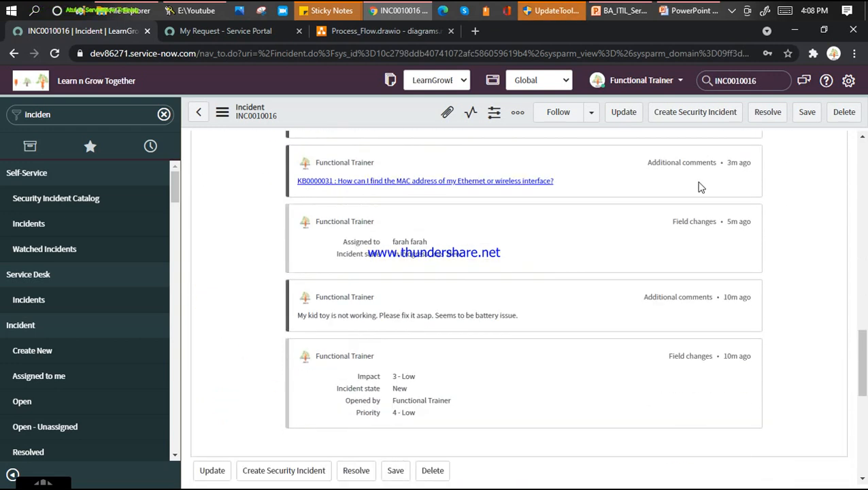
scroll(701, 187, down, 5)
Open child incident INC0000502 in a separate browser tab and examine its activities for the work note copied from the parent
middle_click(289, 317)
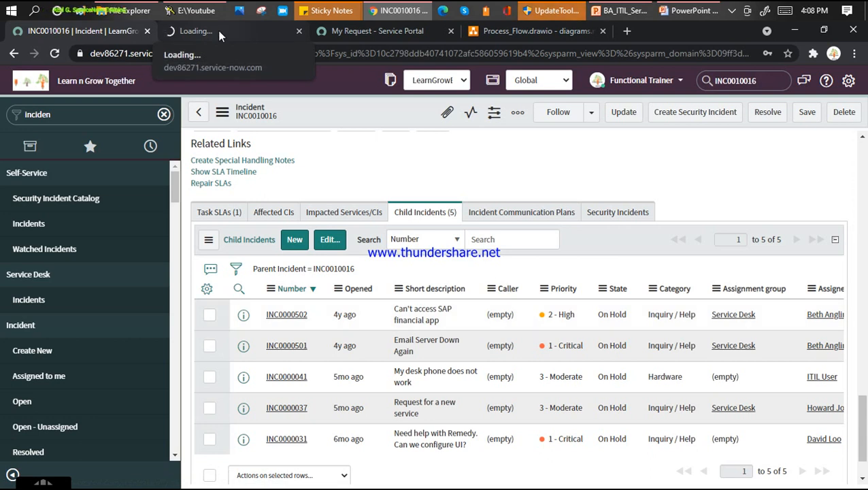
click(219, 32)
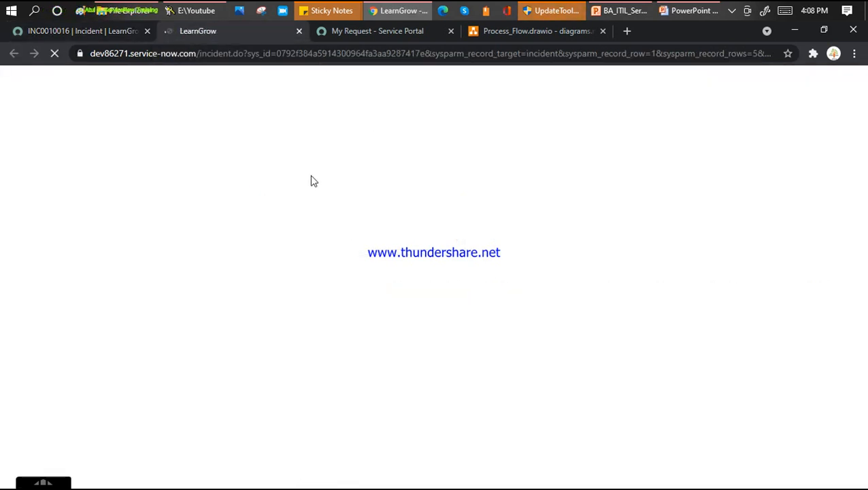
scroll(343, 192, down, 6)
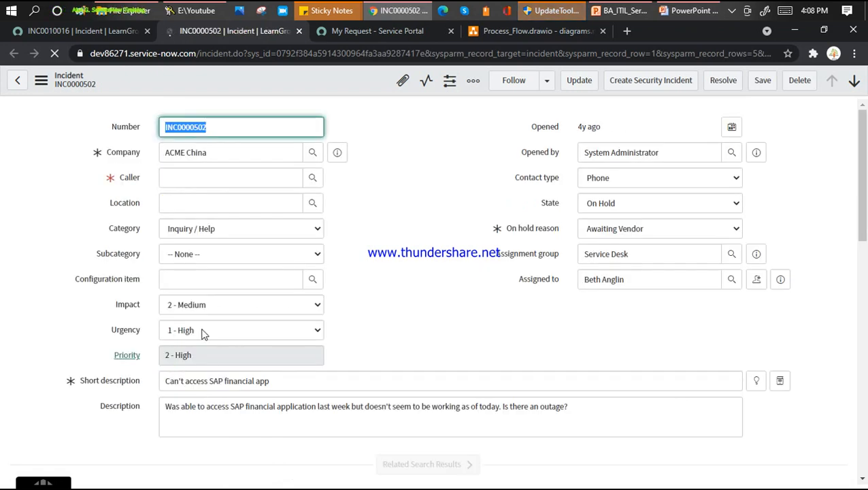
scroll(204, 330, down, 10)
scroll(200, 360, up, 4)
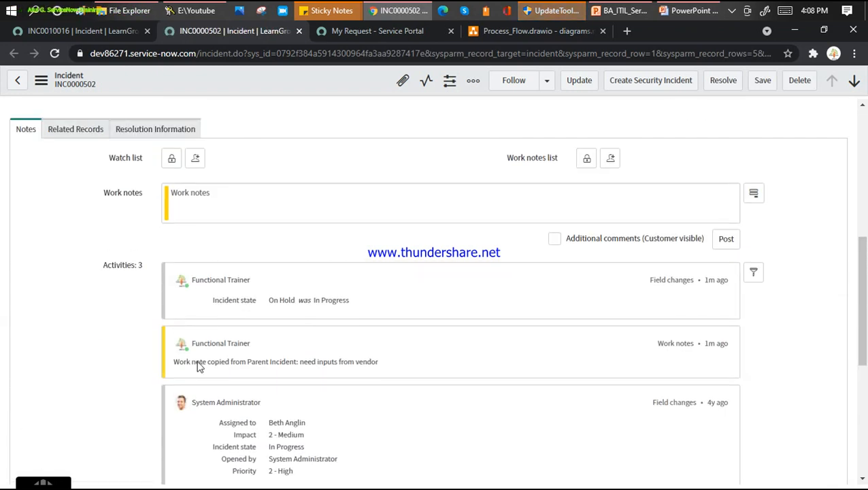
drag(179, 368, 372, 367)
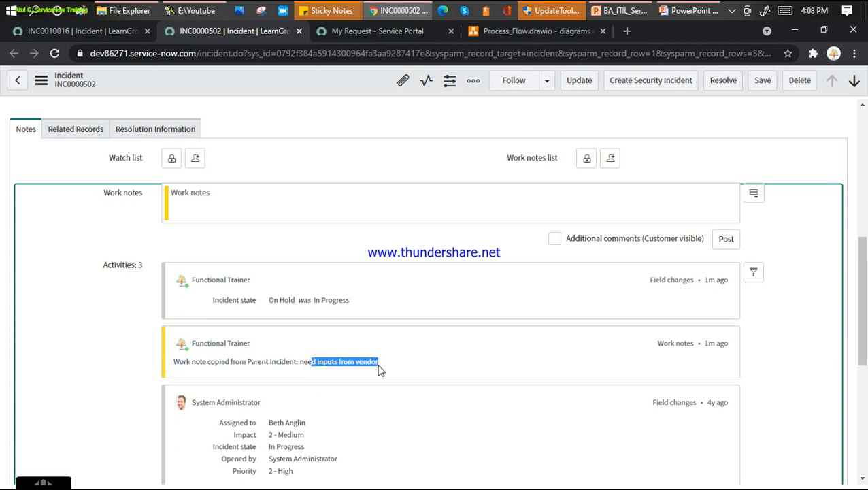
Return to the parent incident INC0010016 and show its Security Incidents related list
click(79, 30)
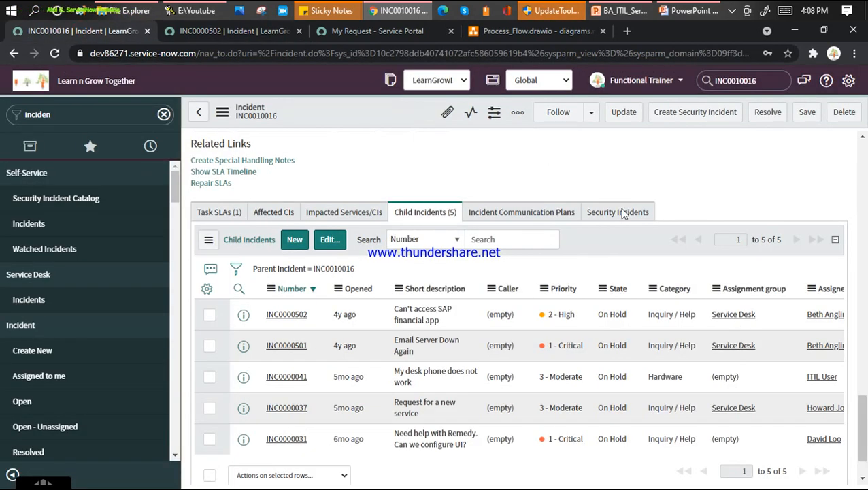
scroll(735, 198, up, 10)
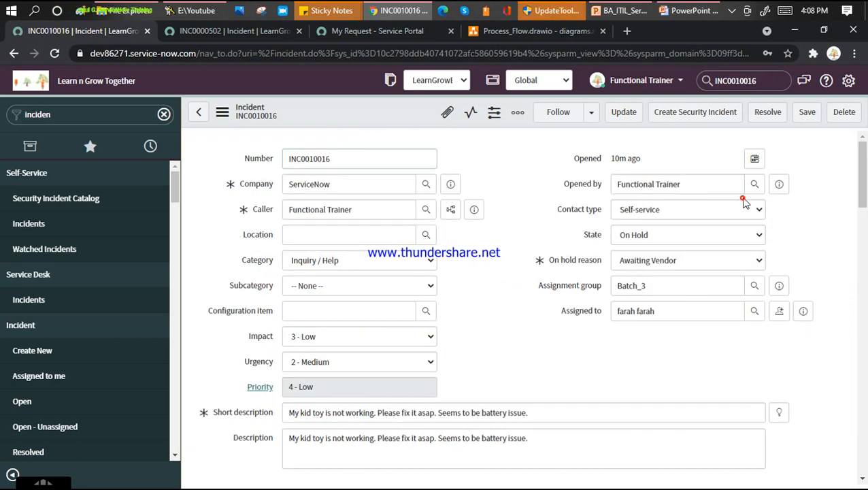
scroll(543, 318, down, 15)
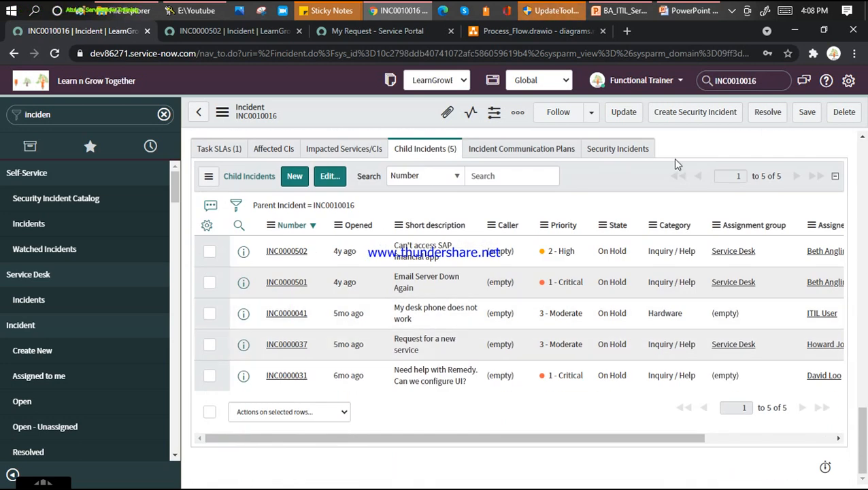
click(618, 149)
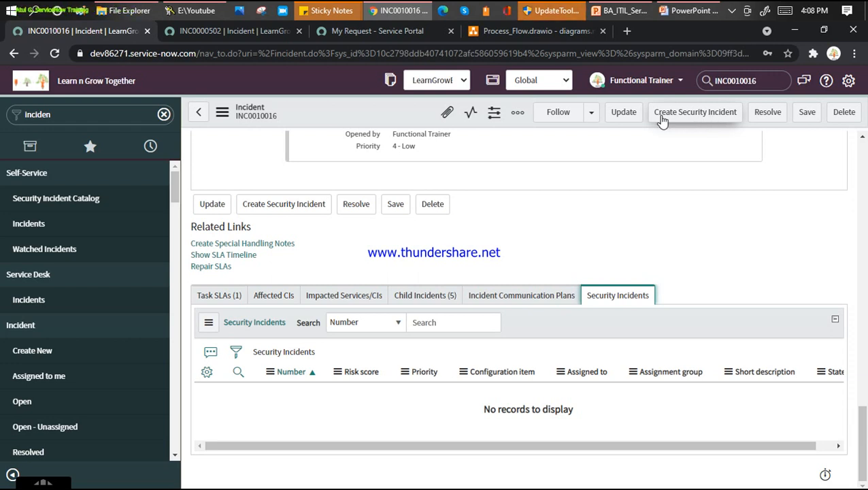
Create a security incident from INC0010016 and read the business impact, assignment and creation messages
click(691, 117)
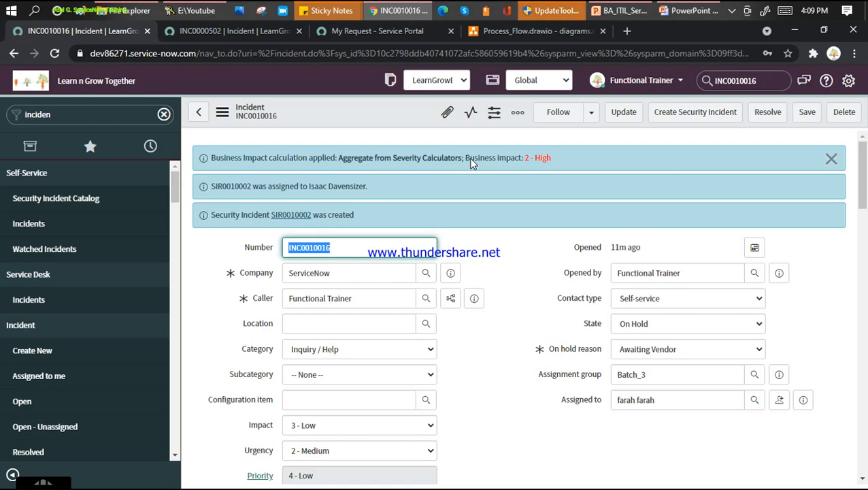
scroll(354, 179, down, 3)
scroll(265, 183, up, 3)
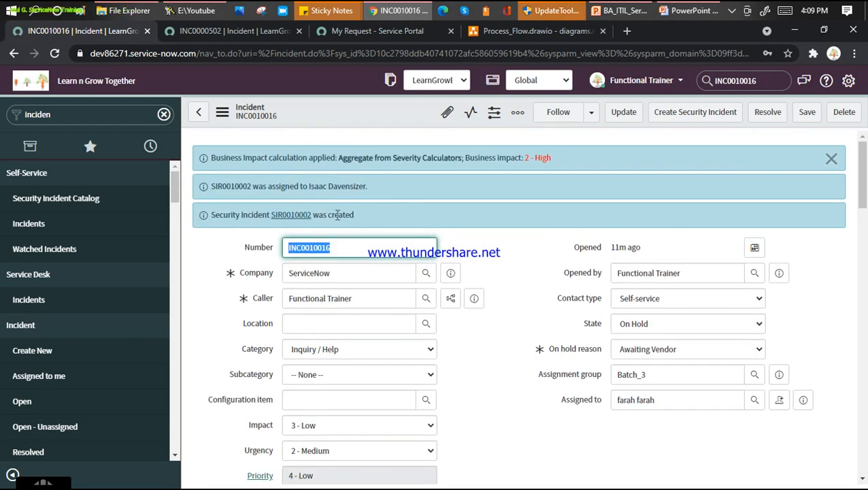
drag(240, 158, 312, 159)
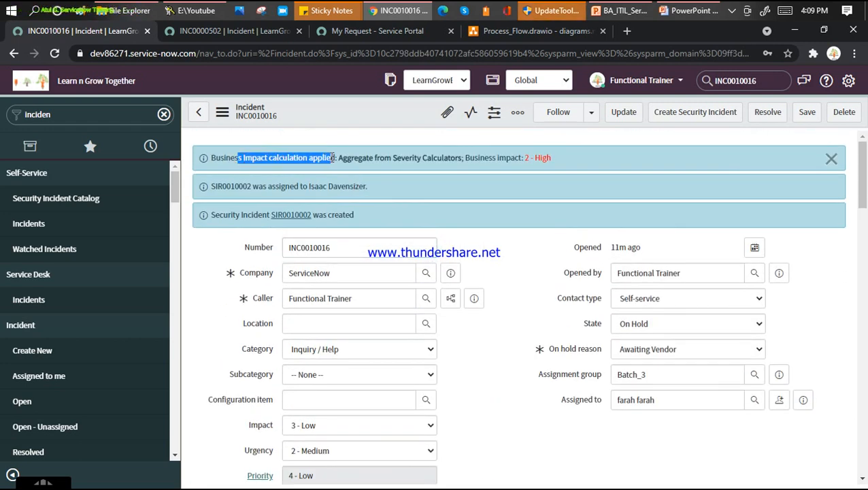
mouse_move(375, 160)
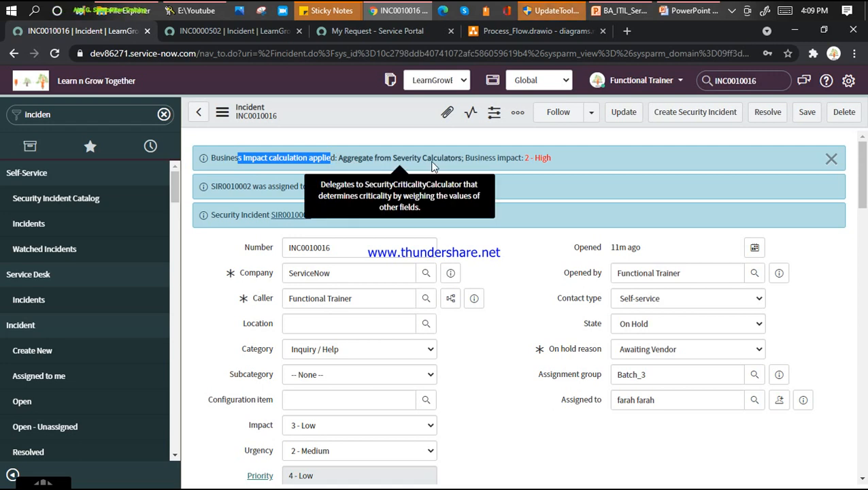
scroll(408, 306, down, 3)
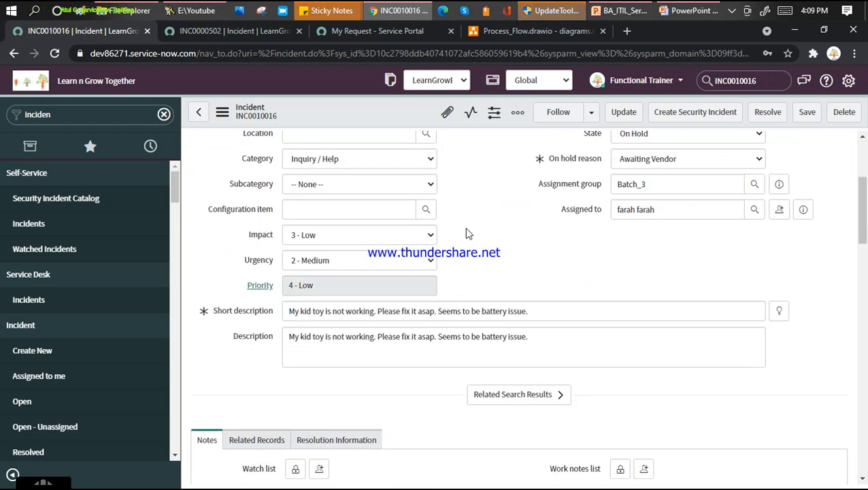
scroll(512, 220, up, 2)
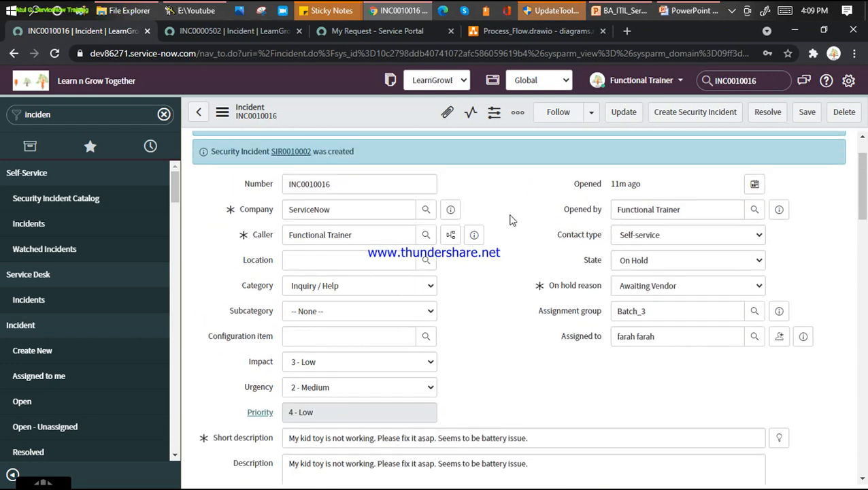
Open the new security incident from the related list in a separate browser tab and review its fields and activities
scroll(512, 220, down, 15)
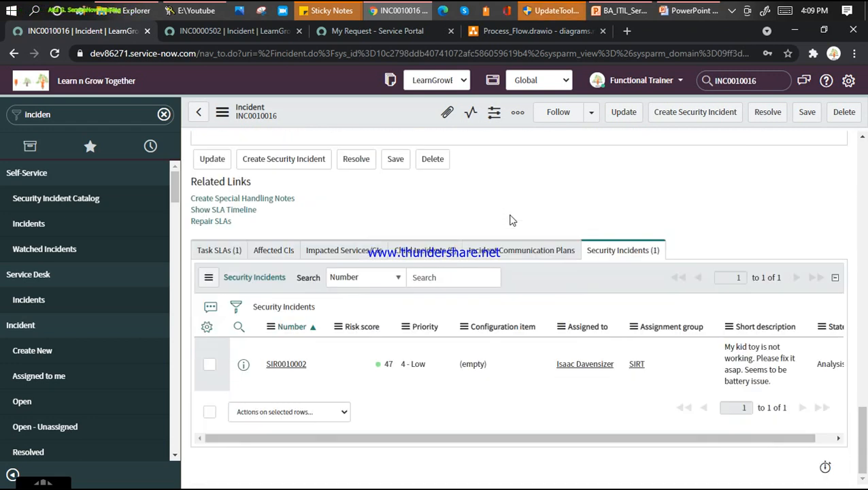
ctrl+click(307, 368)
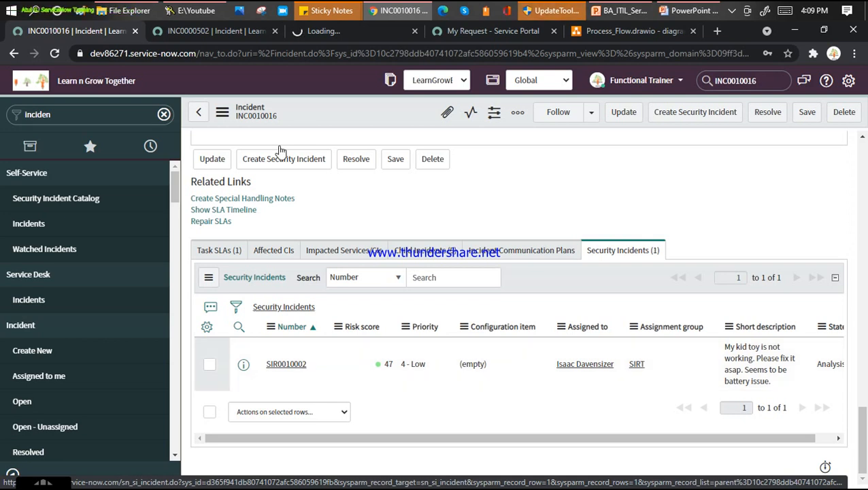
click(330, 34)
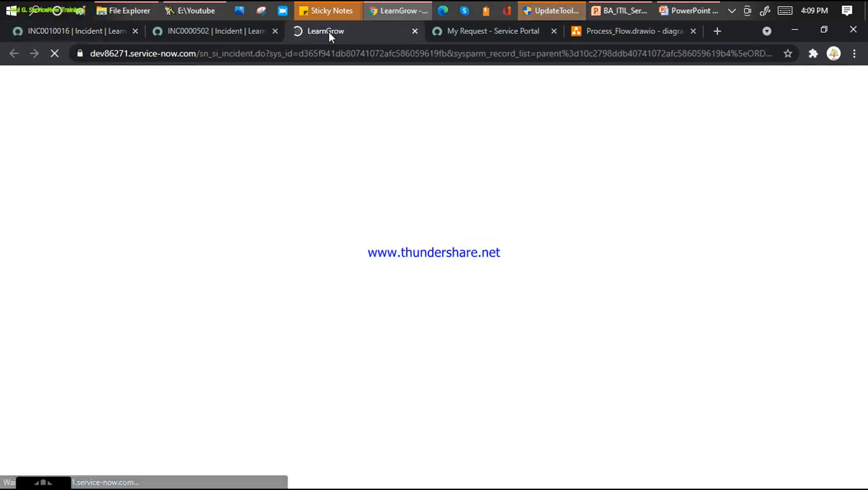
drag(200, 54, 254, 54)
click(463, 257)
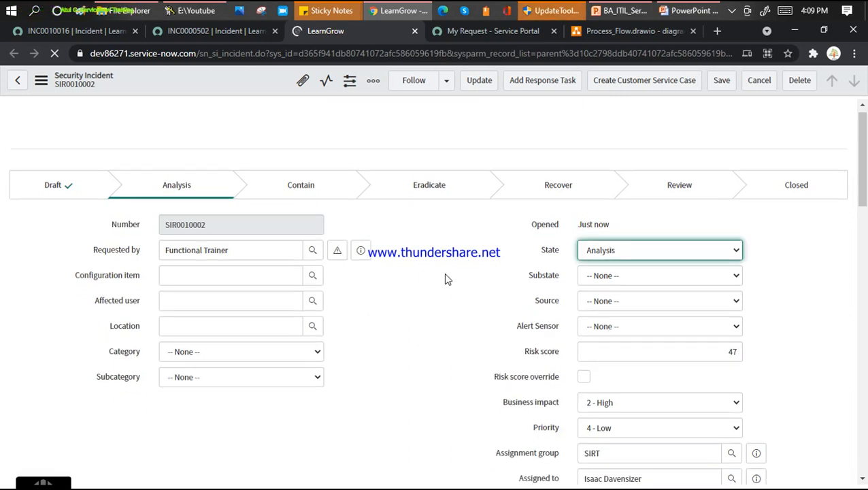
scroll(443, 273, down, 5)
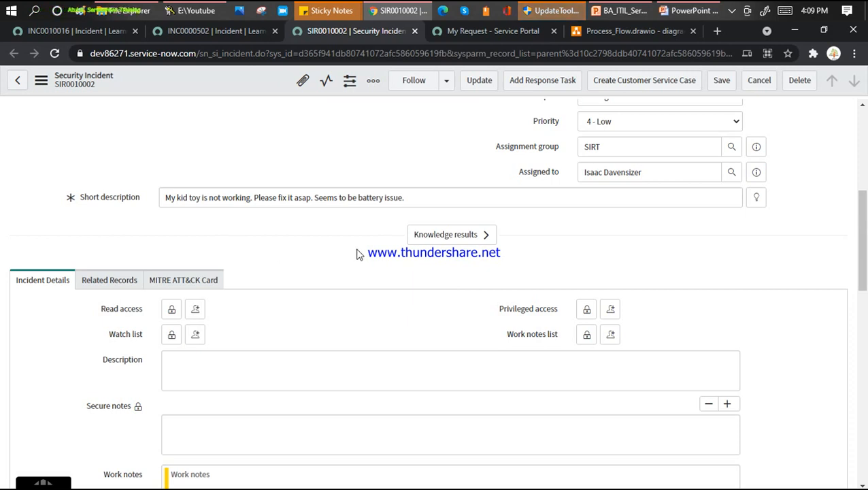
scroll(355, 255, down, 8)
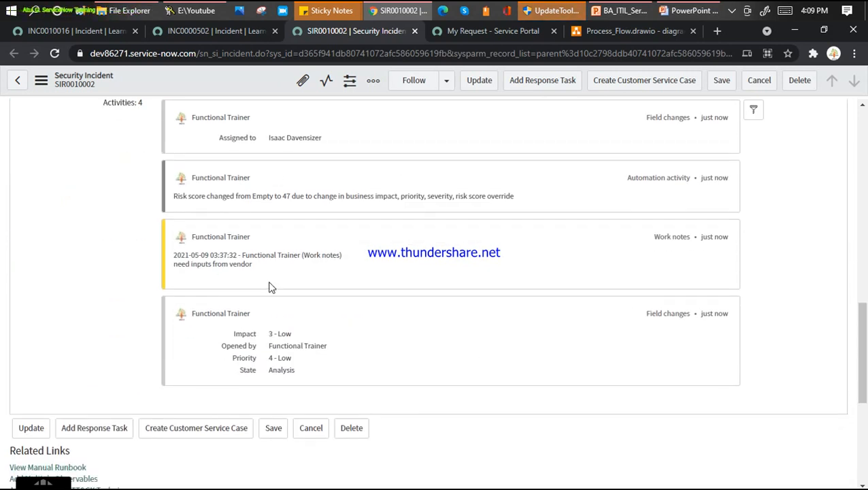
Return from the security incident to parent incident INC0010016 and show its Related Records fields
scroll(269, 287, up, 10)
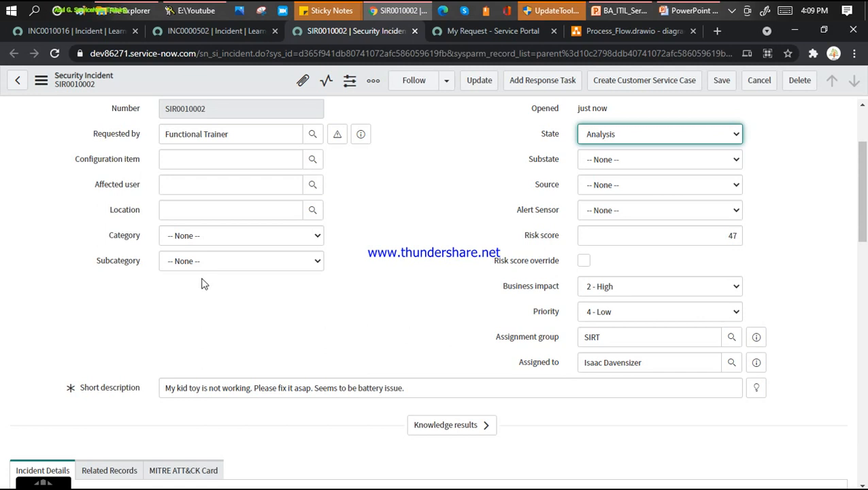
click(97, 30)
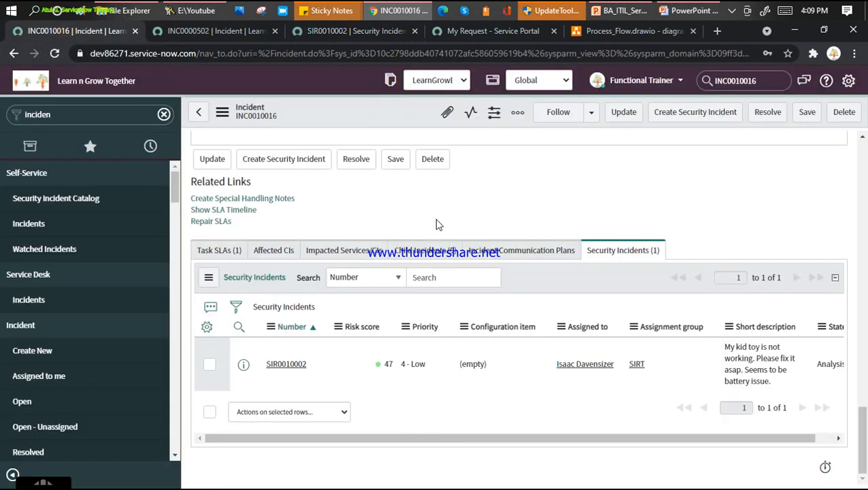
scroll(437, 224, up, 2)
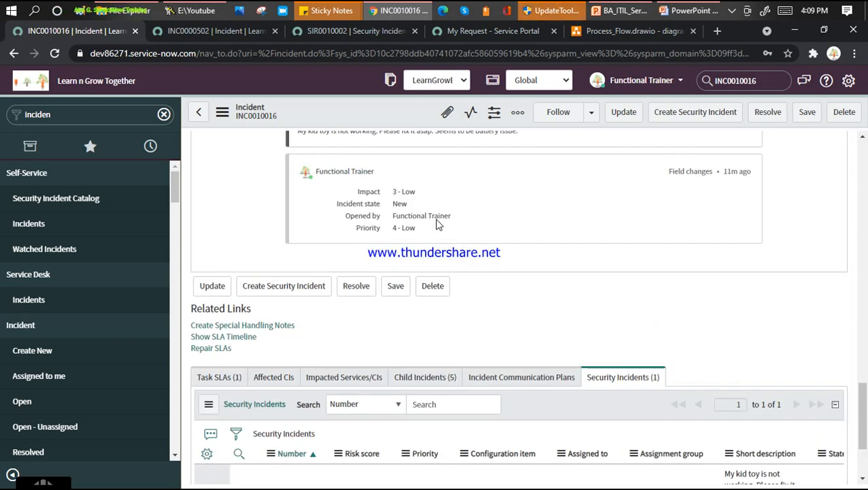
scroll(437, 224, up, 5)
scroll(437, 224, up, 8)
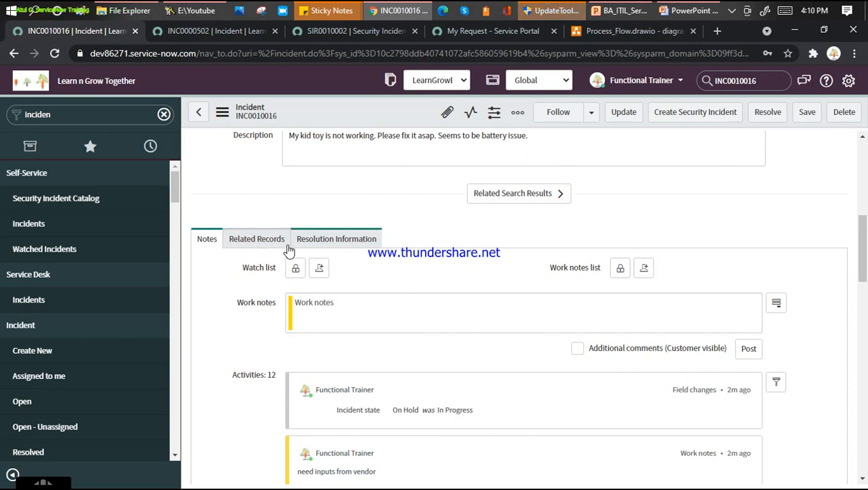
click(258, 244)
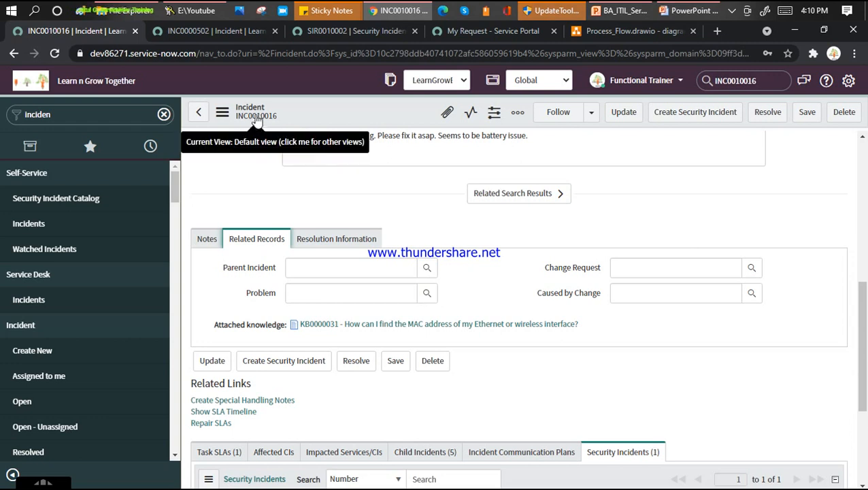
Show the Child Incidents related list of INC0010016 and review the incident form down to its Related Records fields
scroll(296, 301, down, 3)
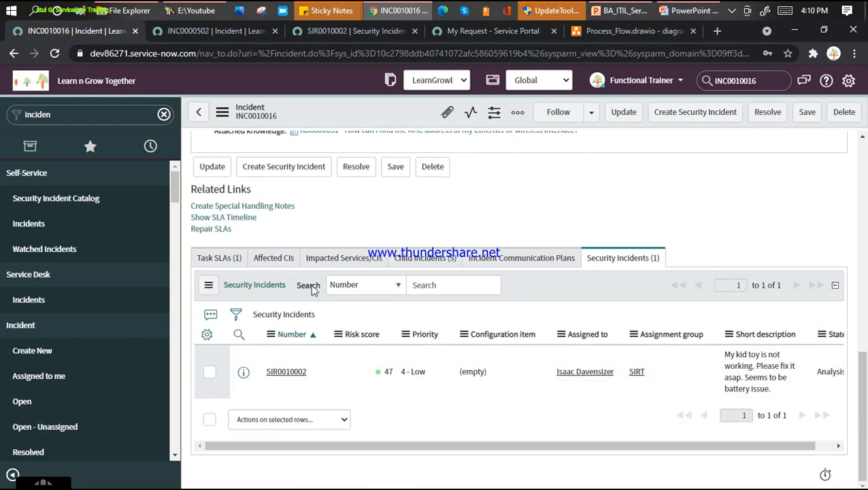
click(446, 259)
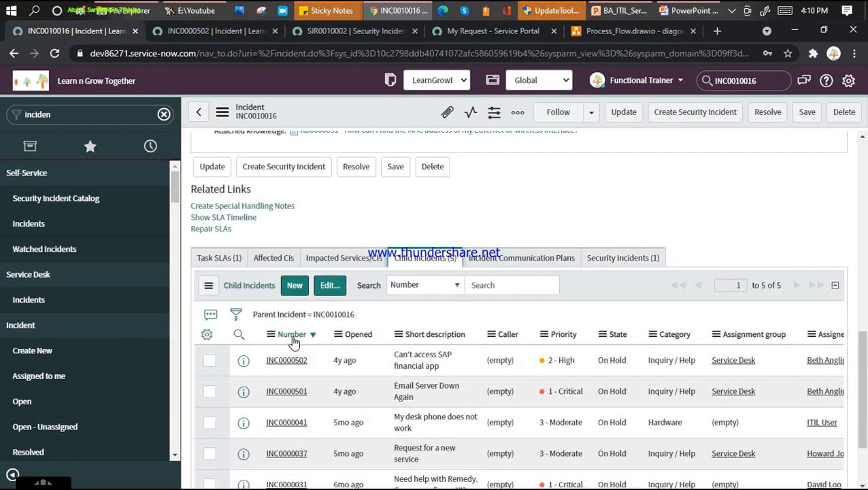
scroll(279, 341, up, 4)
scroll(276, 340, up, 3)
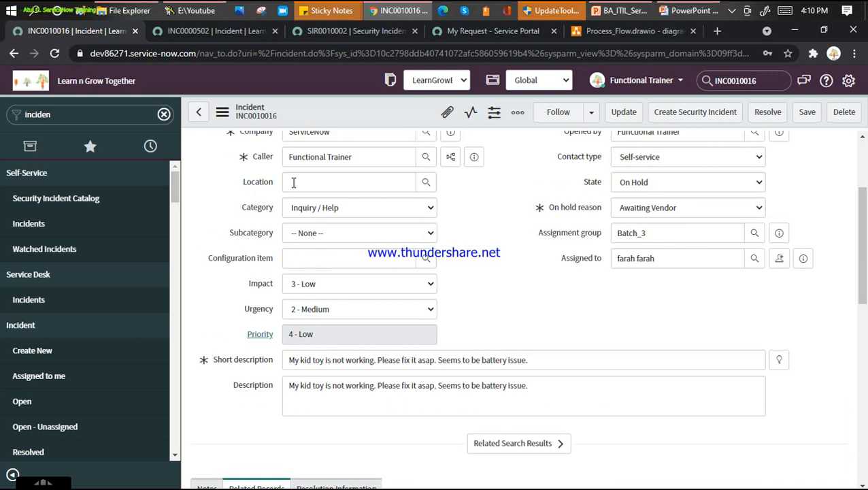
scroll(293, 183, down, 4)
scroll(294, 194, down, 2)
scroll(297, 204, up, 3)
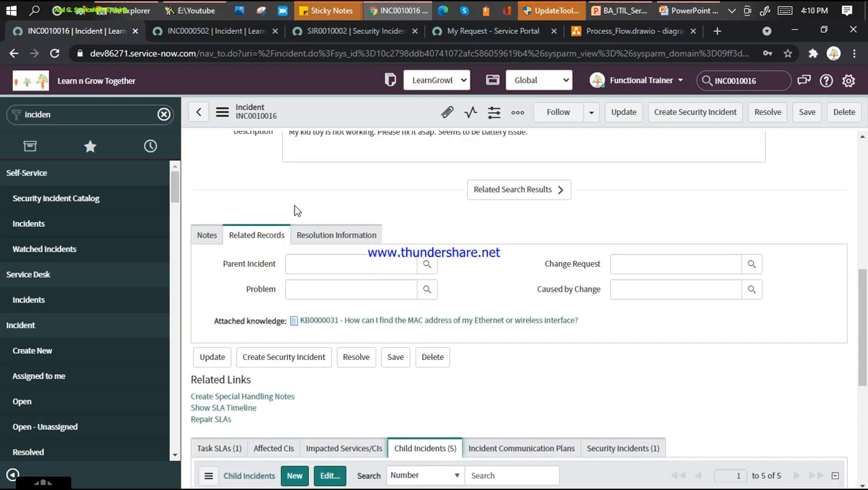
Set the Parent Incident to INC0000012 and the Problem to PRB0000002 in the incident's related records
click(315, 264)
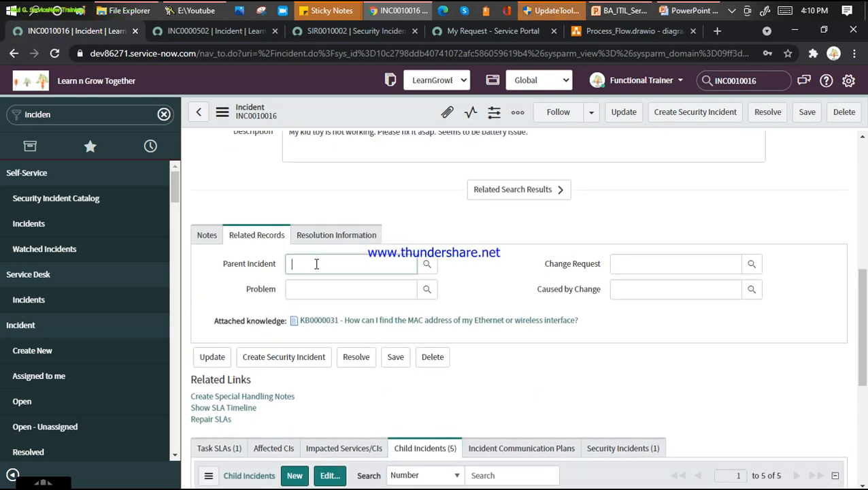
text(**)
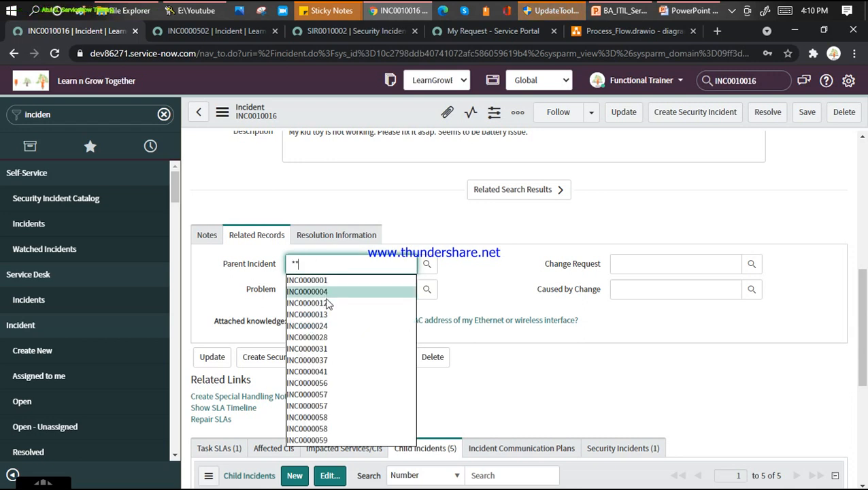
click(324, 303)
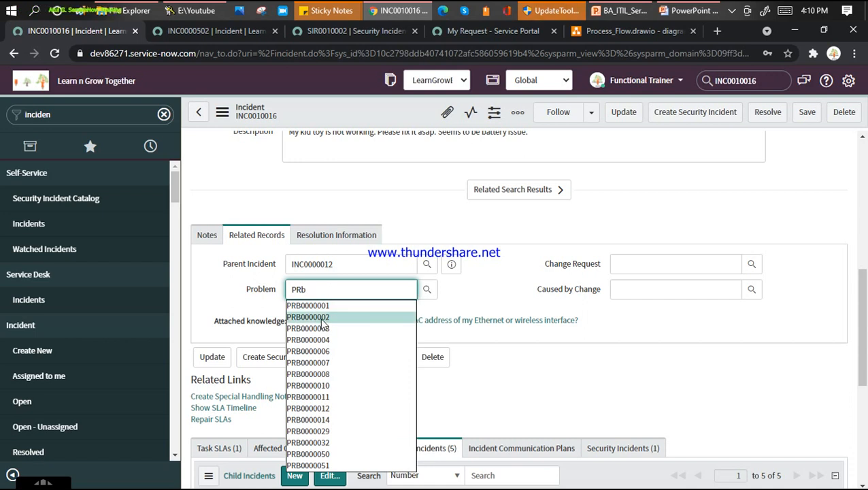
click(323, 318)
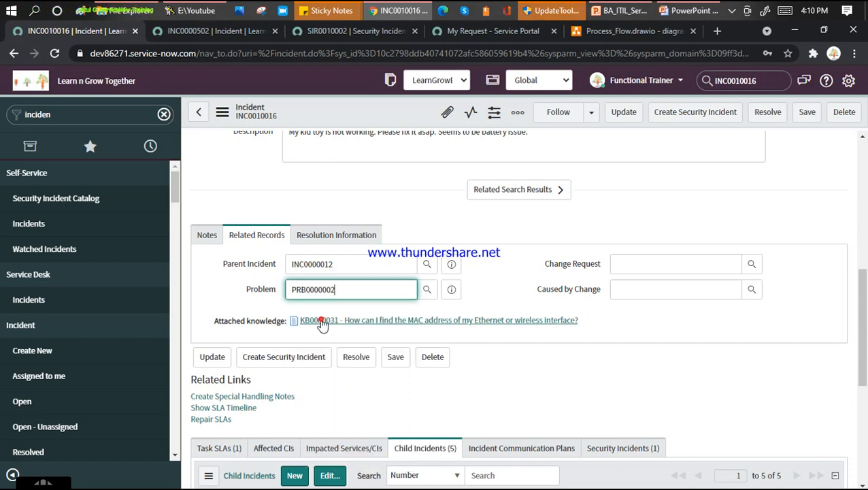
double_click(342, 290)
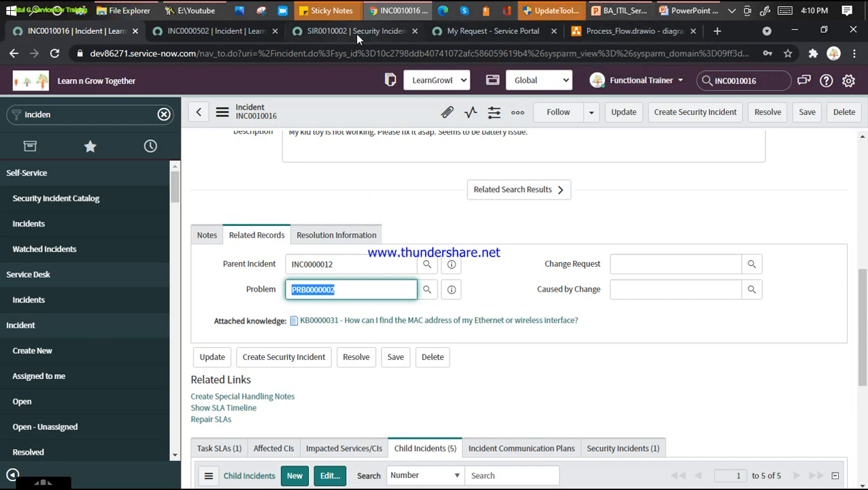
Consult the Resolver Group lane of the Process_Flow.drawio diagram, then return to INC0010016 and set its Change Request to CHG0000003
click(643, 30)
click(427, 463)
scroll(434, 396, down, 5)
scroll(432, 395, down, 6)
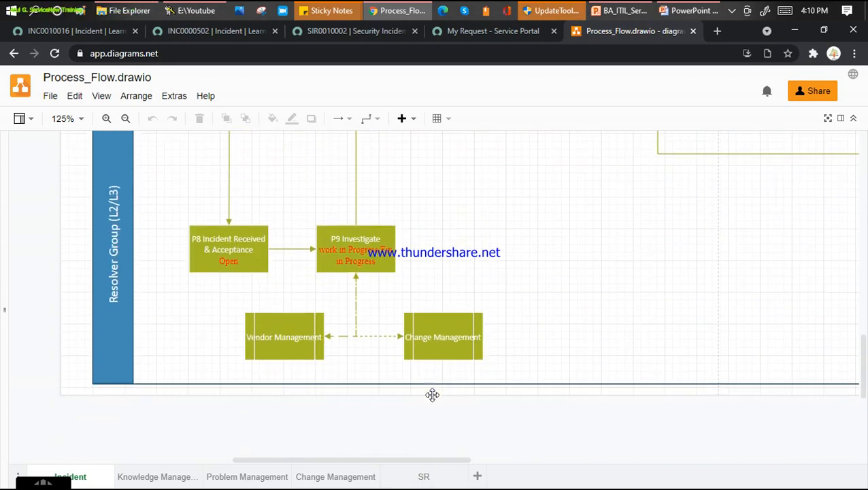
click(100, 30)
click(650, 263)
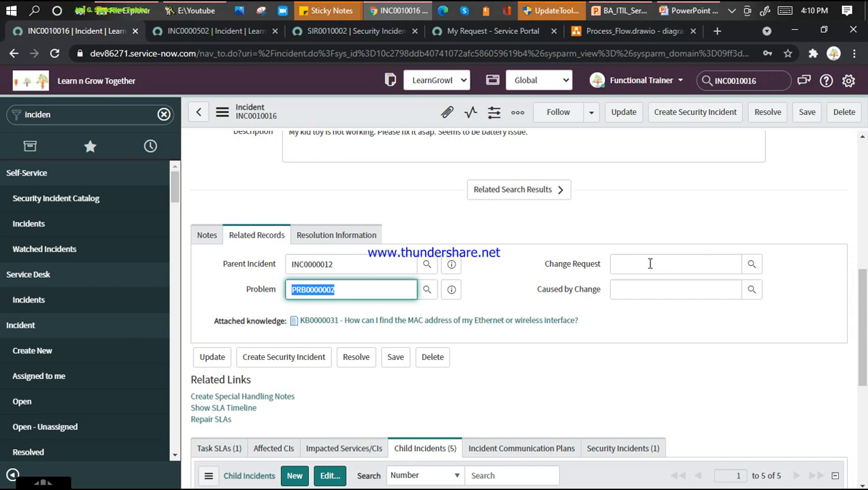
click(650, 264)
text(Ch)
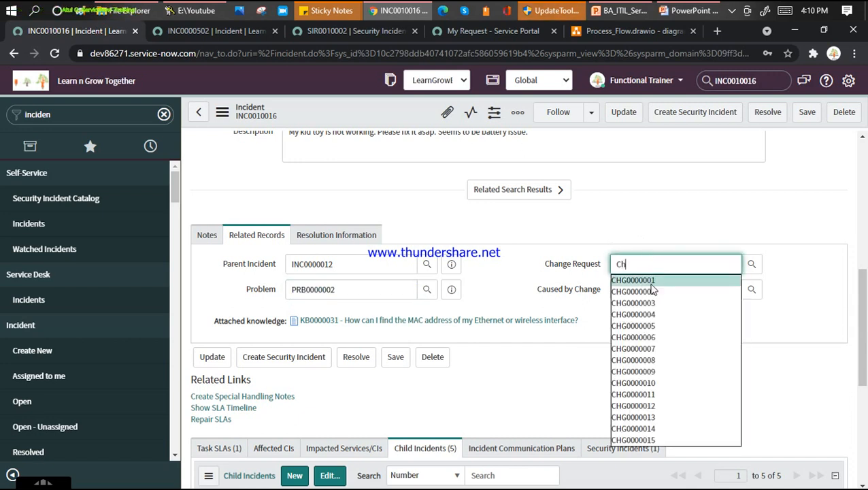
click(652, 303)
Consult the Change Management block in the diagram's Customer/User lane, then set Caused by Change on INC0010016 to CHG0000008
click(650, 289)
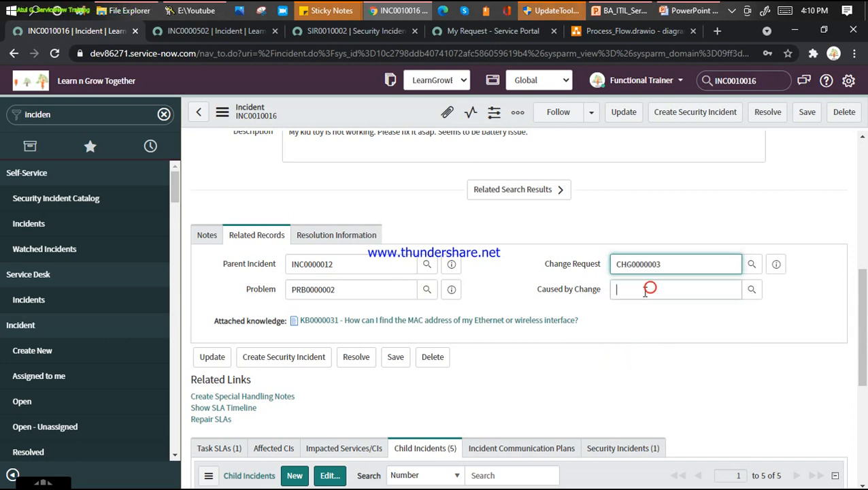
click(603, 30)
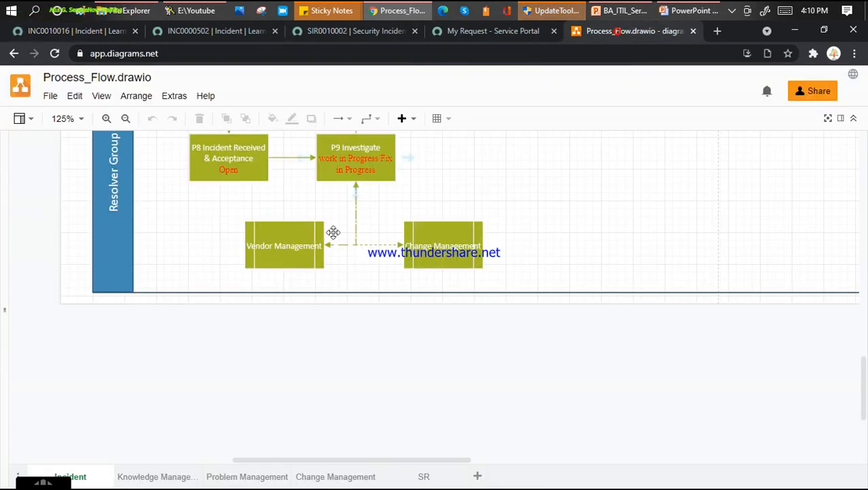
scroll(318, 248, up, 10)
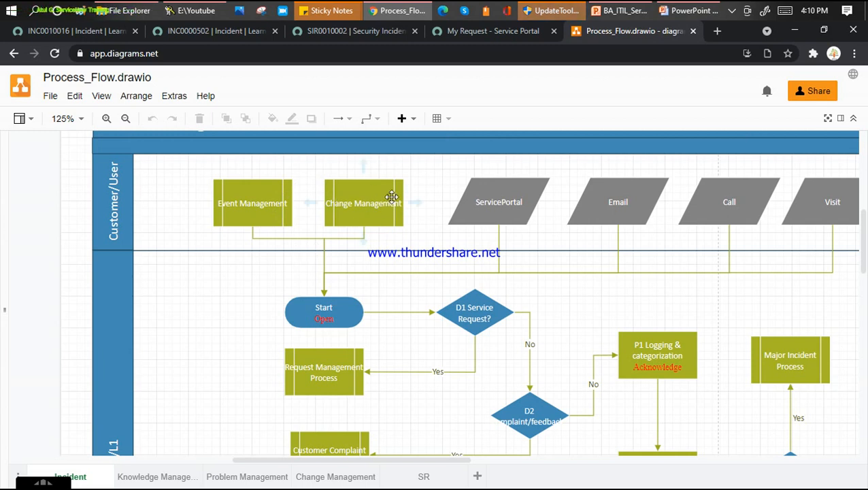
click(95, 34)
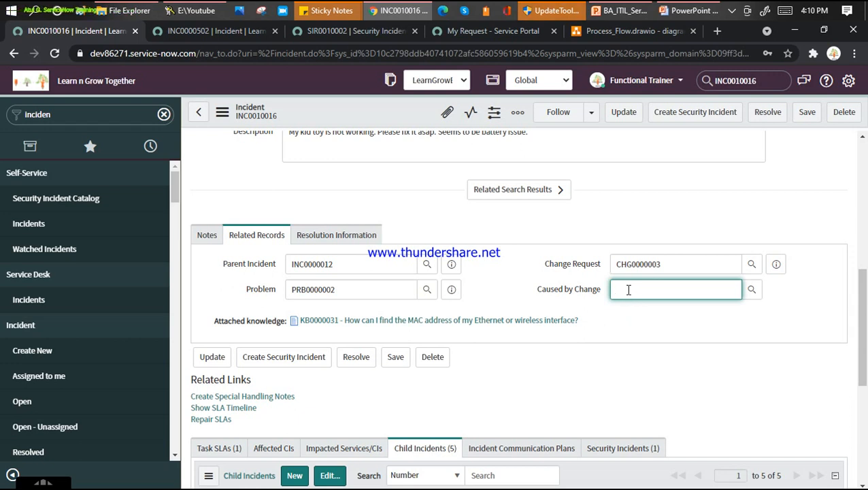
text(CH)
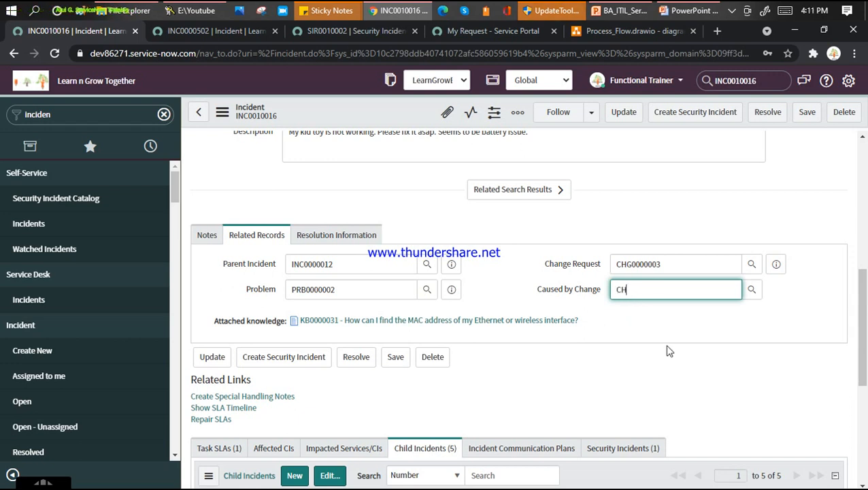
click(647, 385)
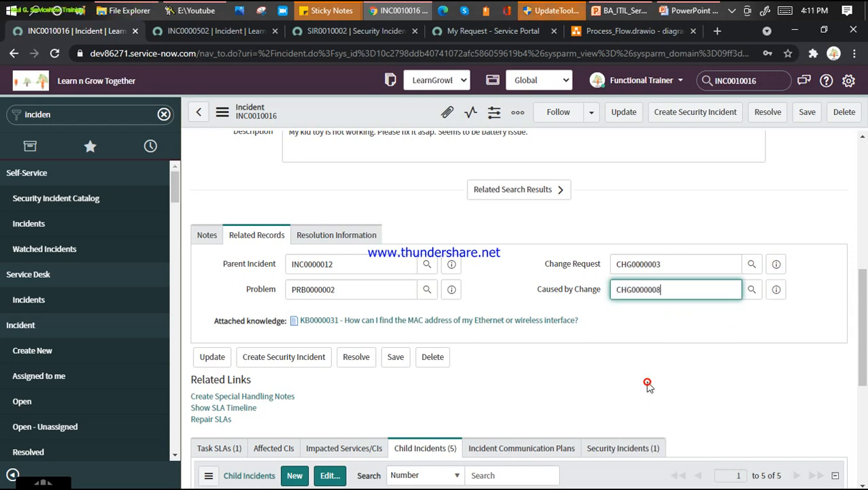
Save the related record changes on INC0010016 and view the available State options without changing the state
right_click(385, 115)
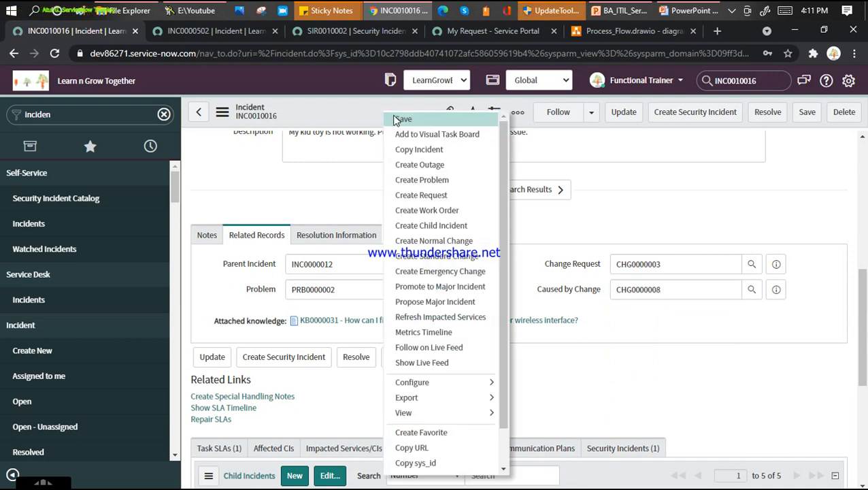
click(401, 120)
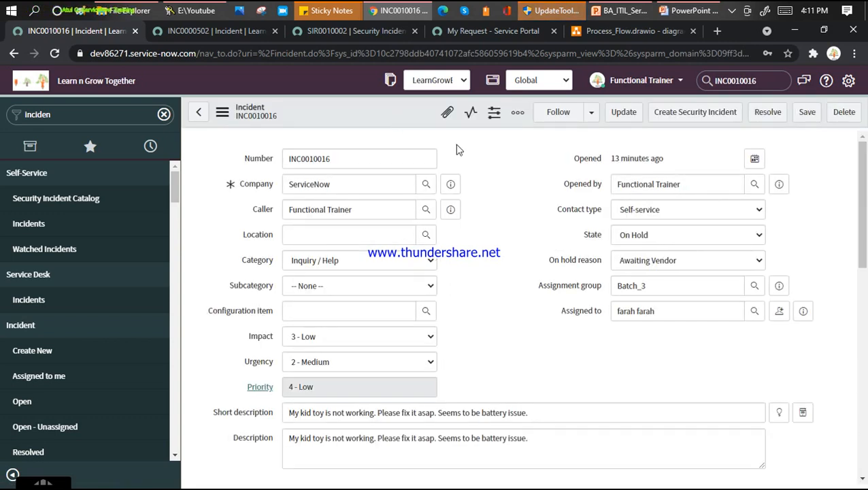
click(686, 235)
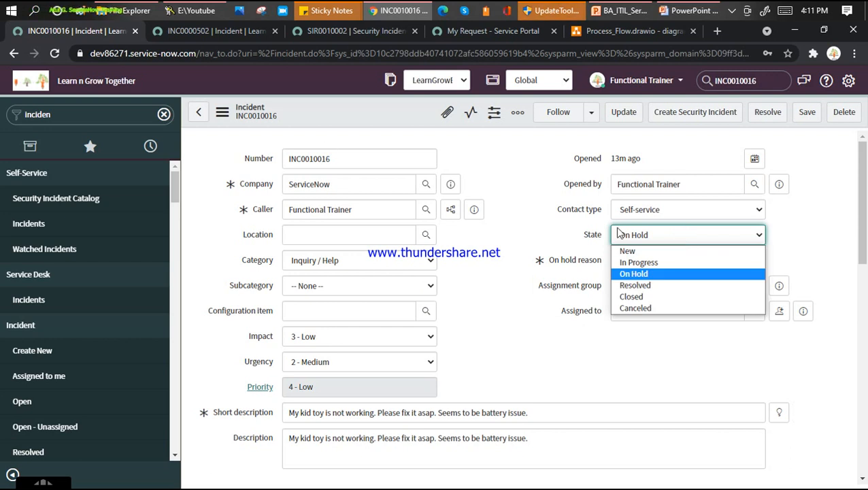
click(682, 236)
click(222, 112)
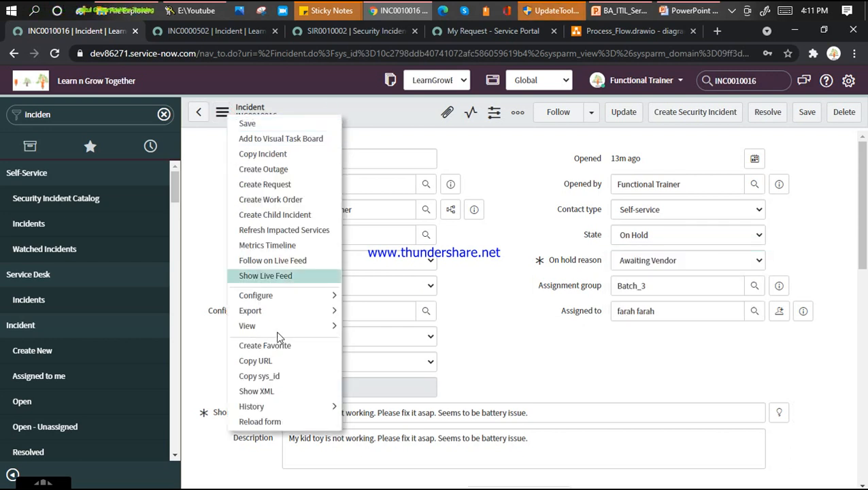
mouse_move(326, 330)
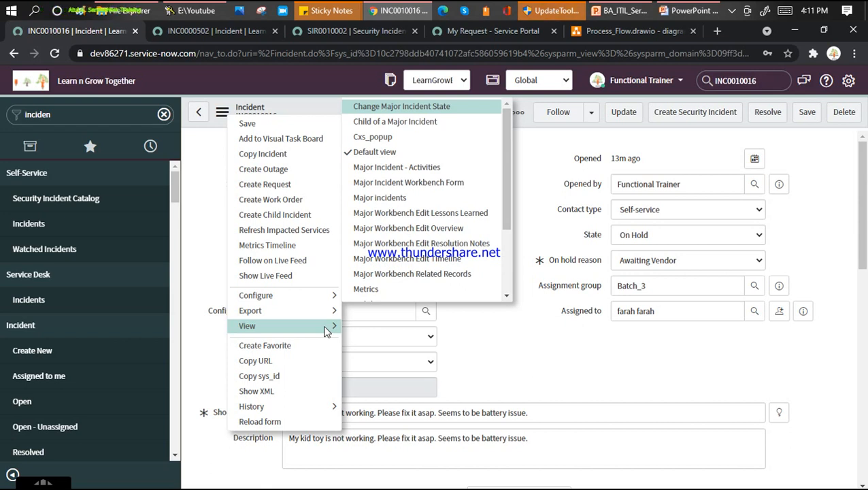
click(469, 183)
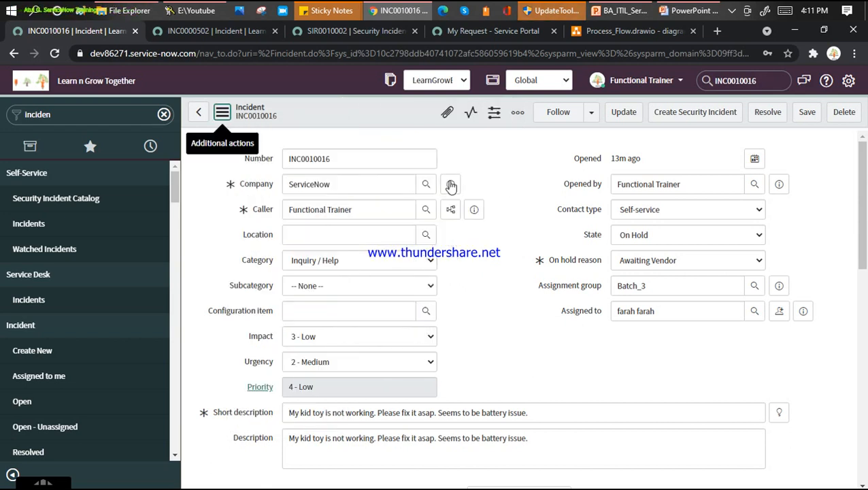
Browse the form views available for the incident and switch INC0010016 to the Major incidents view
click(223, 114)
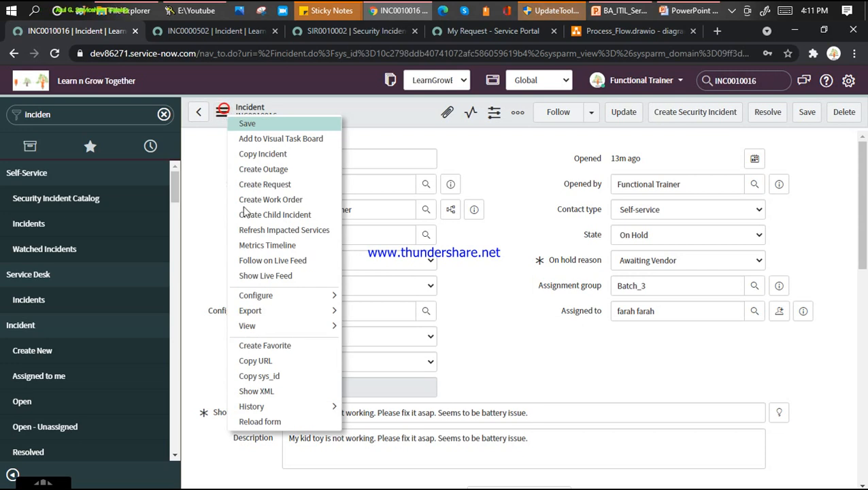
mouse_move(316, 326)
scroll(482, 206, down, 1)
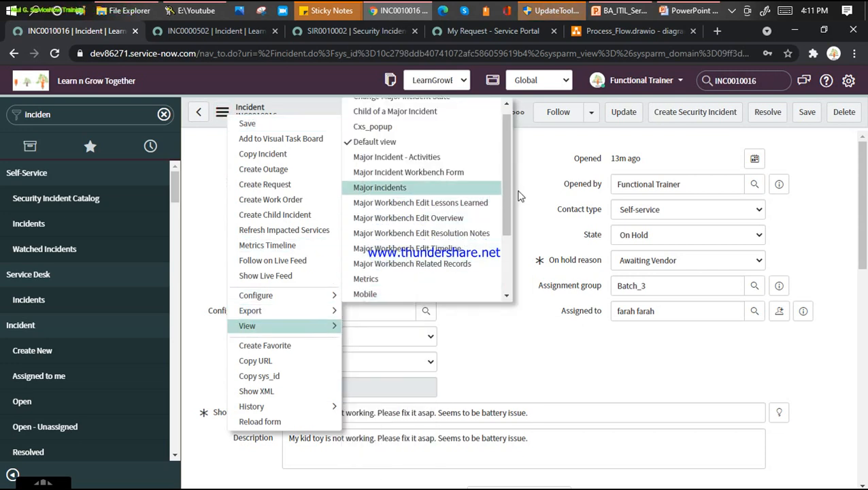
drag(505, 167, 507, 234)
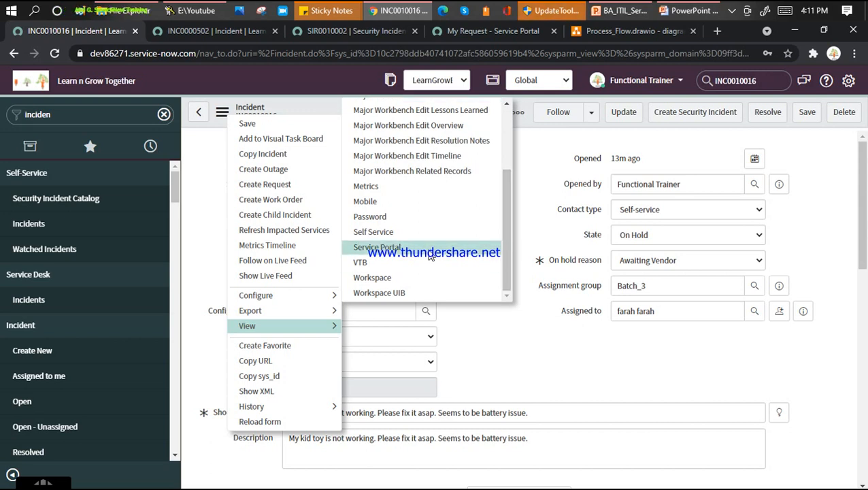
scroll(424, 231, up, 3)
scroll(425, 237, down, 2)
scroll(419, 230, down, 1)
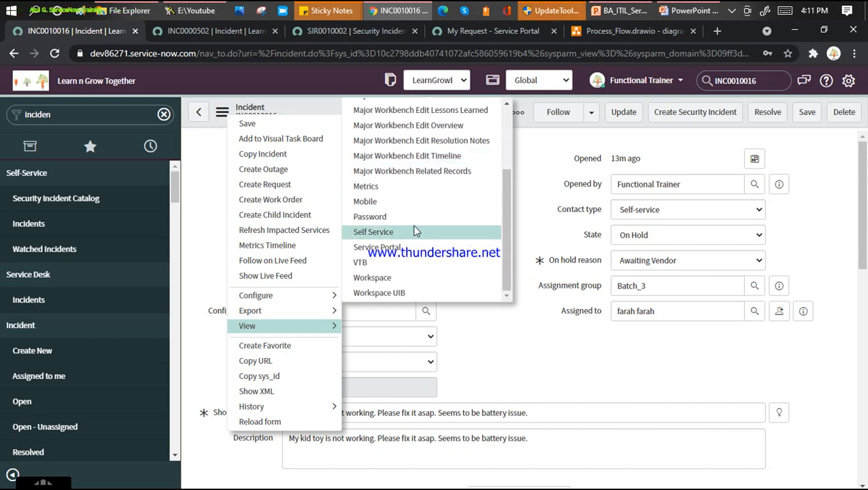
scroll(412, 223, up, 3)
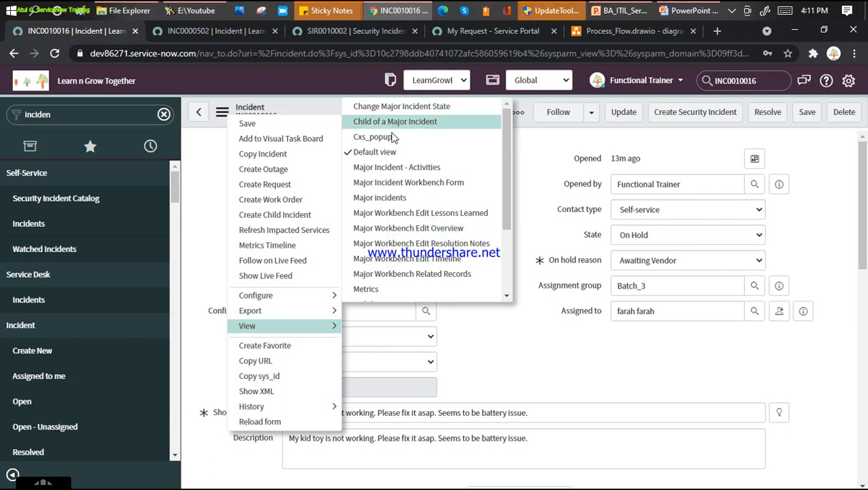
click(393, 199)
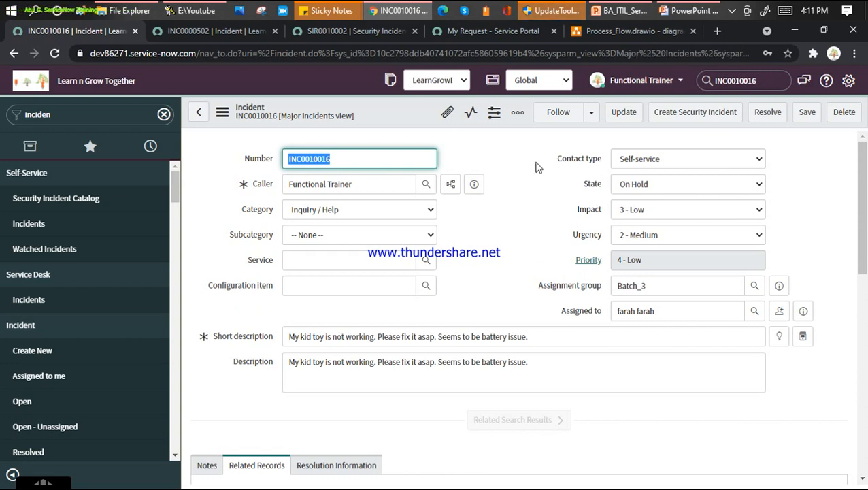
Look over the Major incidents view of INC0010016, including its related lists, and switch the form back to the Default view
scroll(535, 170, down, 6)
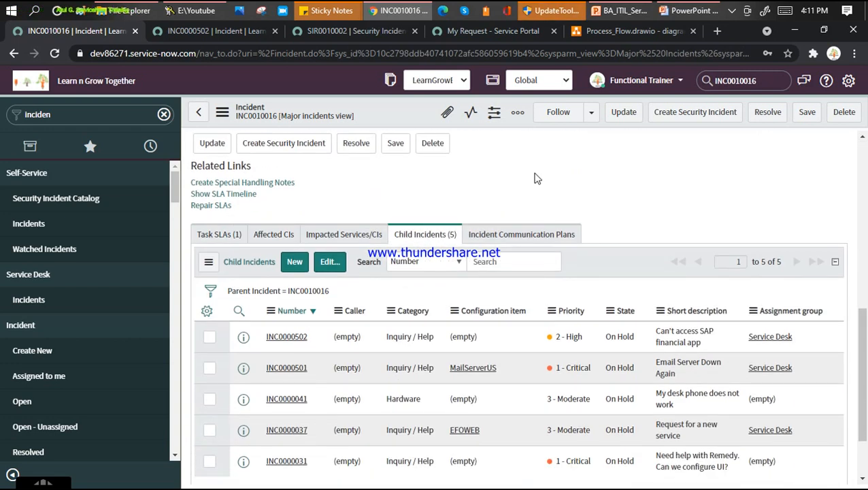
scroll(530, 179, up, 8)
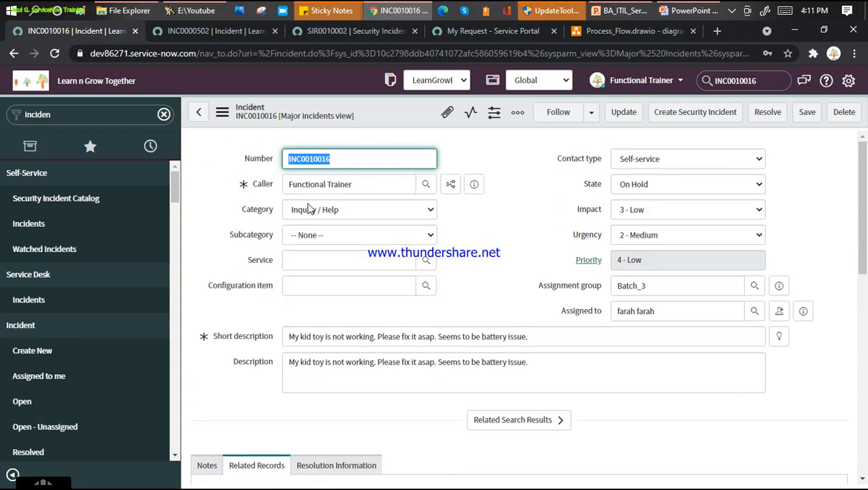
click(220, 113)
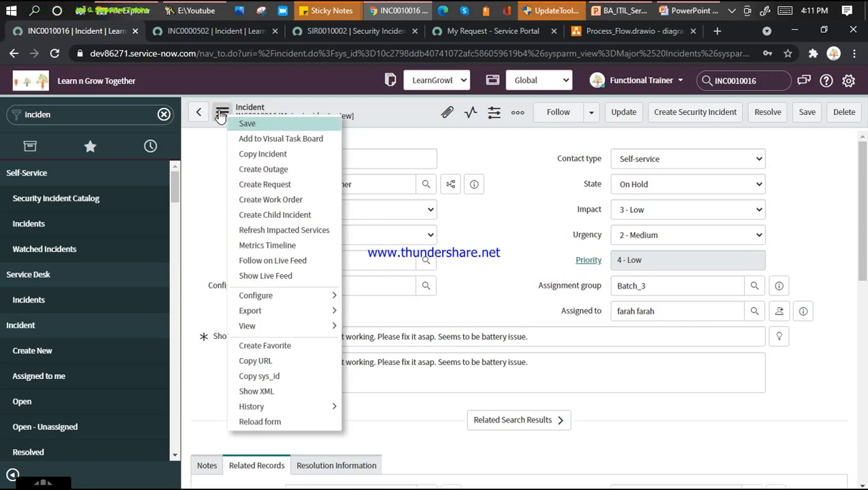
mouse_move(320, 325)
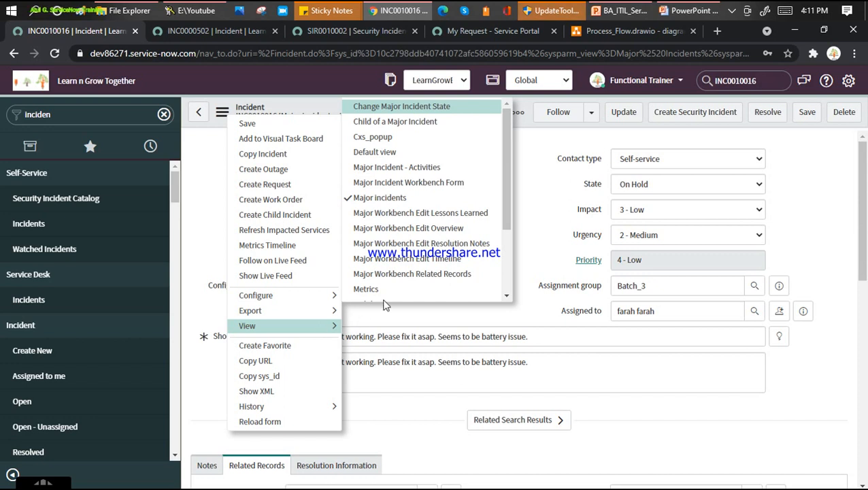
click(374, 152)
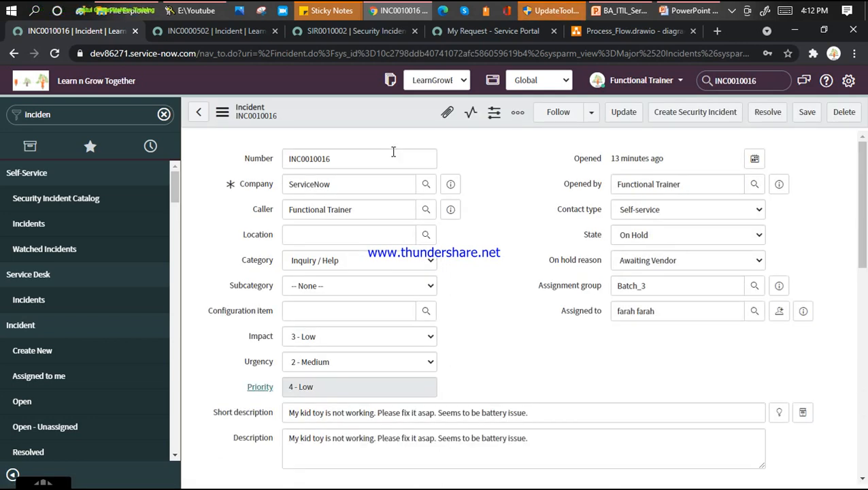
Set the State of INC0010016 to In Progress and save the incident
click(720, 236)
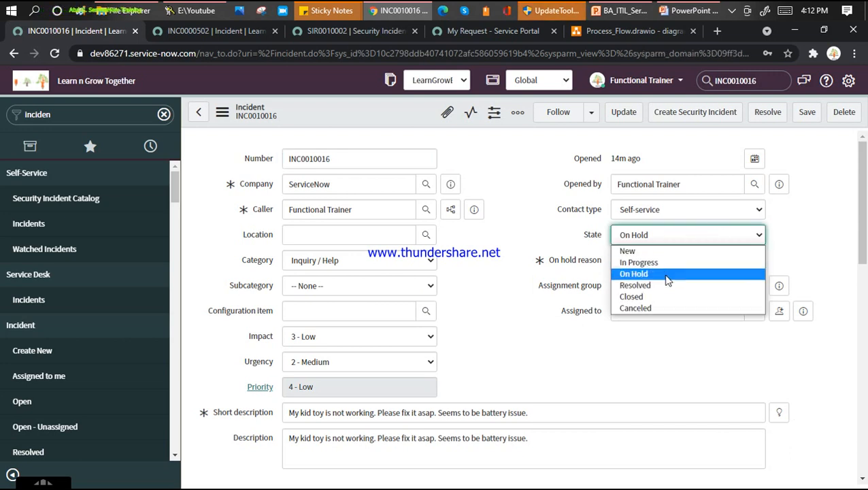
click(665, 265)
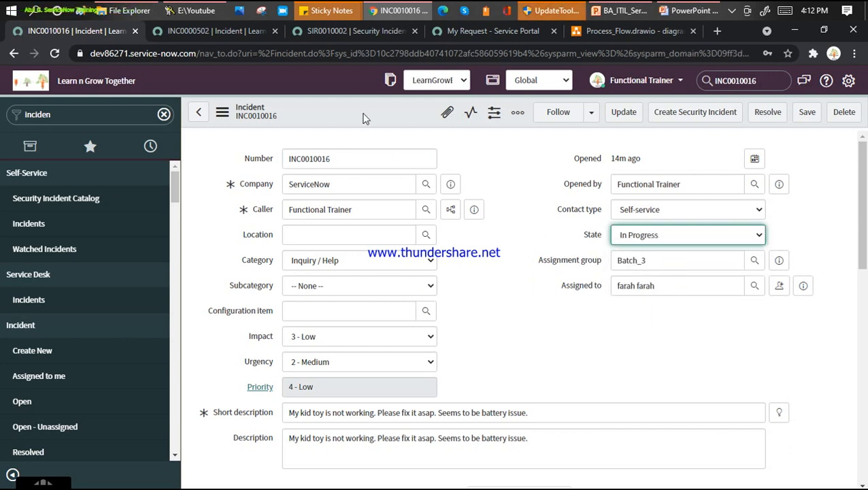
right_click(363, 116)
click(378, 124)
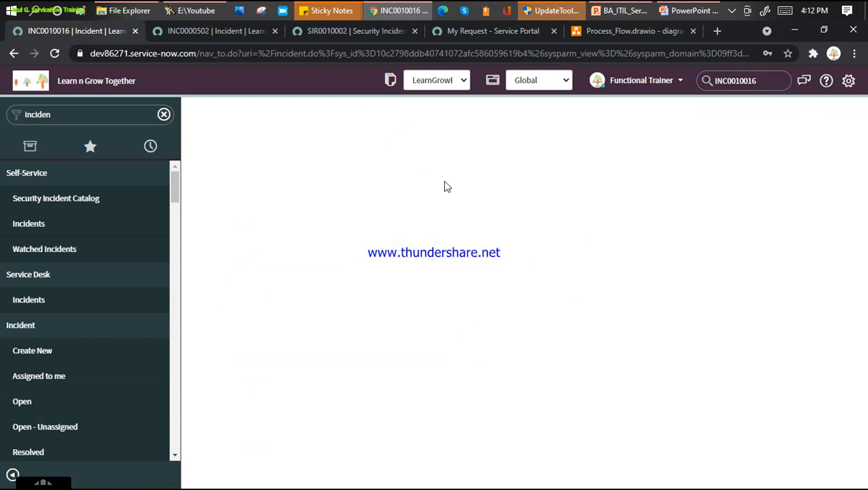
Review the related records and related lists on INC0010016, and open the related lists configuration for the Incident form
scroll(502, 206, down, 10)
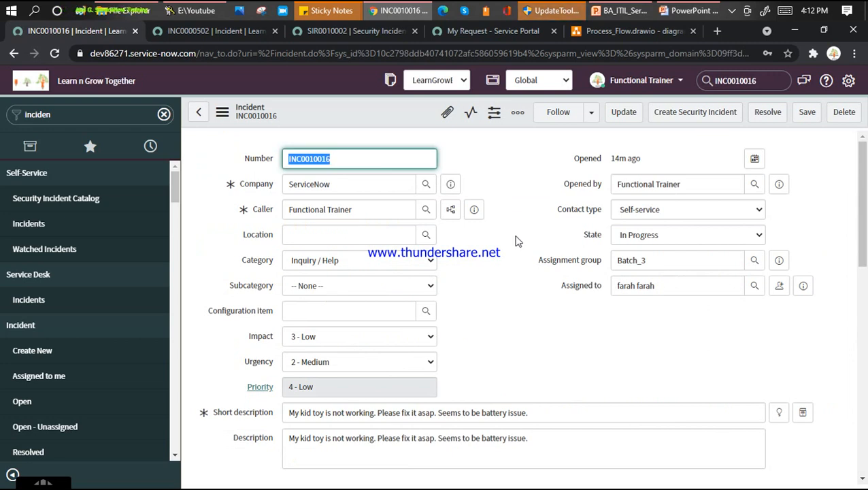
scroll(411, 223, up, 2)
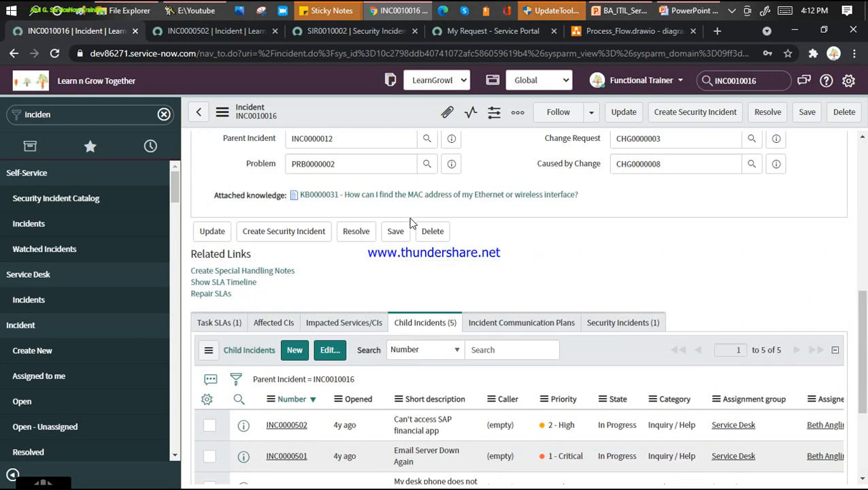
scroll(411, 223, up, 1)
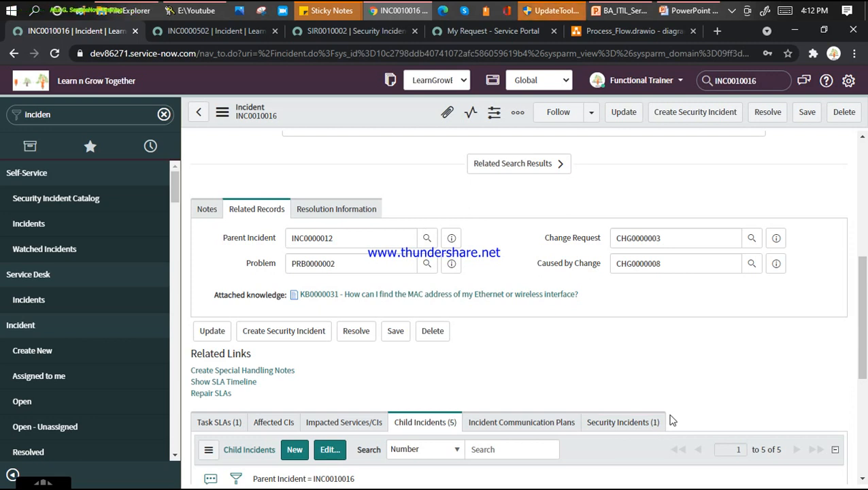
right_click(353, 111)
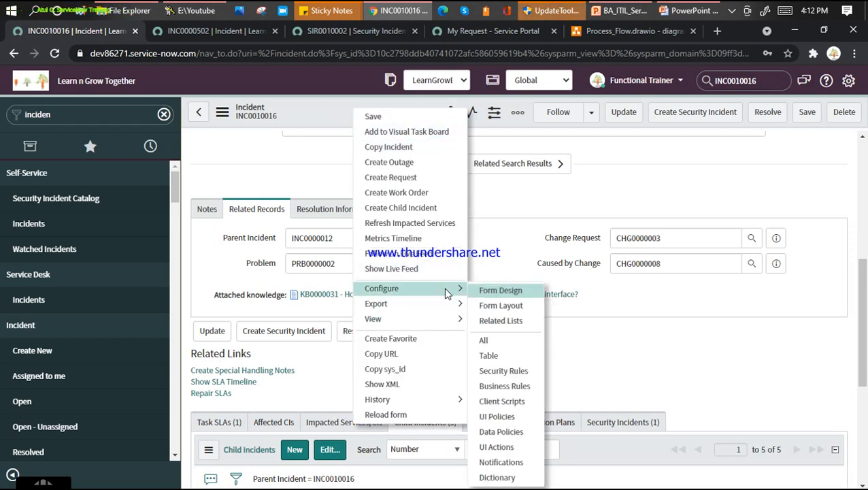
click(498, 321)
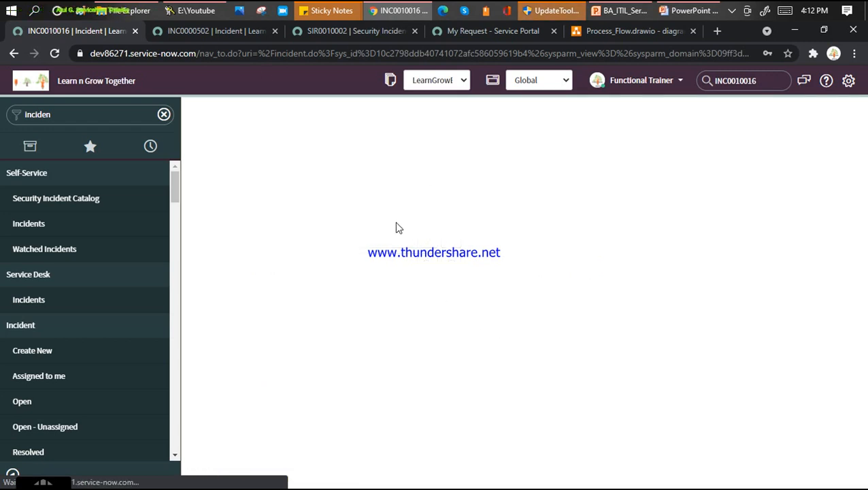
Add Metrics to the selected related lists of the Incident form's Default view and save the configuration
click(364, 177)
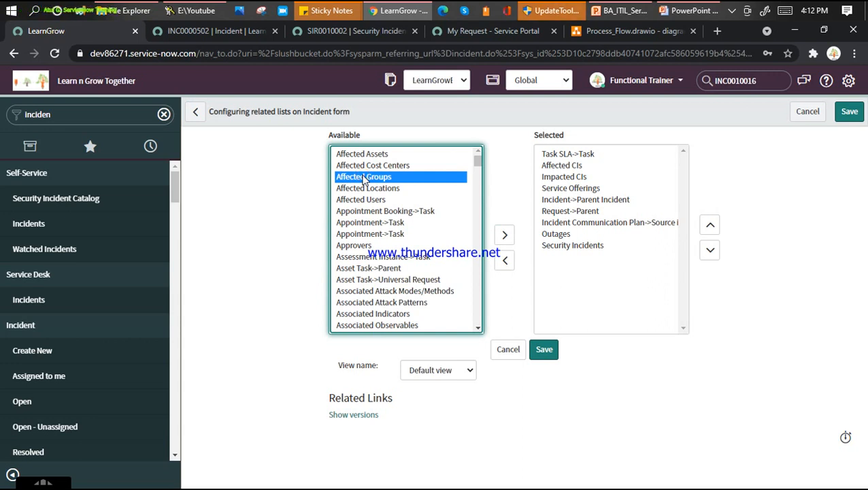
key(b)
key(Down)
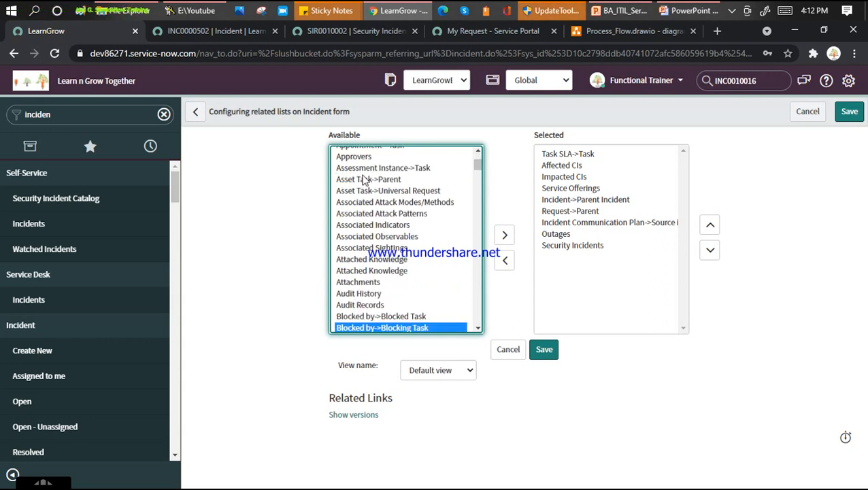
key(Down)
key(Down)
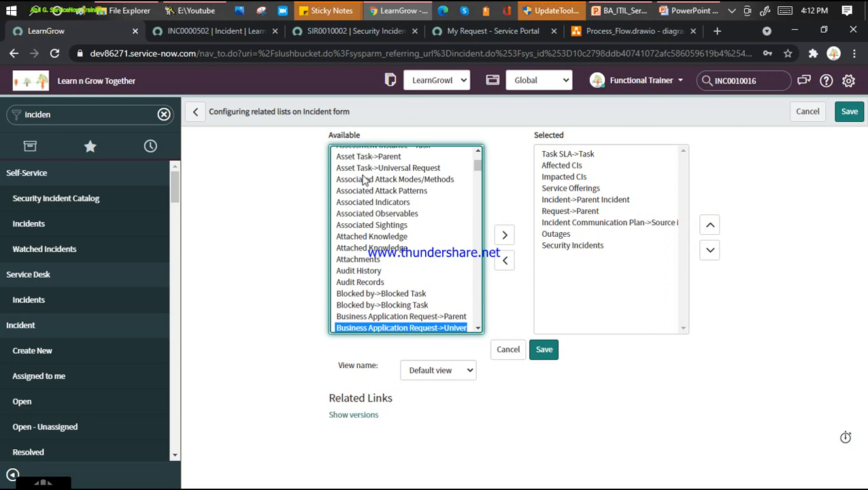
key(Down)
key(Down)
key(Down)
key(Down)
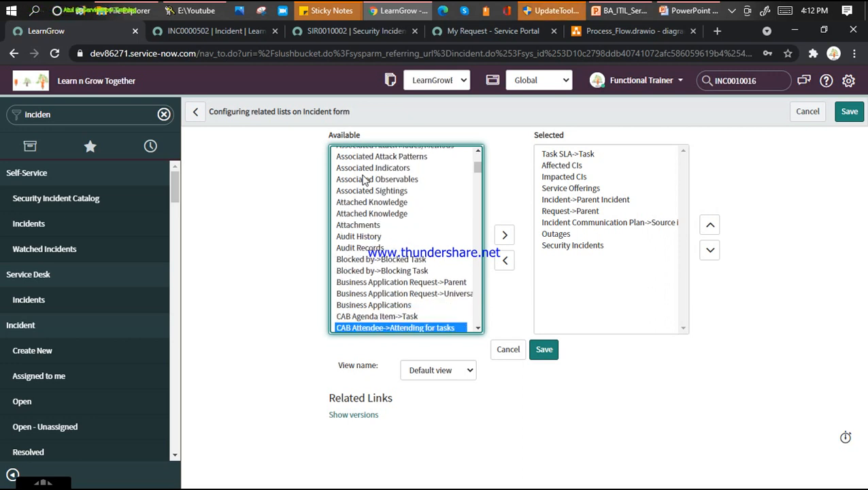
key(Down)
key(Down)
key(Down)
key(Down)
key(Down)
key(Down)
key(Down)
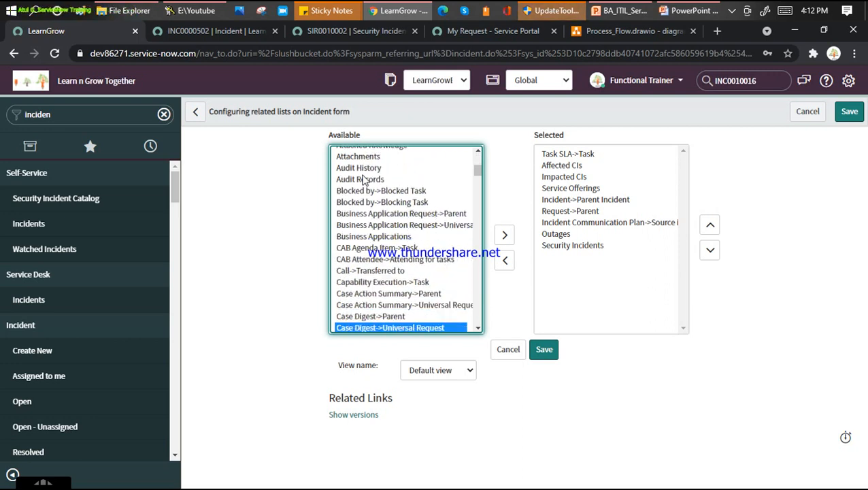
key(Down)
key(Down)
key(Down)
key(Down)
key(Down)
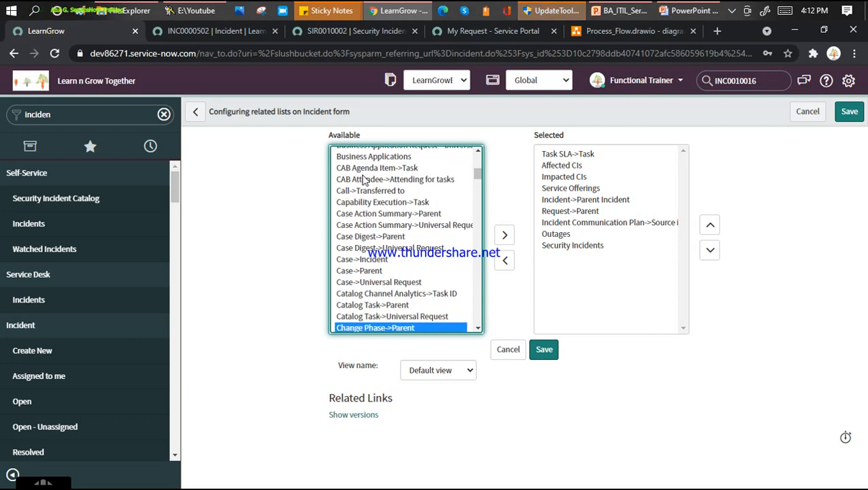
key(m)
key(m)
key(m)
key(m)
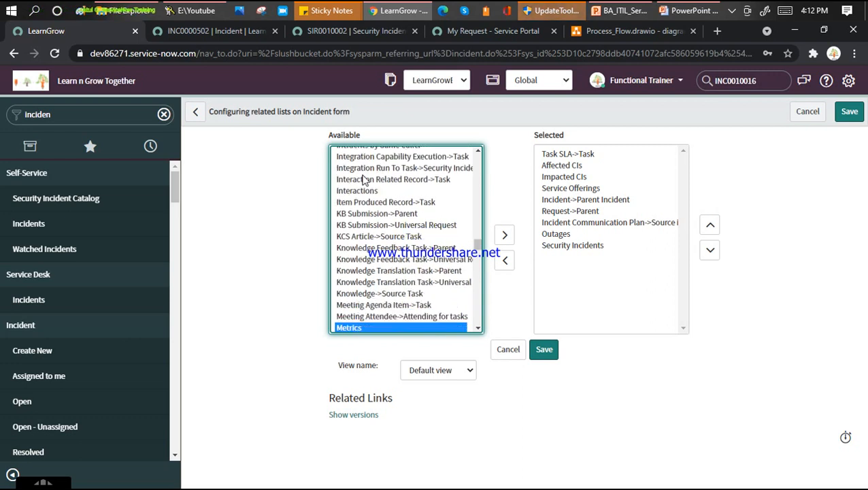
key(m)
key(m)
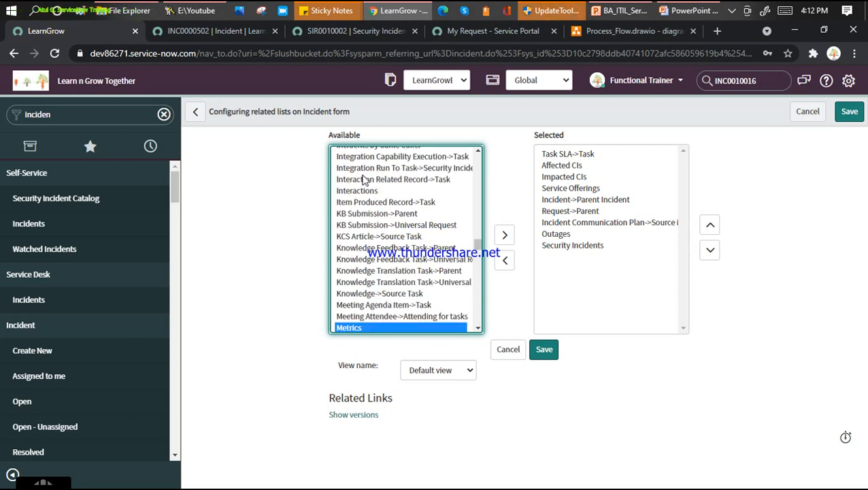
click(505, 236)
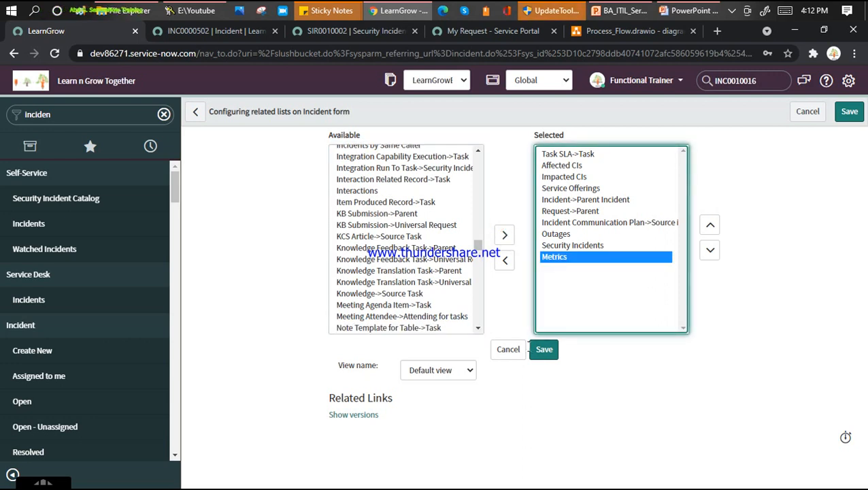
click(544, 351)
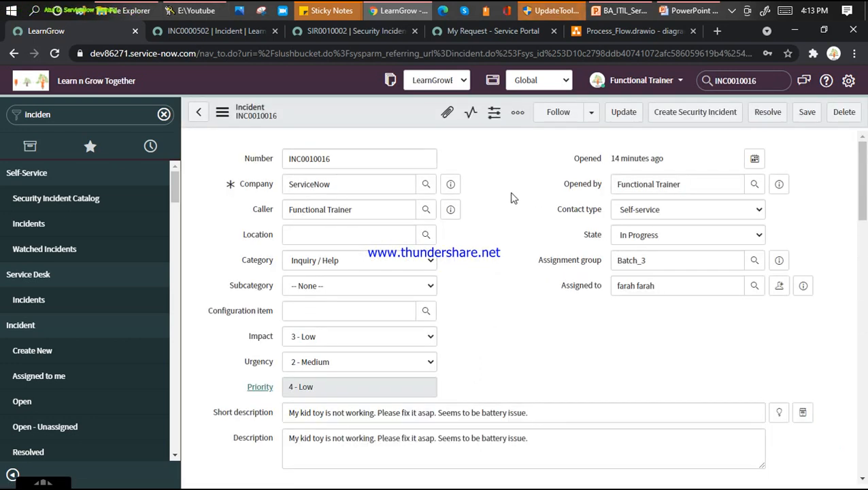
Open the Metrics related list on INC0010016 and examine its state duration and assignment entries
scroll(510, 194, down, 10)
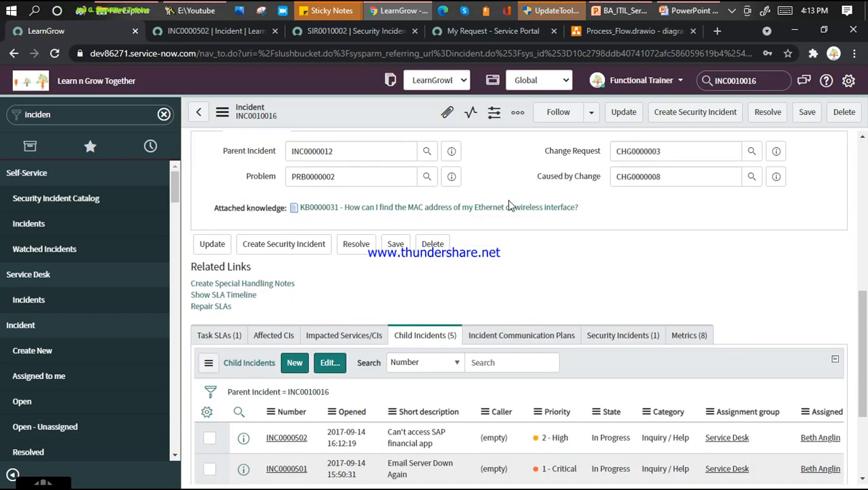
scroll(706, 338, up, 10)
scroll(655, 336, down, 6)
scroll(620, 341, down, 4)
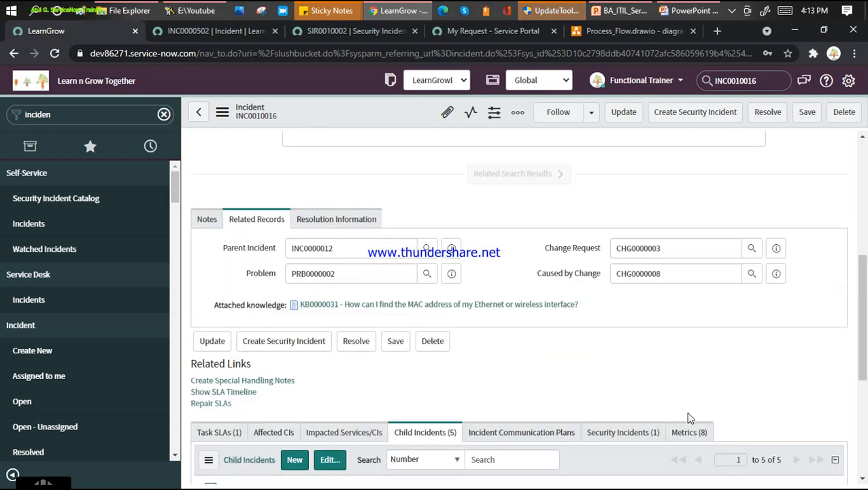
click(689, 248)
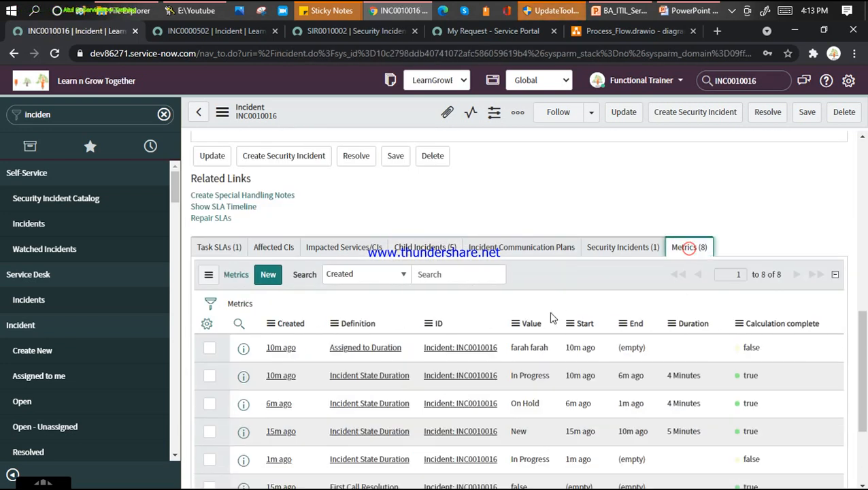
scroll(550, 310, down, 4)
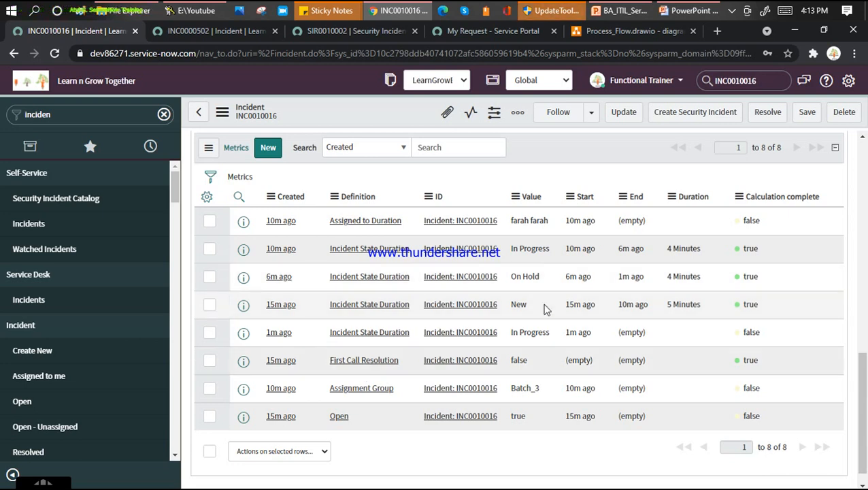
Try to resolve INC0010016 and check which mandatory fields are required
scroll(592, 245, up, 10)
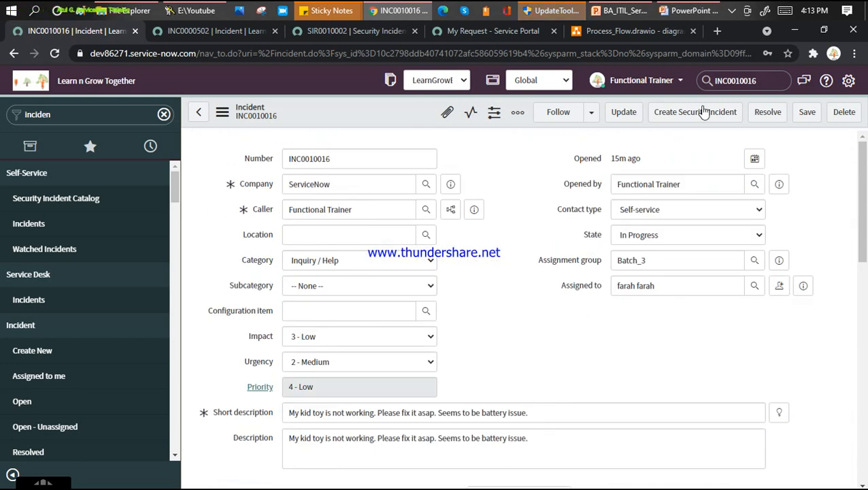
click(768, 114)
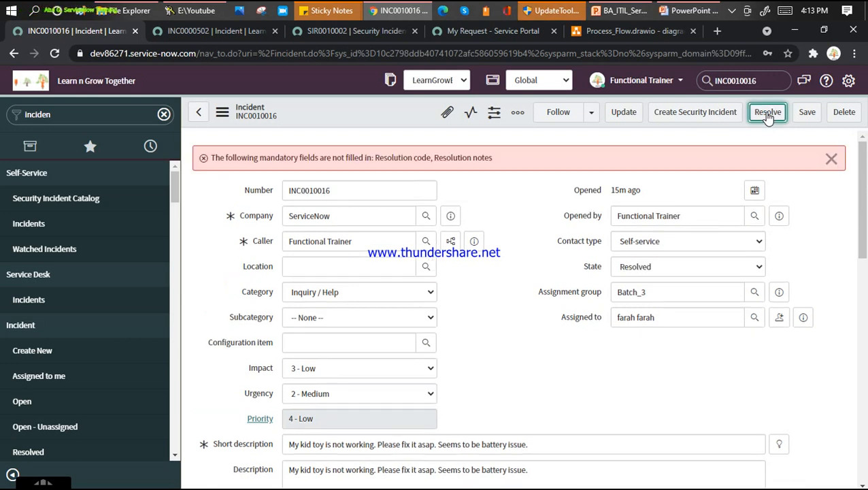
drag(376, 159, 499, 166)
In the resolution information, set Resolution code to Solved (Work Around) and enter "It has been fixed." as the resolution notes
scroll(503, 217, down, 10)
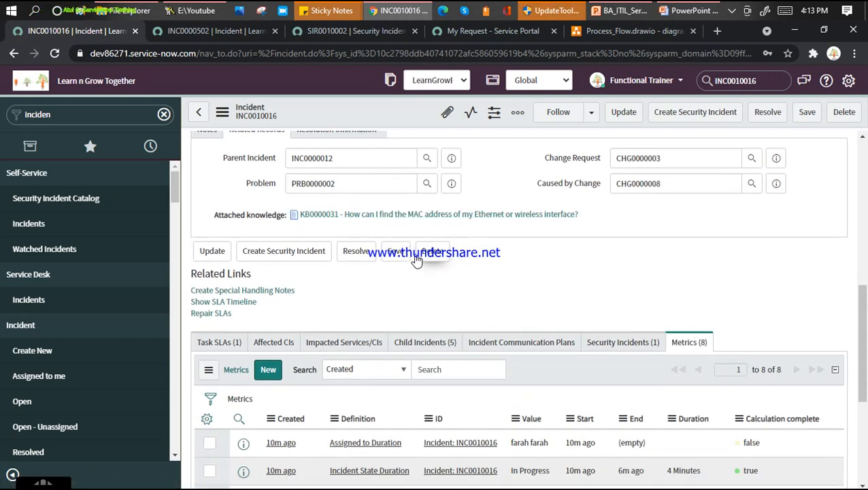
scroll(344, 215, up, 1)
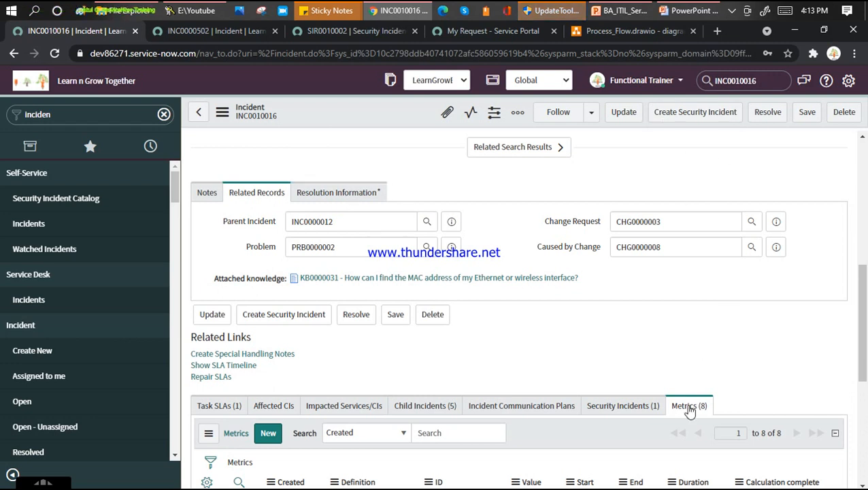
click(359, 192)
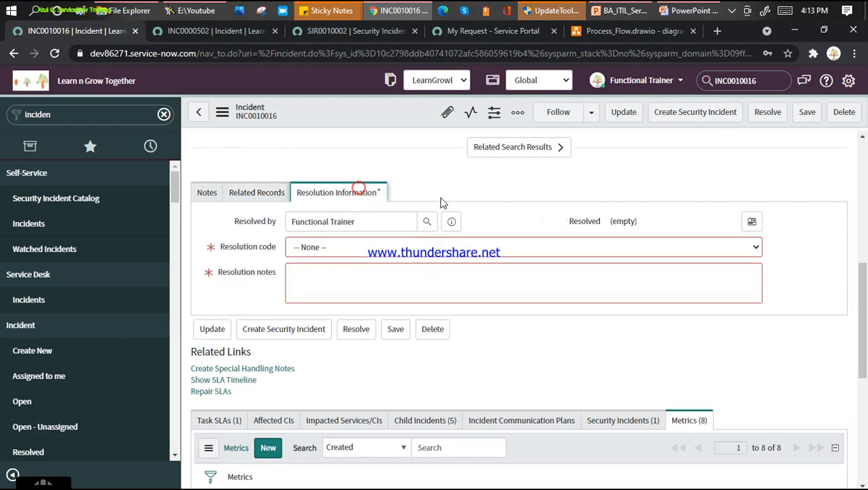
click(379, 251)
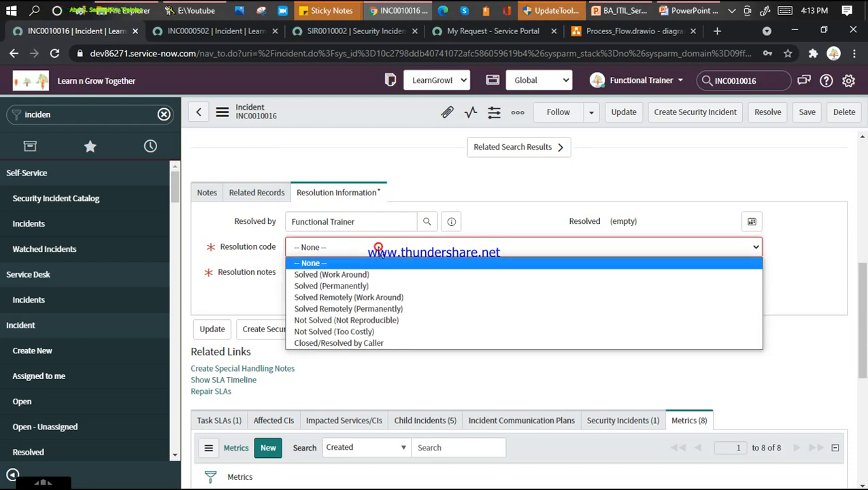
click(357, 275)
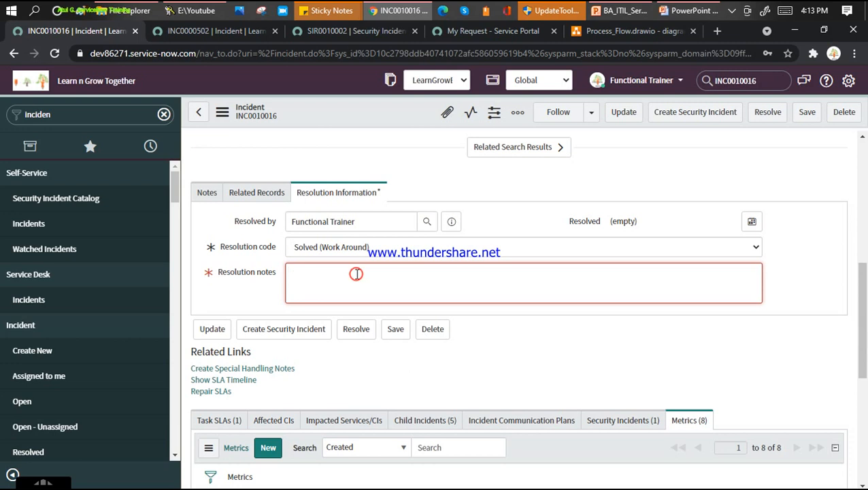
text(It has been fixed.)
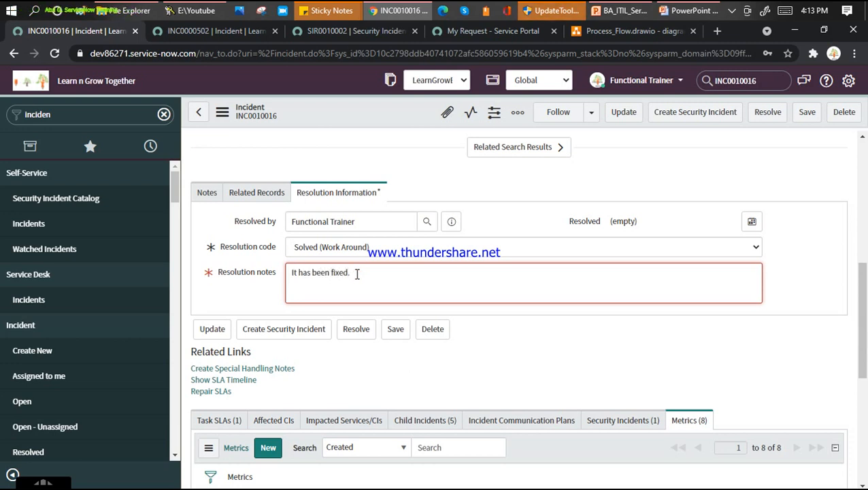
Save INC0010016 with its resolution information to complete resolving the incident
right_click(373, 111)
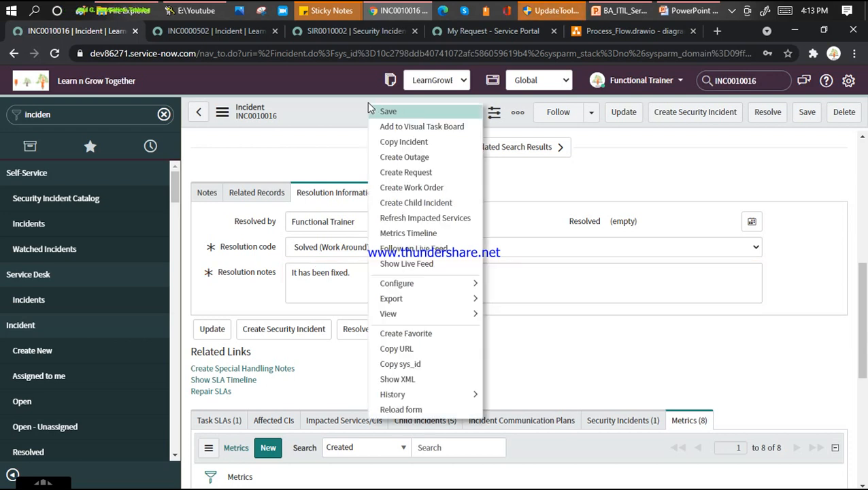
click(408, 113)
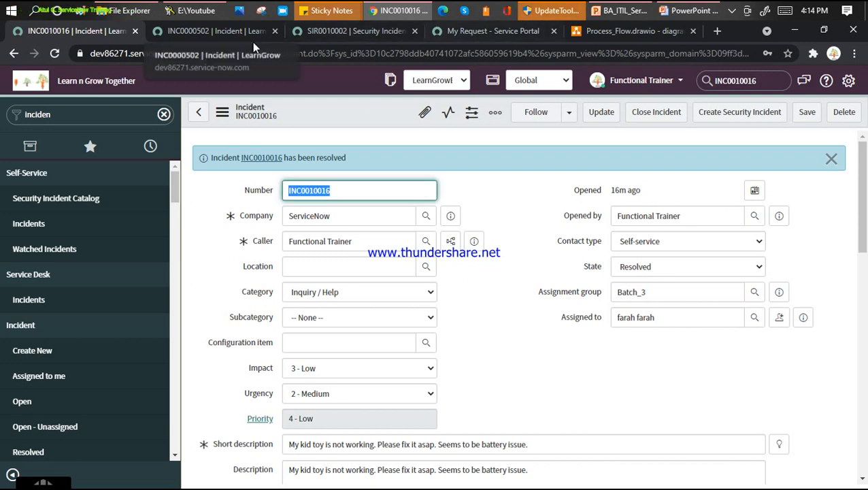
Review INC0010016's state, available actions and activity history on its Service Portal request page
click(513, 30)
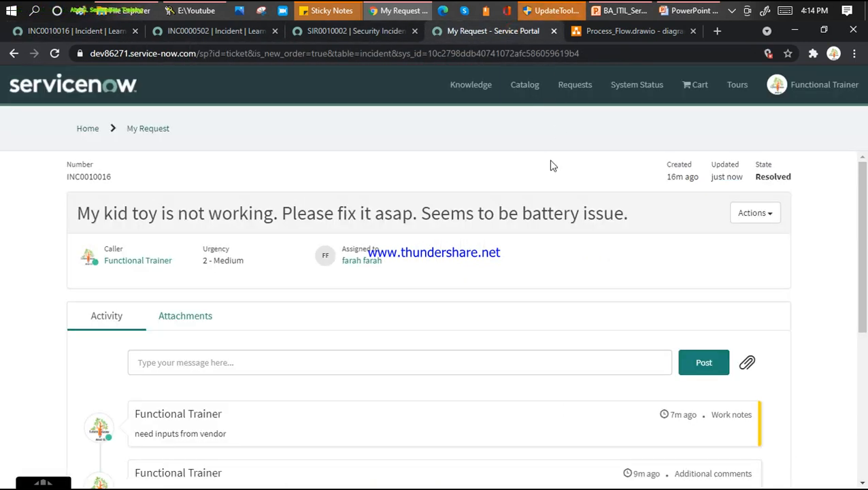
scroll(328, 196, down, 3)
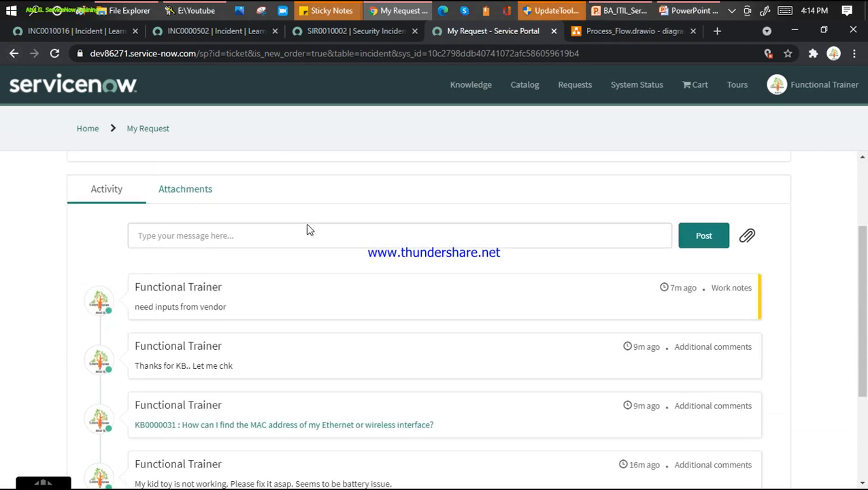
scroll(279, 276, up, 3)
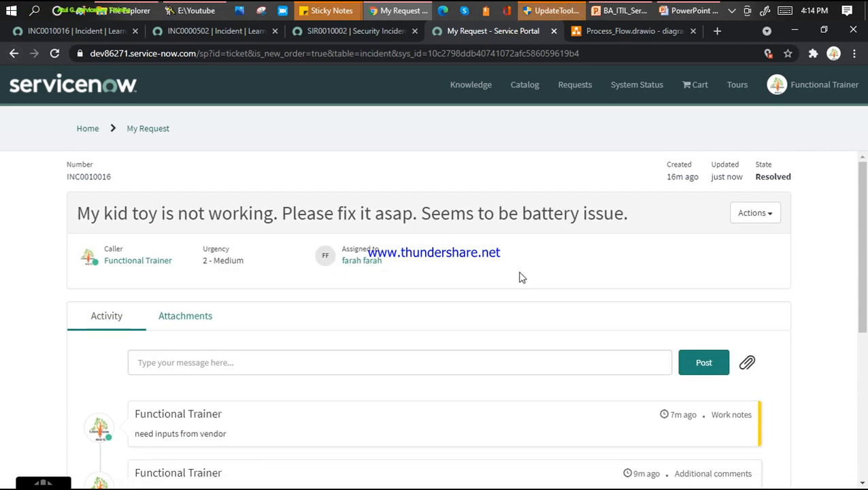
double_click(769, 176)
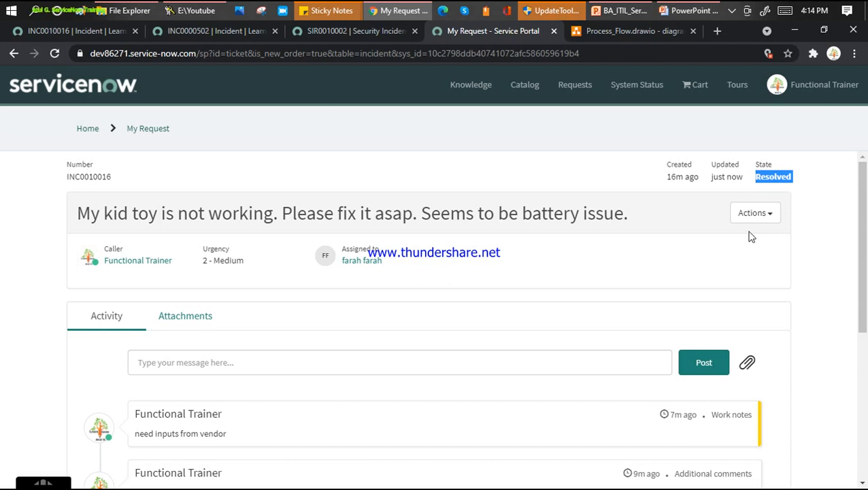
click(768, 217)
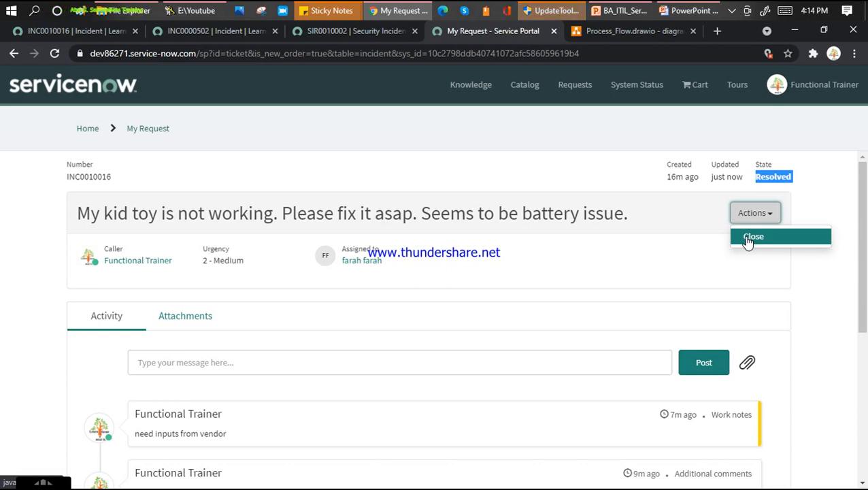
click(447, 154)
scroll(448, 160, down, 3)
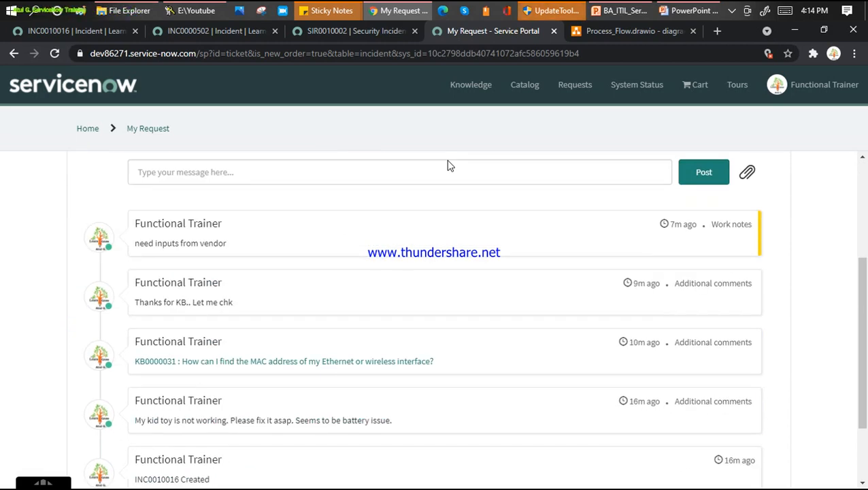
scroll(448, 163, down, 2)
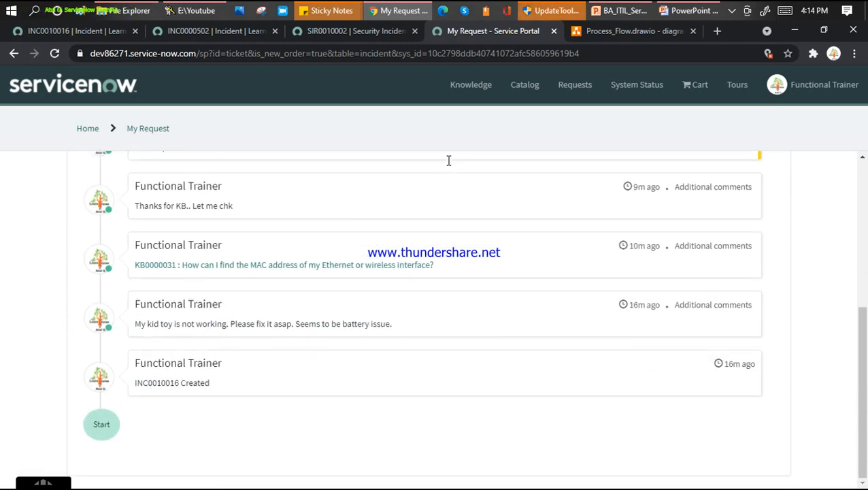
scroll(448, 163, up, 3)
Return to the incident record, filter the navigator by "properties" and open Incident Properties under Incident administration
click(97, 32)
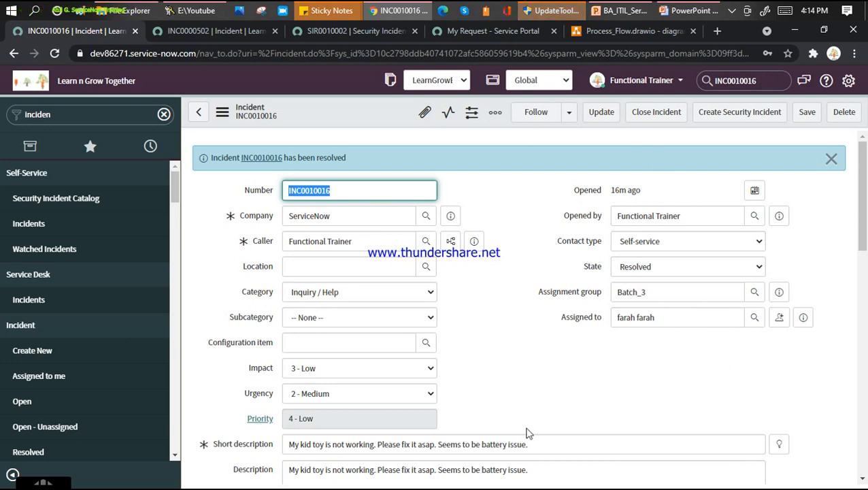
scroll(105, 285, down, 6)
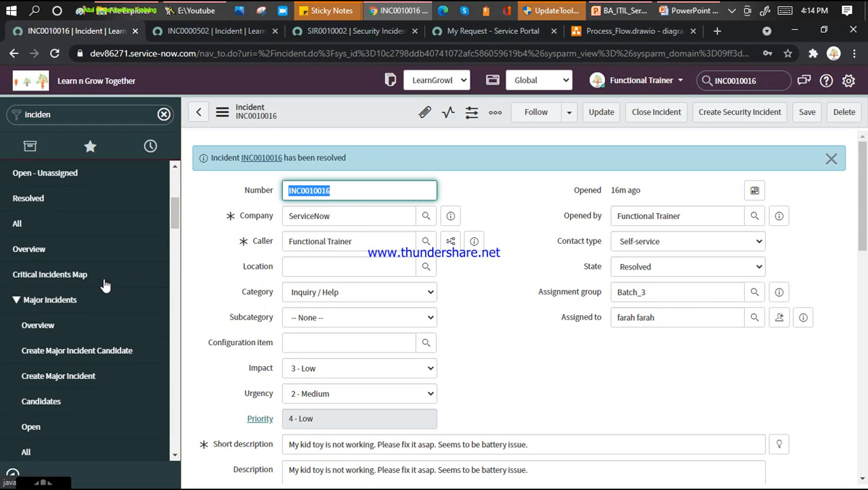
scroll(106, 285, down, 4)
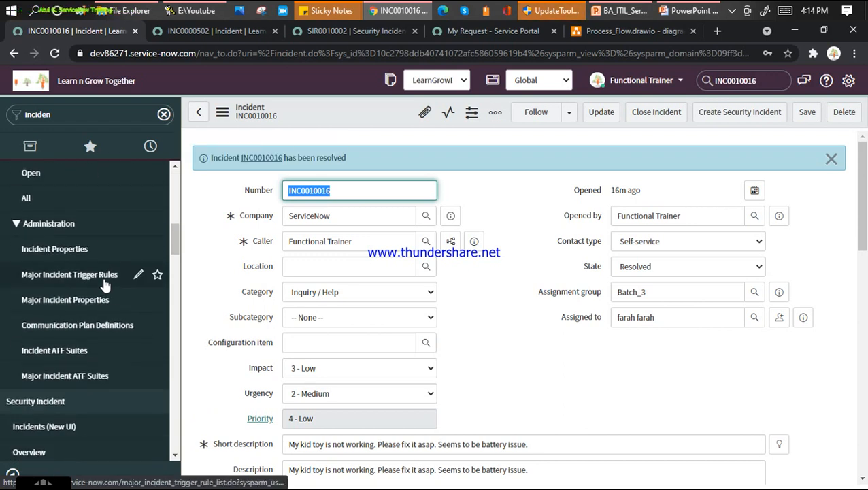
scroll(105, 286, down, 5)
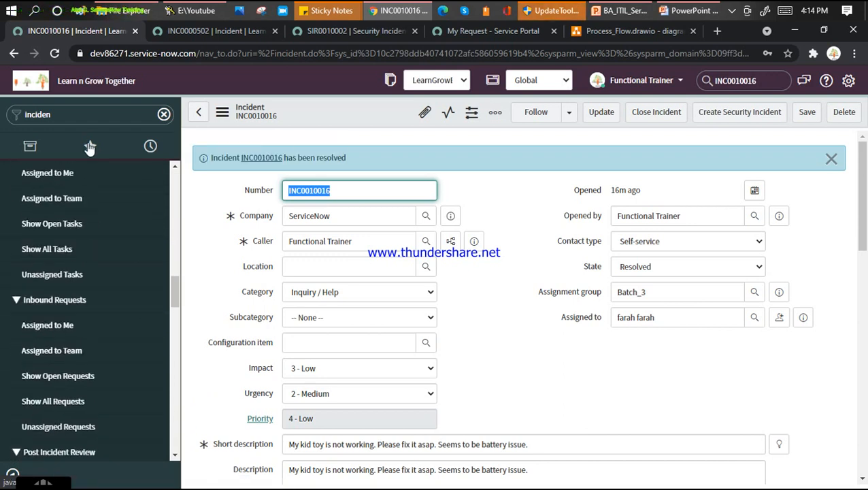
click(88, 115)
text(proper)
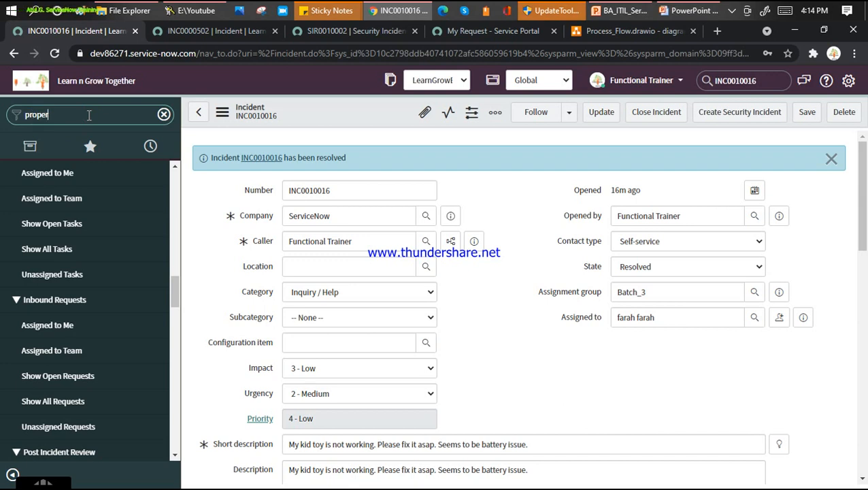
text(ties)
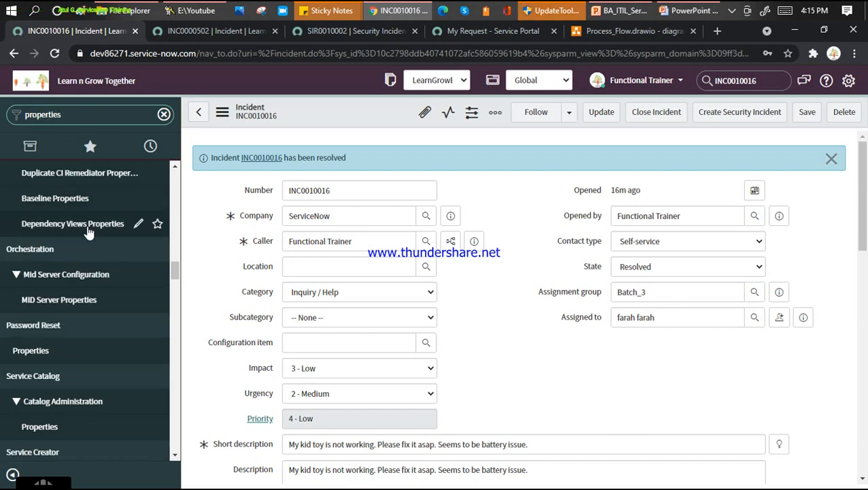
scroll(116, 252, up, 15)
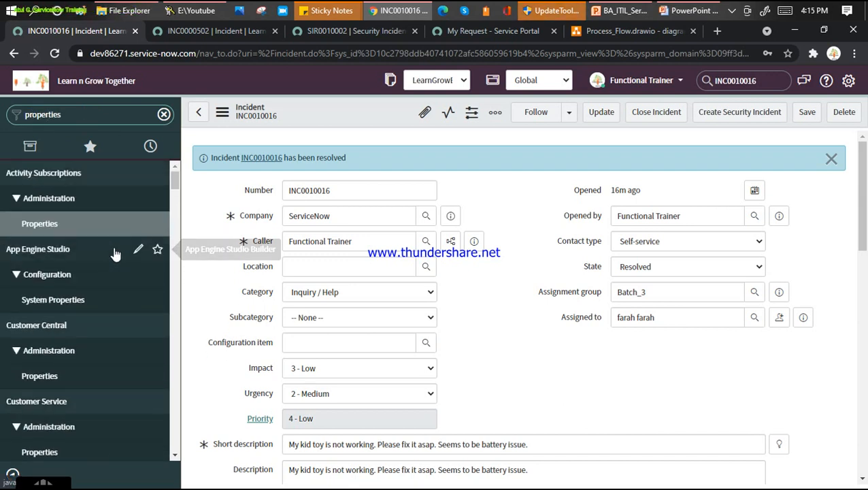
scroll(117, 243, down, 5)
scroll(116, 249, down, 5)
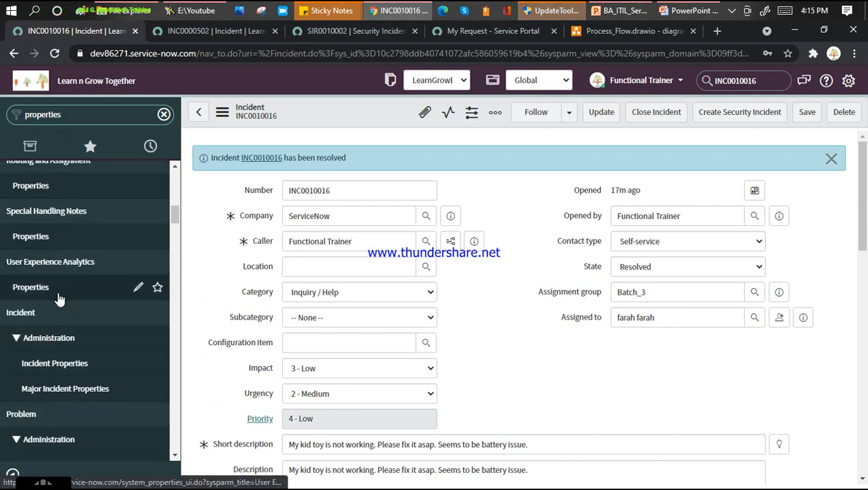
click(61, 365)
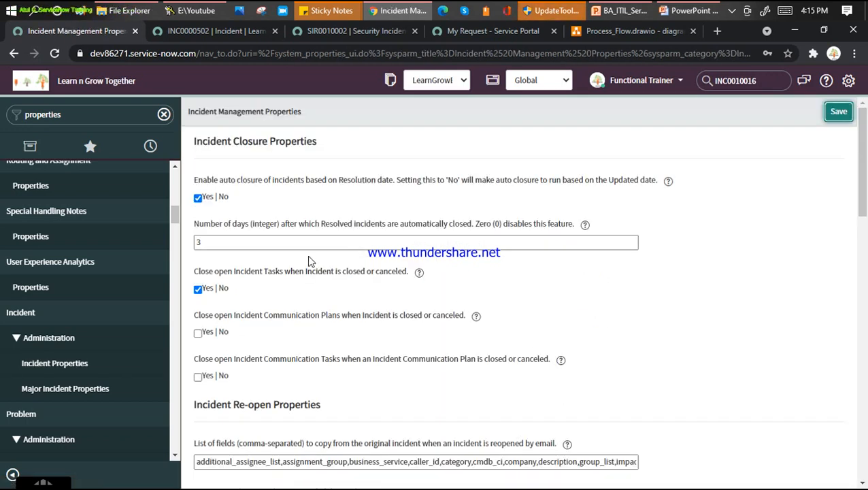
Set the number of days after which resolved incidents are automatically closed to 2 and save the incident properties
drag(195, 224, 475, 230)
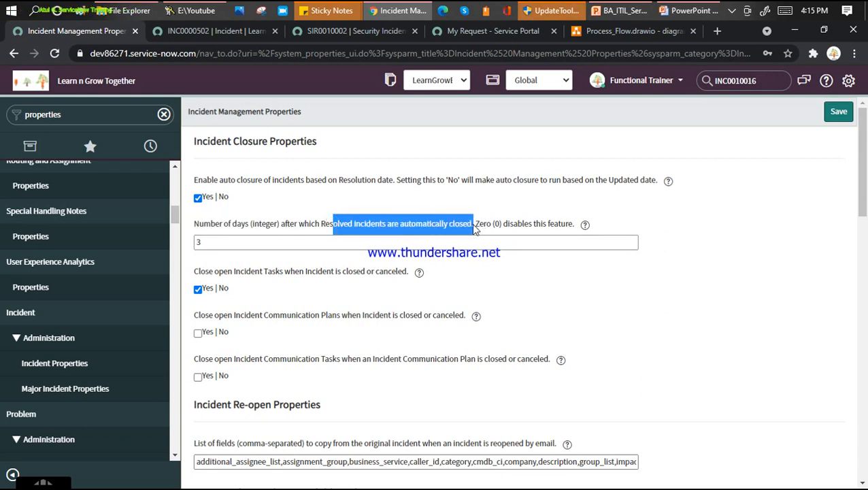
drag(221, 240, 194, 244)
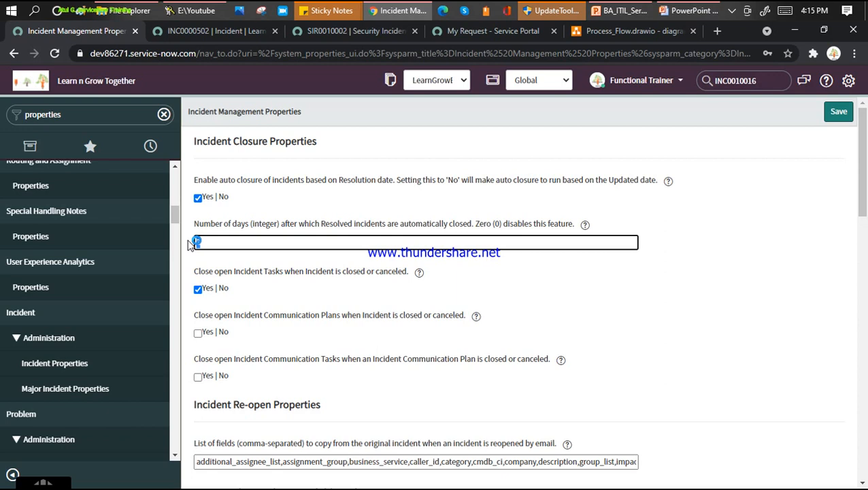
click(215, 242)
key(BackSpace)
scroll(381, 318, down, 1)
scroll(381, 318, down, 3)
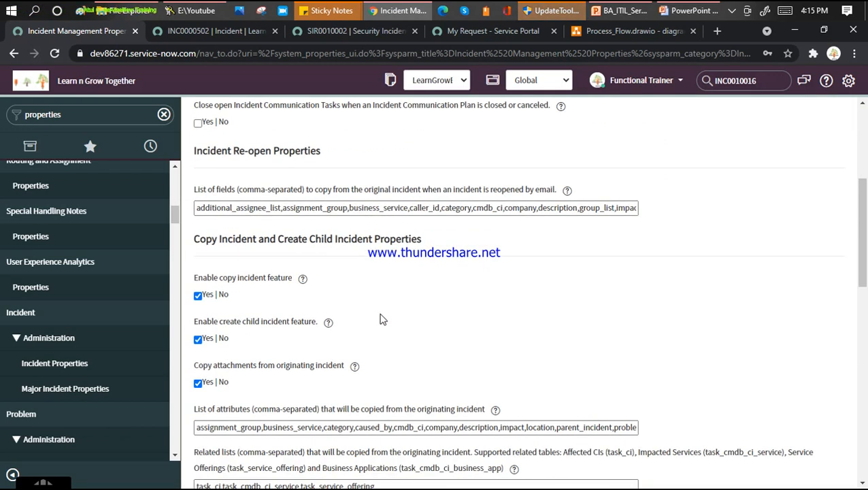
scroll(381, 318, up, 4)
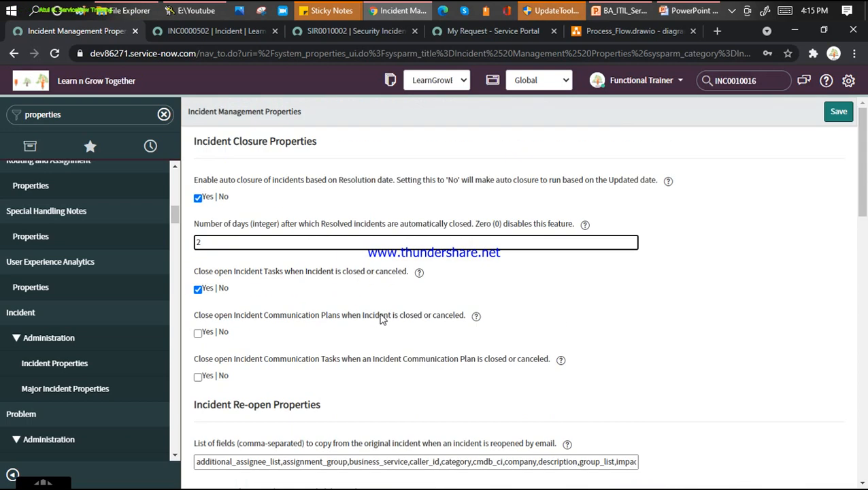
click(839, 113)
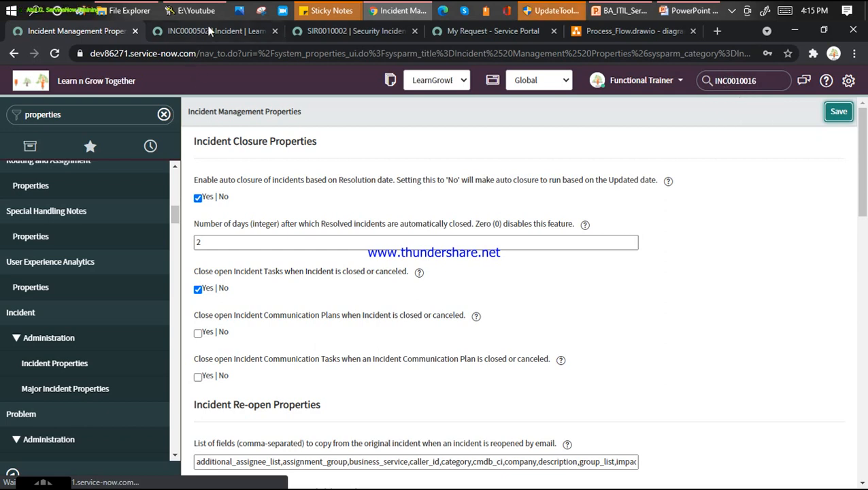
Close INC0010016 as the caller from its Service Portal request page
click(490, 32)
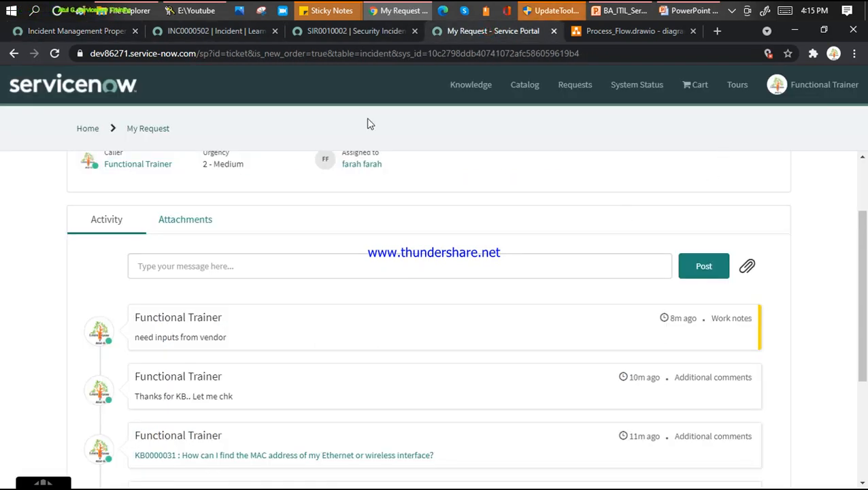
scroll(560, 254, up, 2)
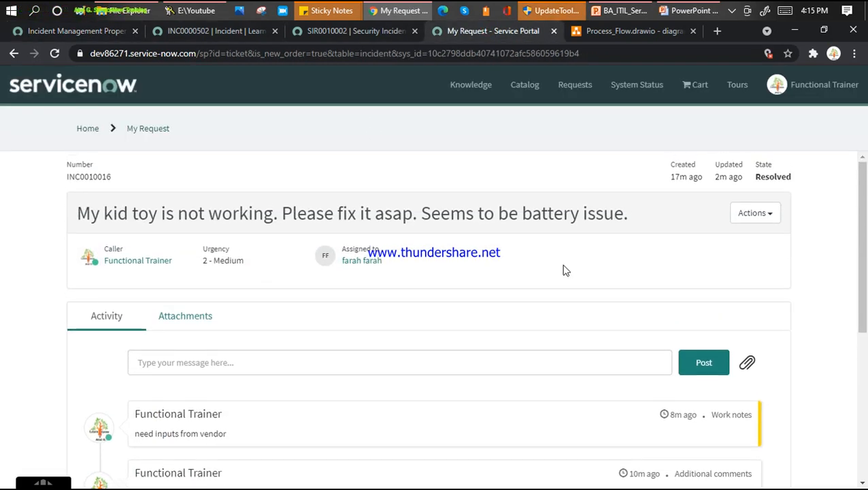
click(765, 213)
click(752, 238)
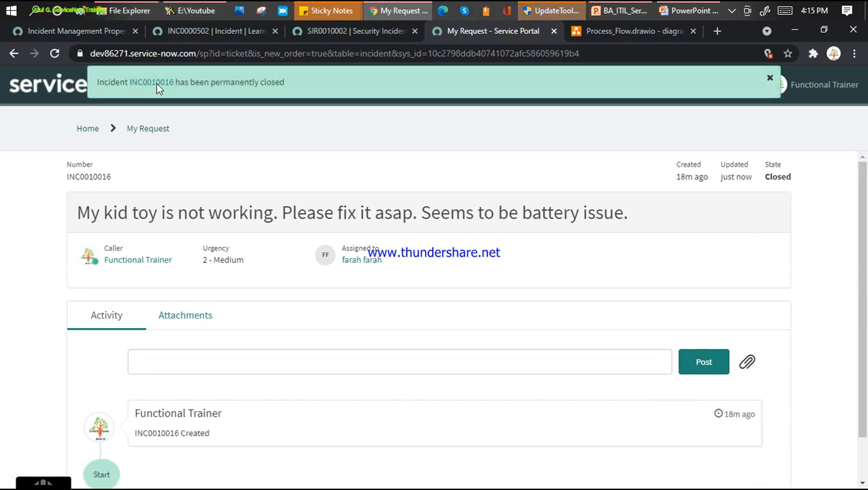
Find INC0010016 through the global search, open its record and check the State field
click(98, 34)
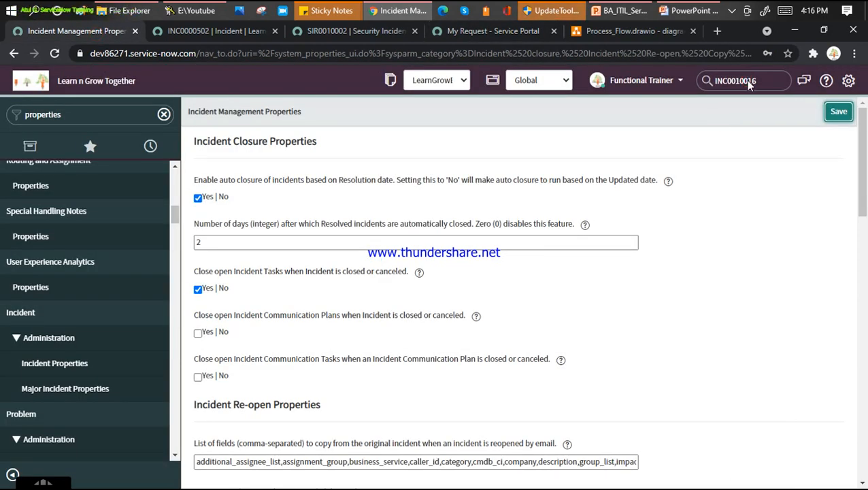
key(Return)
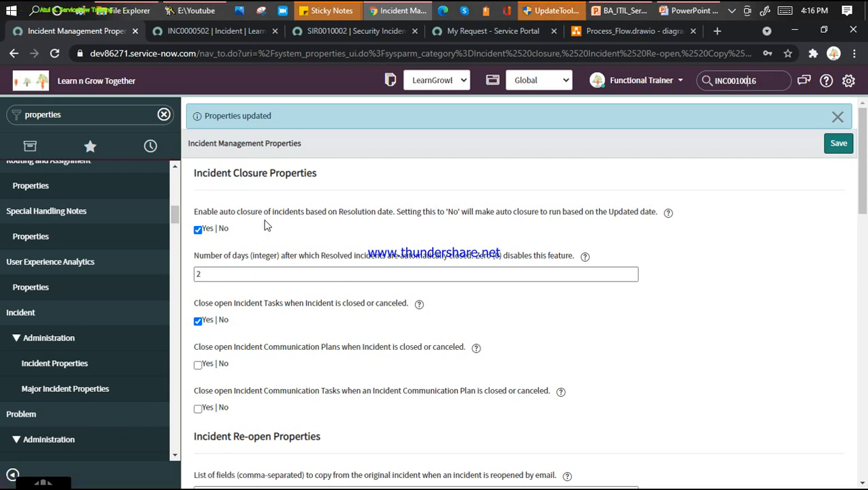
key(Return)
click(772, 86)
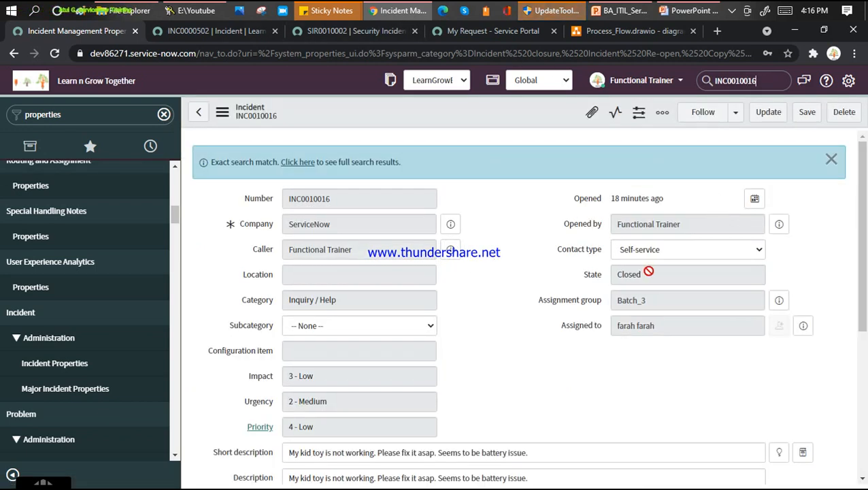
click(616, 274)
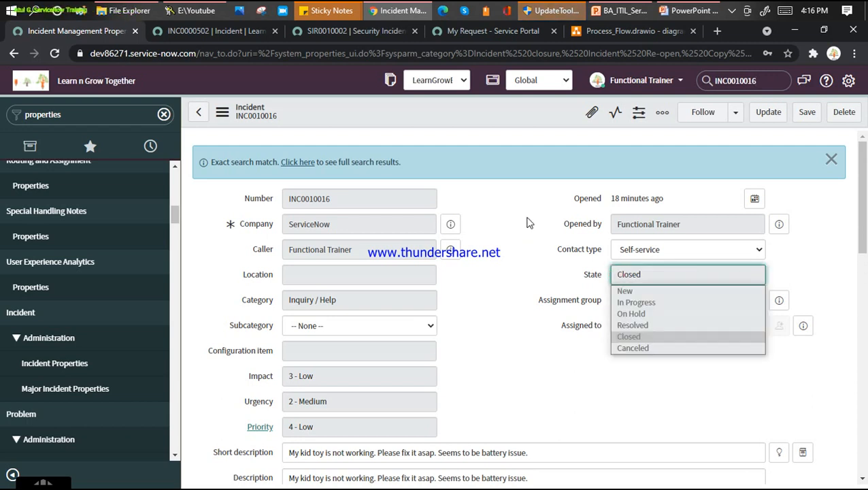
Examine the closed incident's Metrics and Task SLAs lists, resolution information and related records
scroll(513, 219, down, 2)
scroll(482, 246, down, 4)
scroll(482, 246, down, 4)
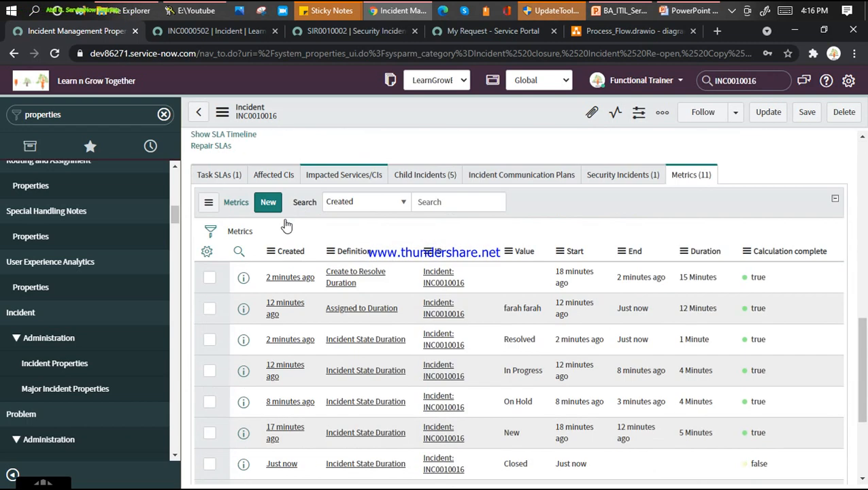
click(212, 179)
scroll(553, 252, up, 8)
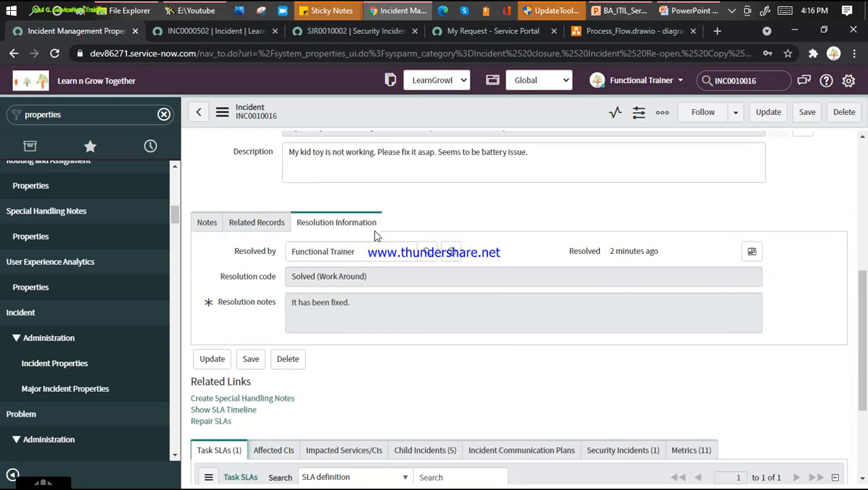
click(255, 400)
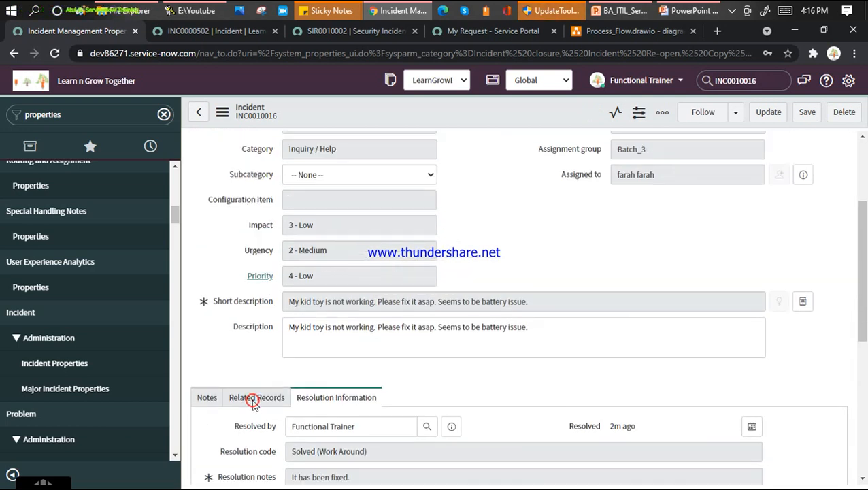
scroll(612, 235, down, 3)
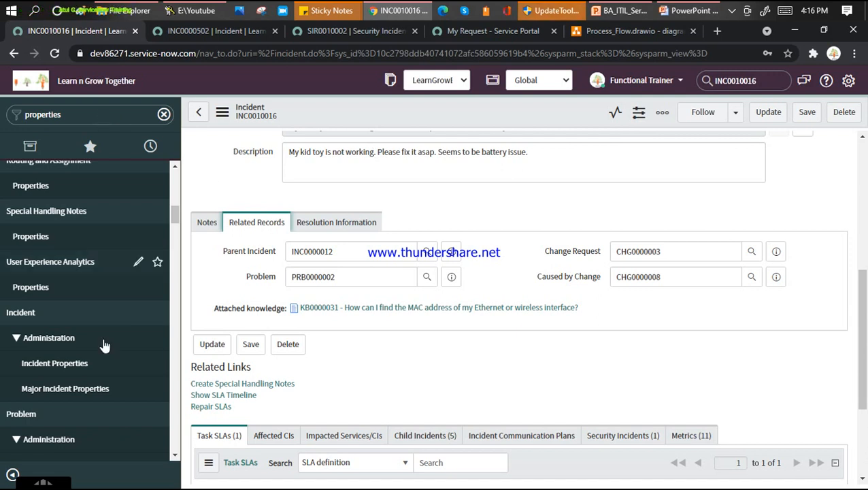
Open the Incident Properties page and examine the Copy Incident and Create Child Incident Properties section
click(65, 368)
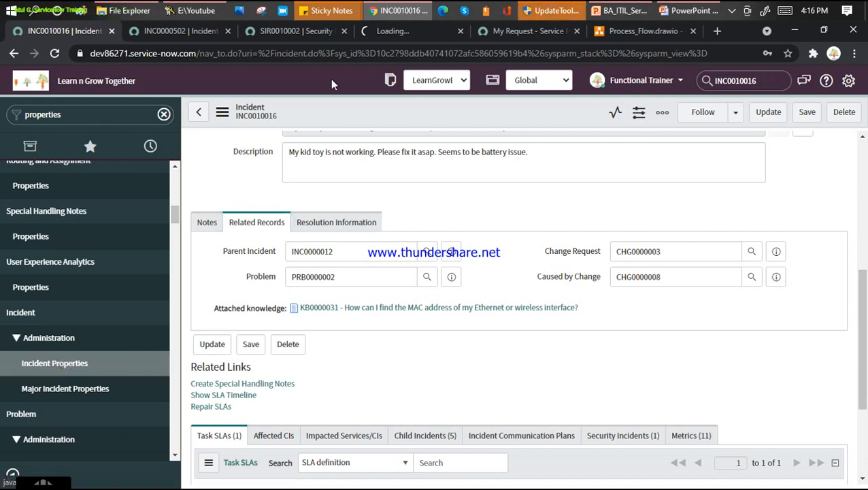
click(405, 30)
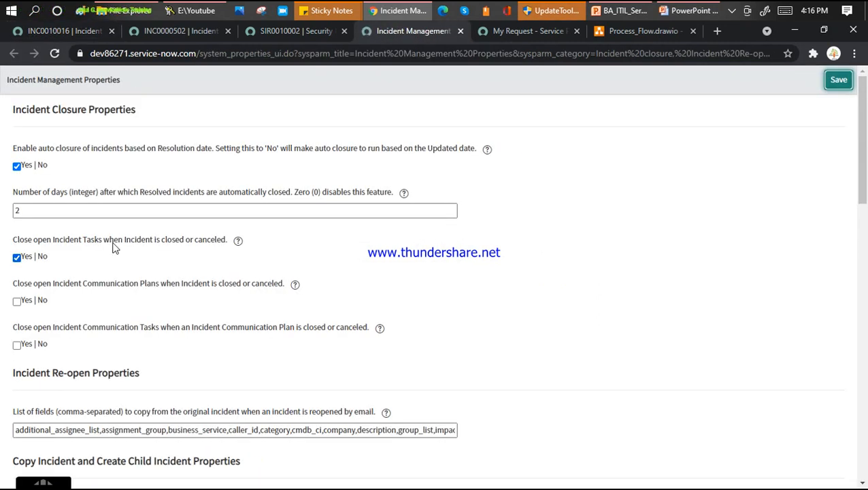
scroll(115, 248, down, 4)
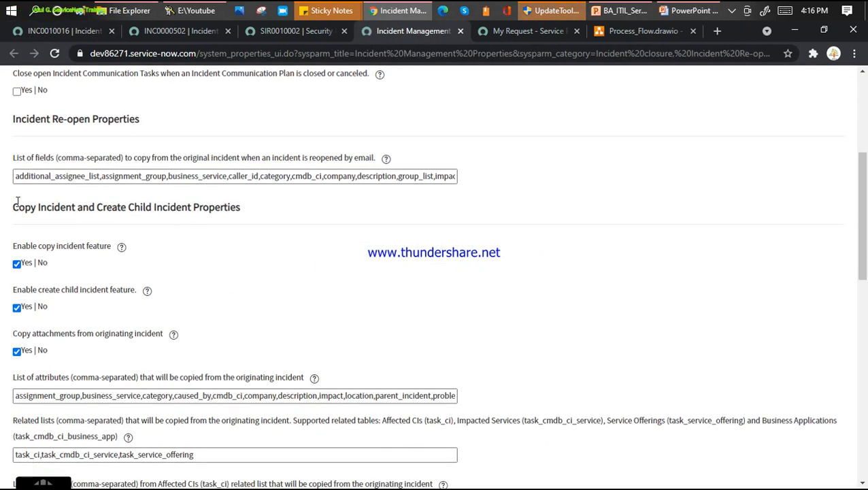
drag(13, 207, 257, 214)
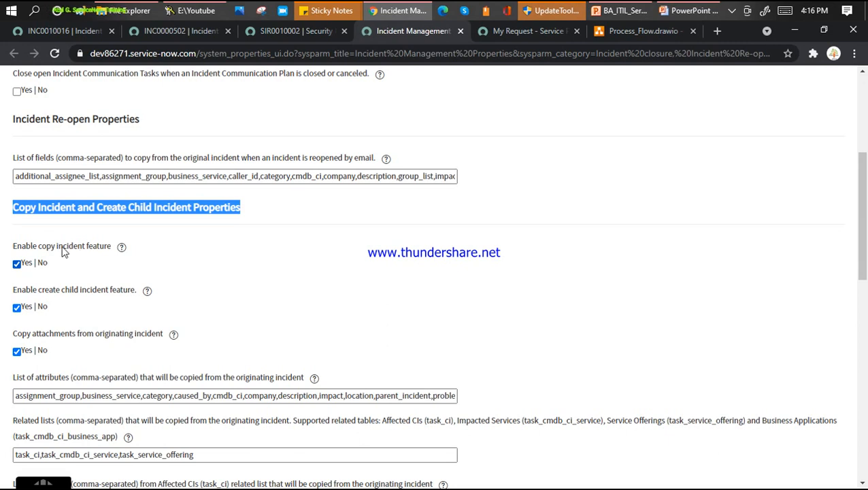
Check the additional actions of INC0010016 for the Copy Incident option
click(67, 34)
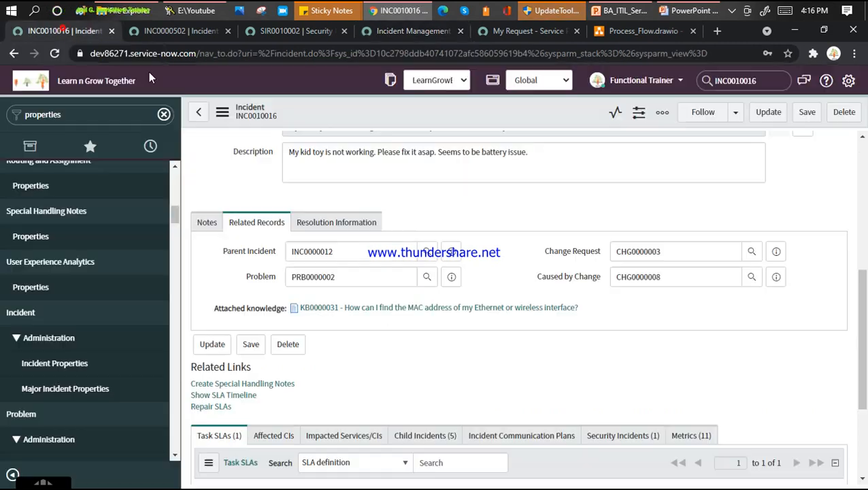
click(223, 114)
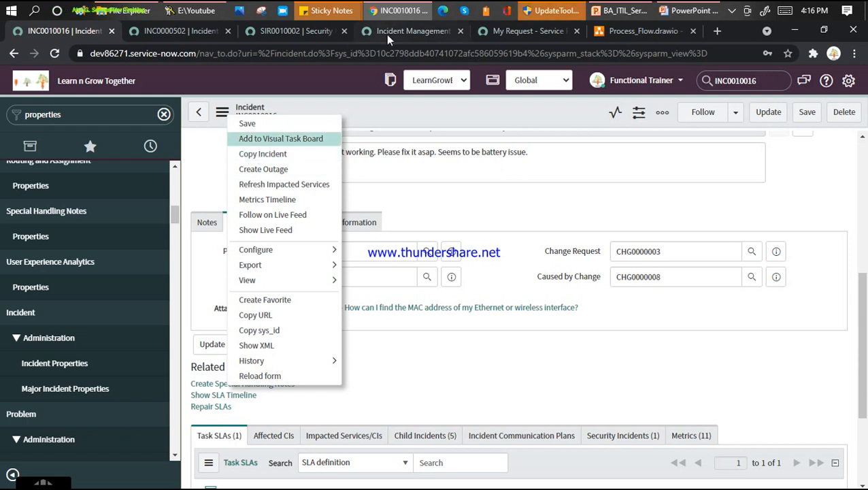
click(221, 112)
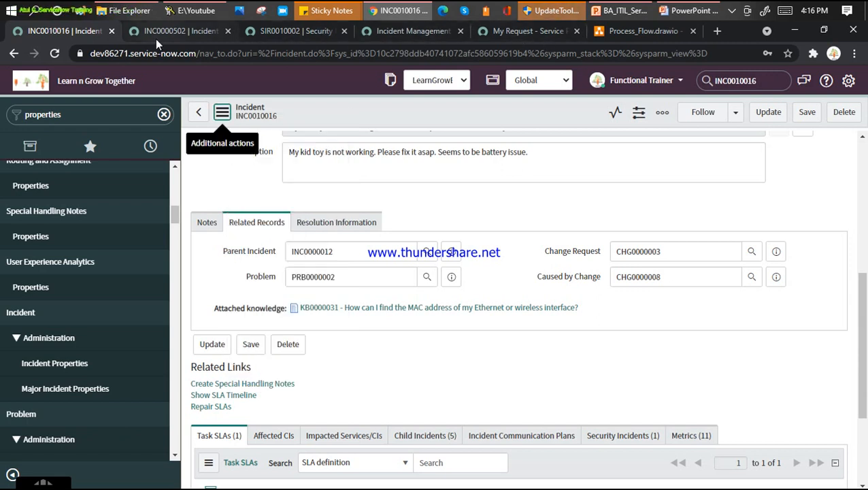
Review the property that enables creating child incidents and inspect the Child Incidents list of INC0010016
click(414, 30)
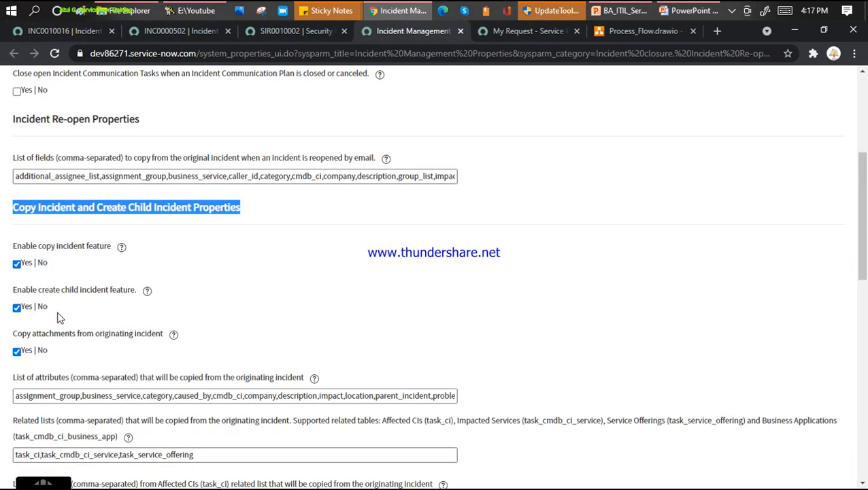
drag(58, 297, 128, 304)
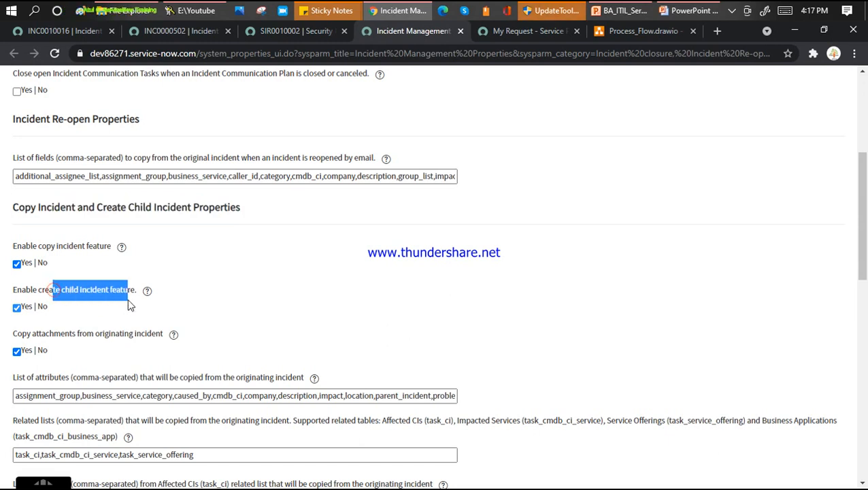
click(62, 31)
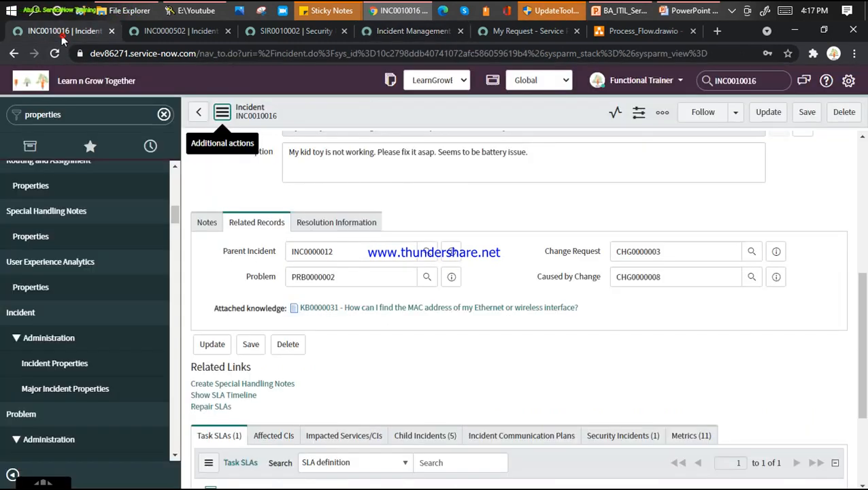
click(421, 437)
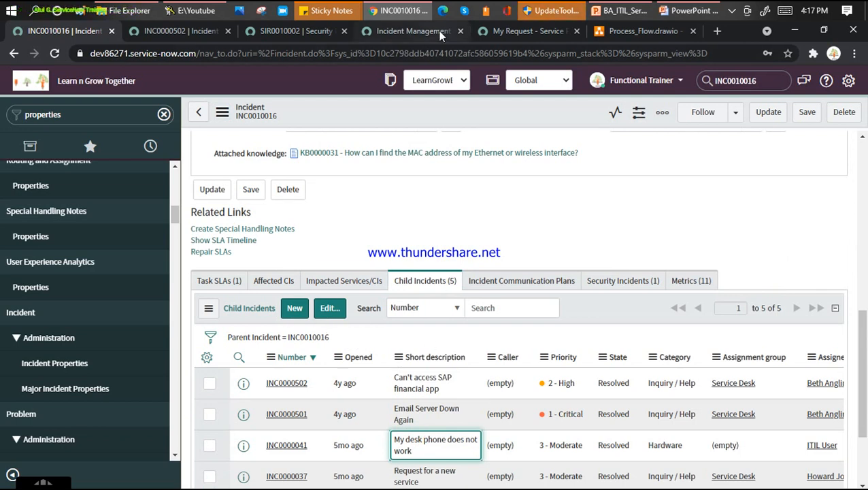
Review the property for copying attachments from the originating incident and check the header area of INC0010016
click(415, 30)
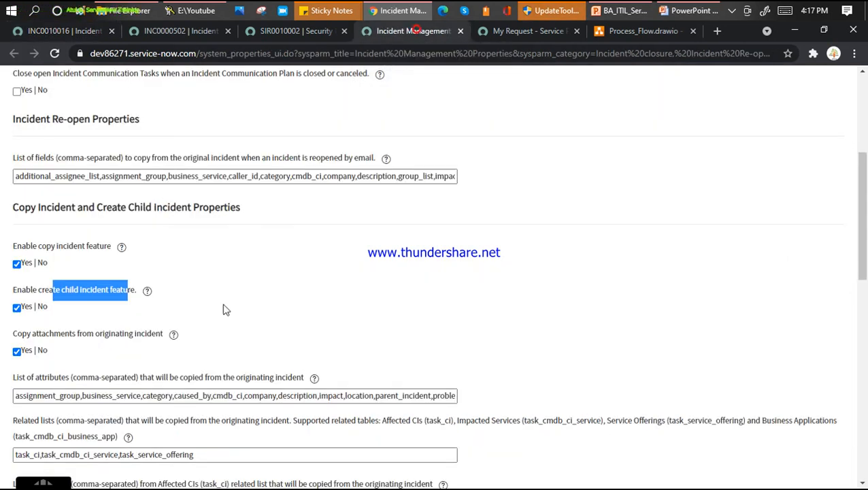
drag(42, 333, 161, 345)
click(57, 32)
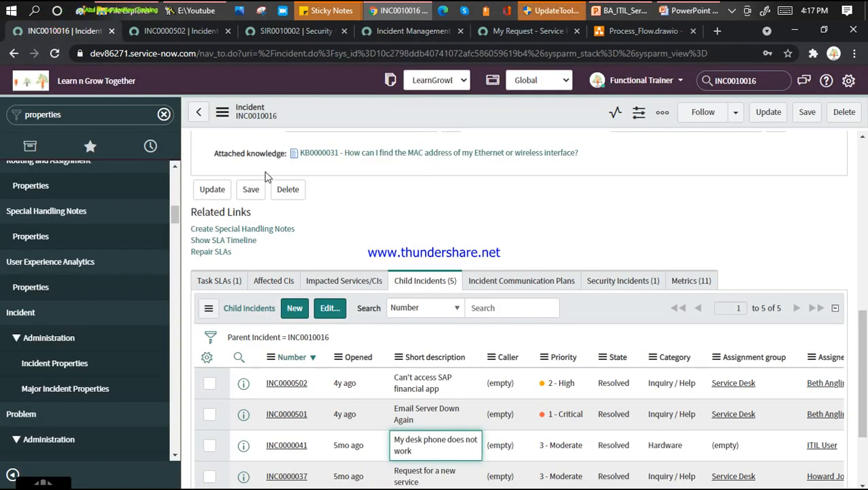
scroll(381, 178, up, 8)
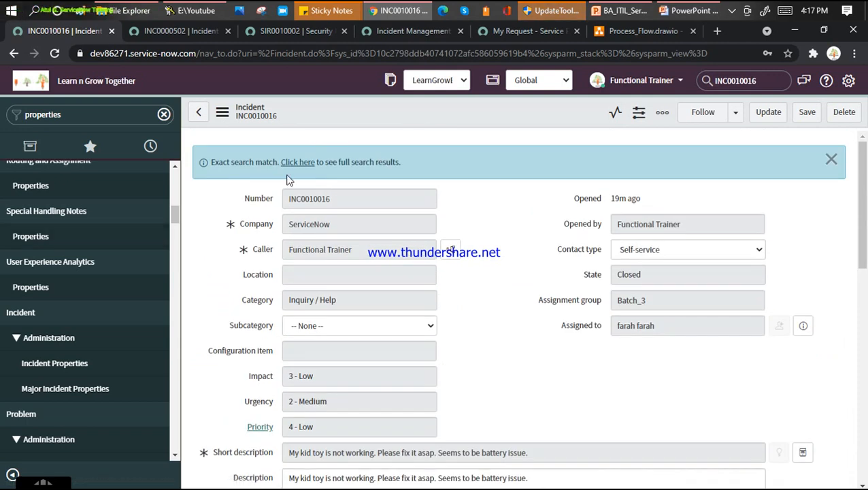
Examine the properties listing attributes copied from the Service Offering, Impacted Services and Affected CIs related lists
click(415, 31)
scroll(172, 322, down, 3)
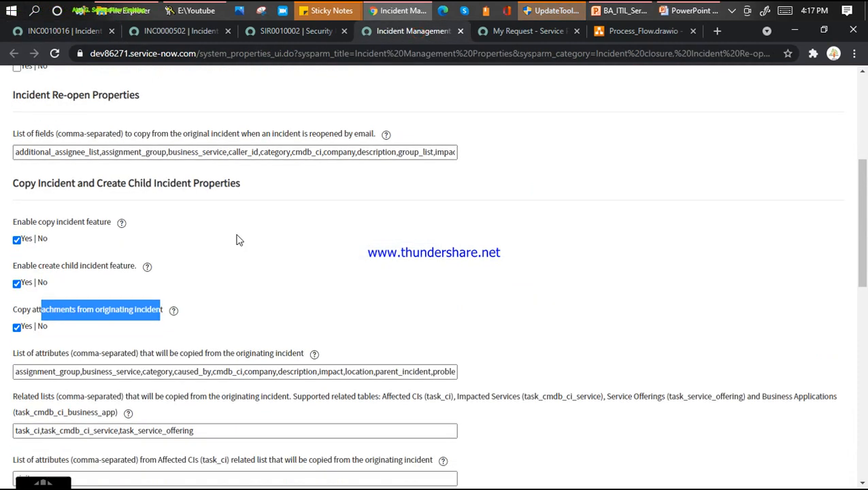
scroll(315, 187, down, 3)
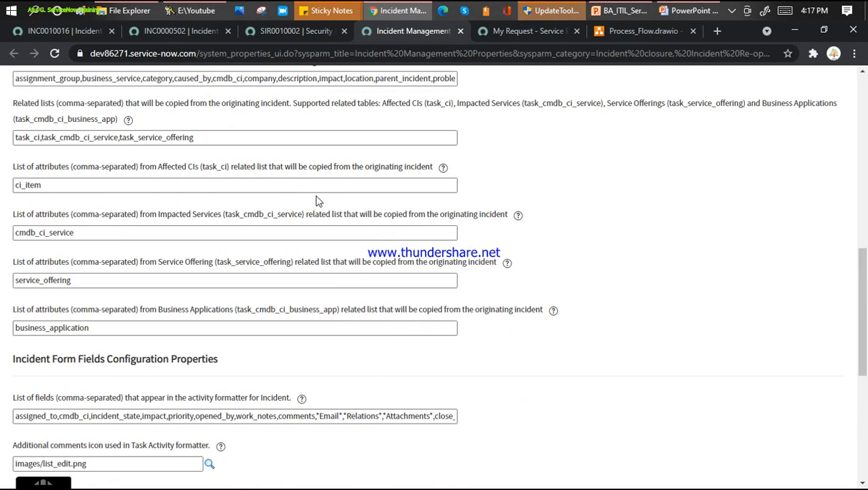
scroll(318, 201, down, 3)
scroll(110, 246, up, 2)
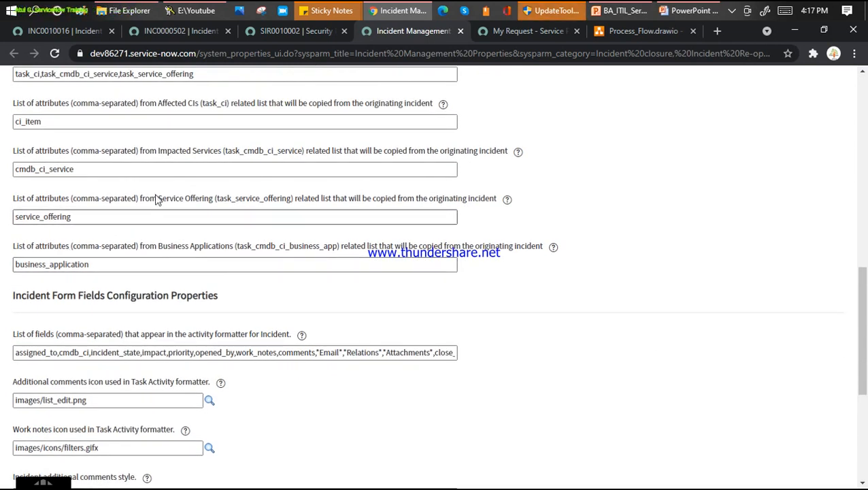
drag(159, 200, 213, 199)
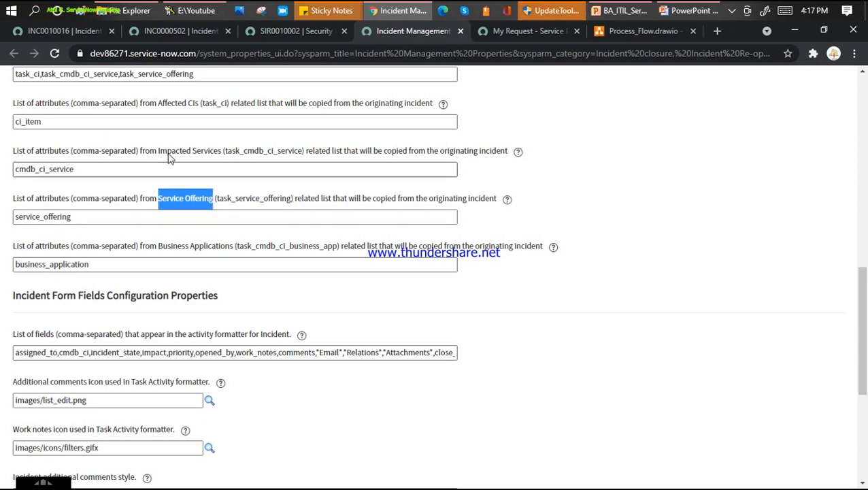
drag(161, 153, 222, 153)
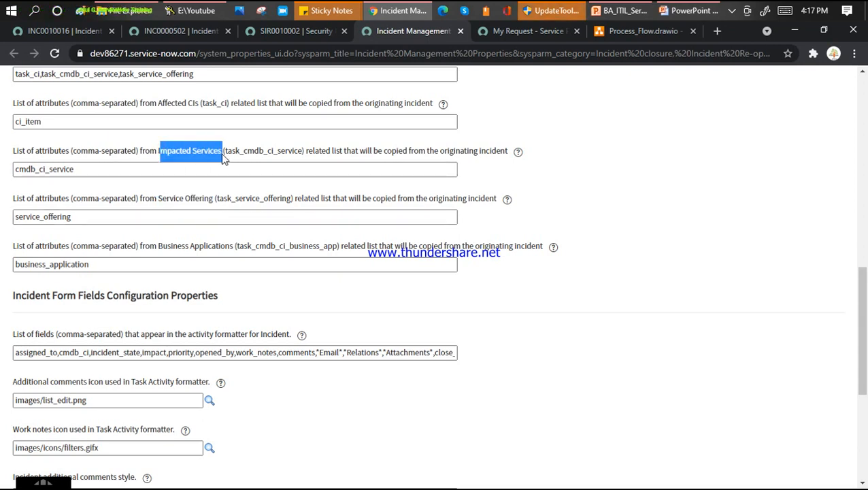
click(81, 169)
drag(31, 168, 9, 174)
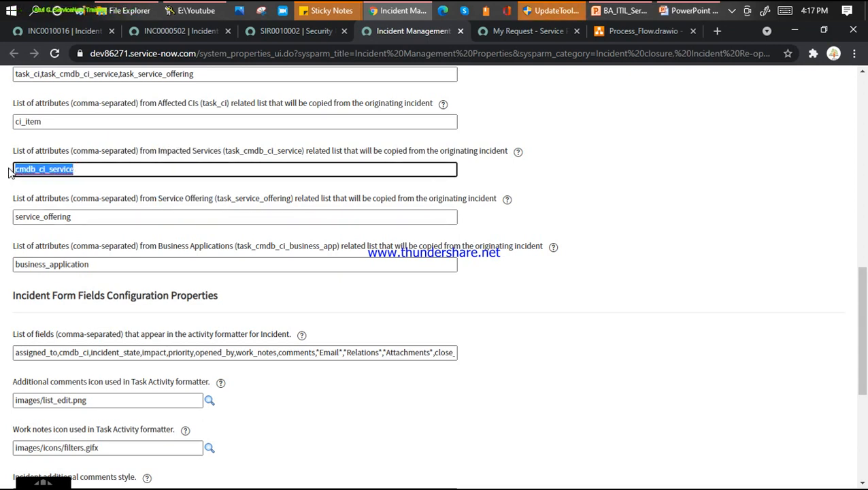
scroll(202, 155, up, 2)
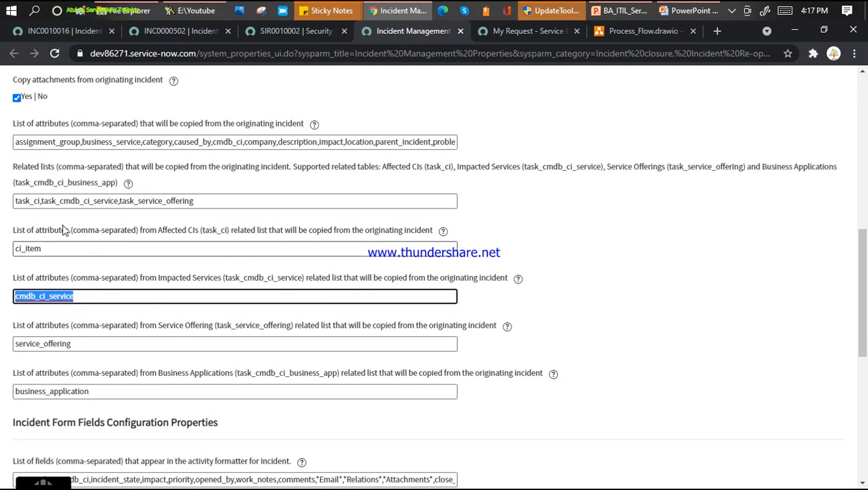
drag(158, 230, 202, 220)
Inspect the Affected CIs and Impacted Services/CIs related lists of INC0010016
click(65, 30)
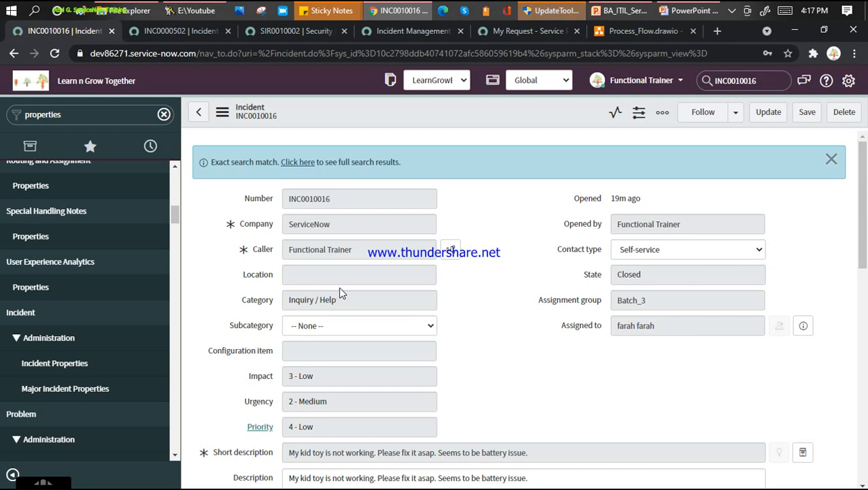
scroll(502, 256, down, 15)
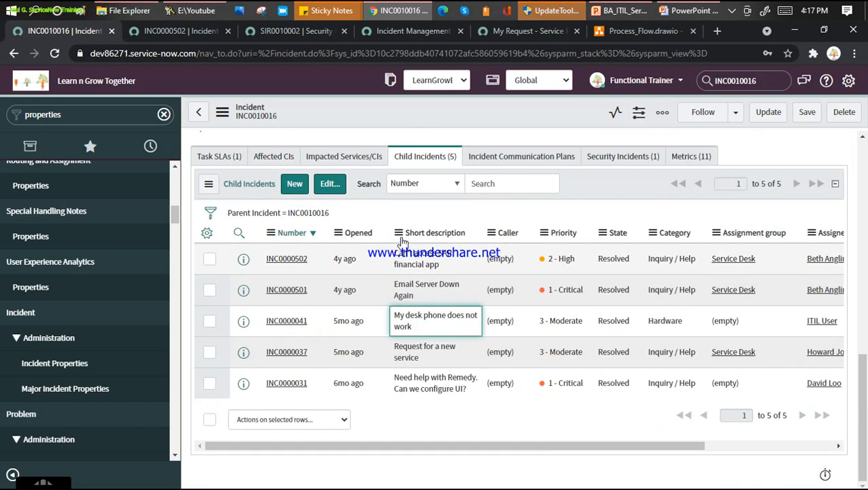
click(274, 156)
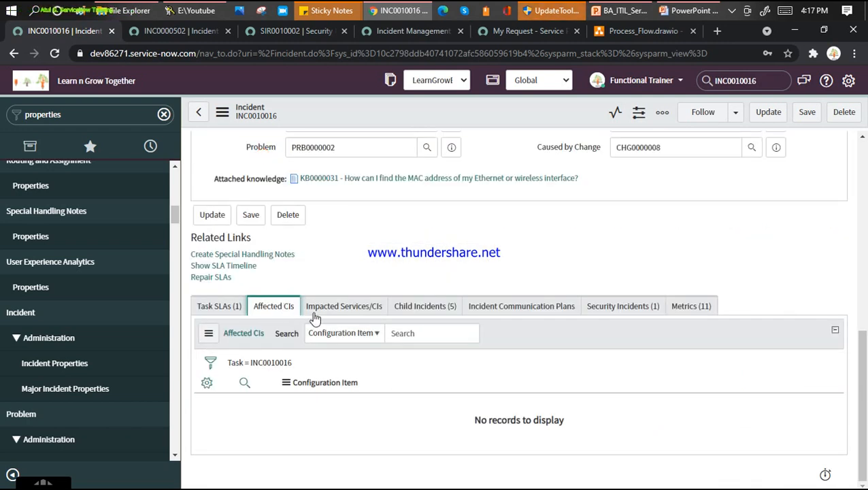
click(326, 308)
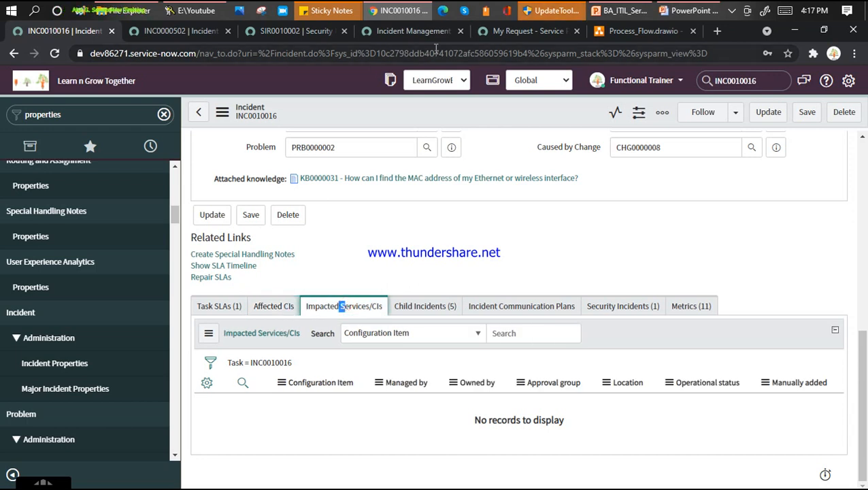
Review the Incident Form Fields Configuration Properties and Incident Related List Properties
click(415, 32)
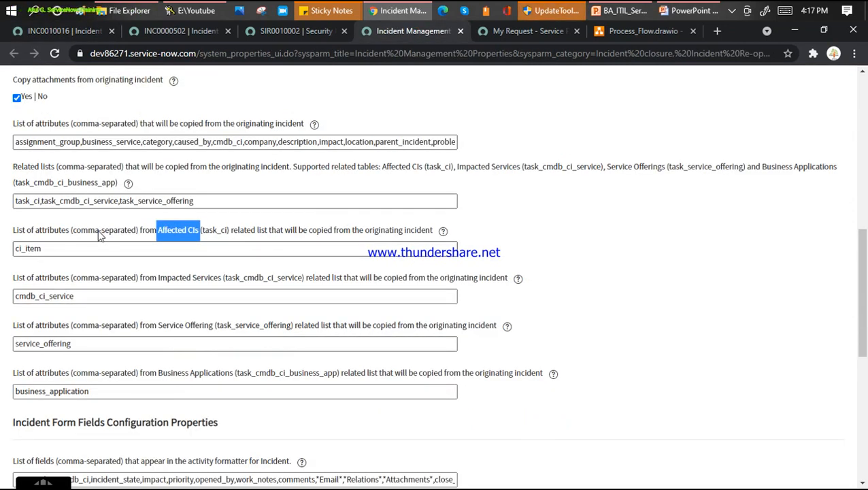
scroll(99, 243, down, 6)
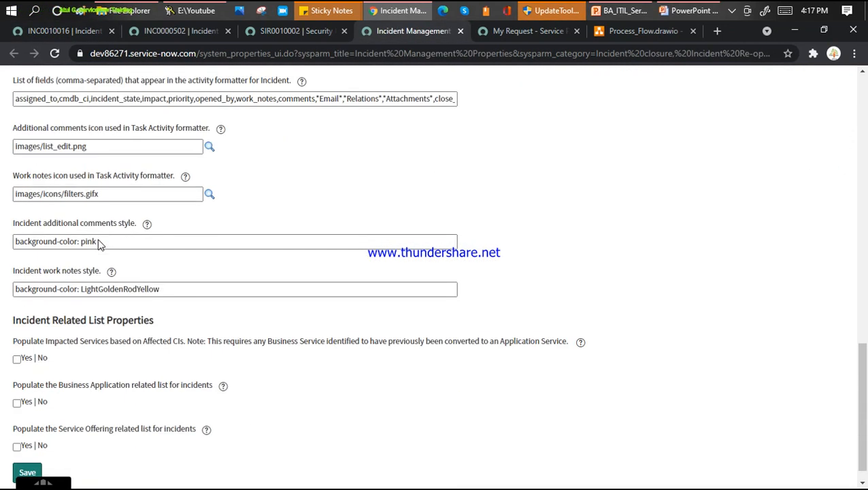
scroll(126, 240, down, 1)
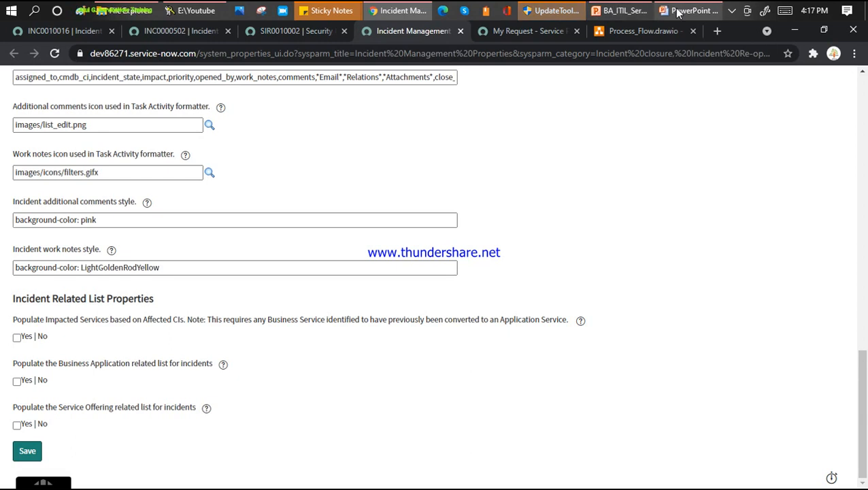
Return to the INC0010016 record and switch to the PowerPoint slide show with the incident process flow diagram
click(74, 32)
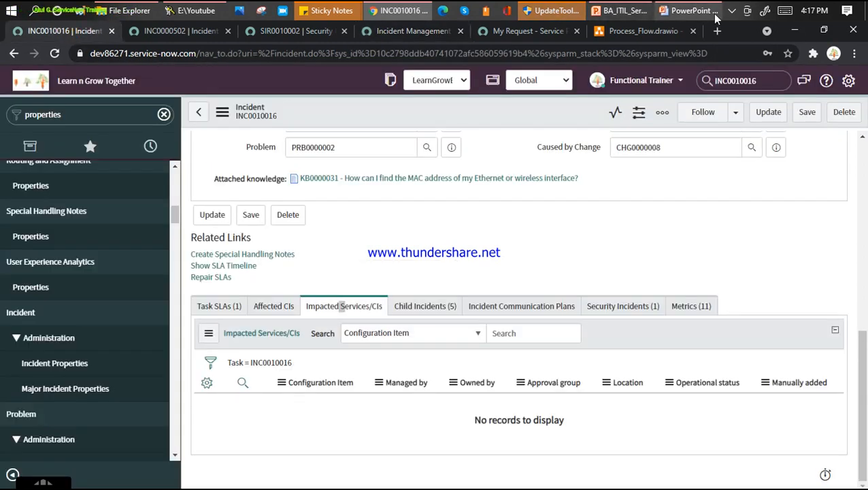
click(674, 68)
click(476, 250)
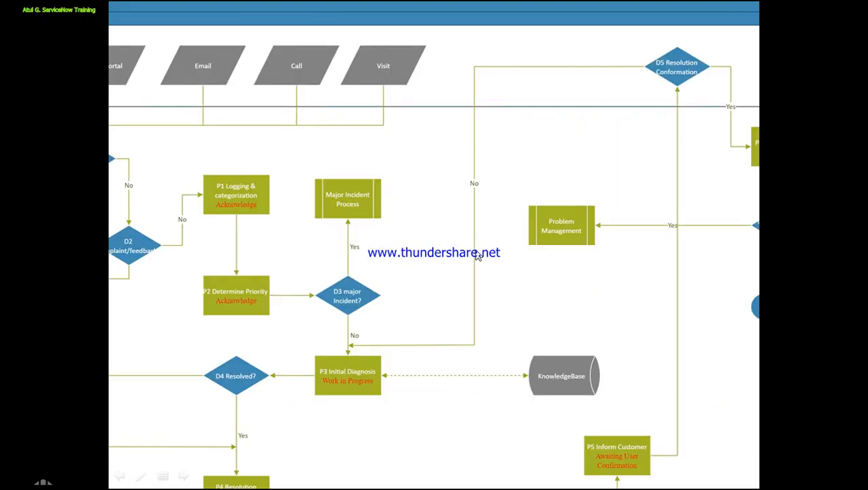